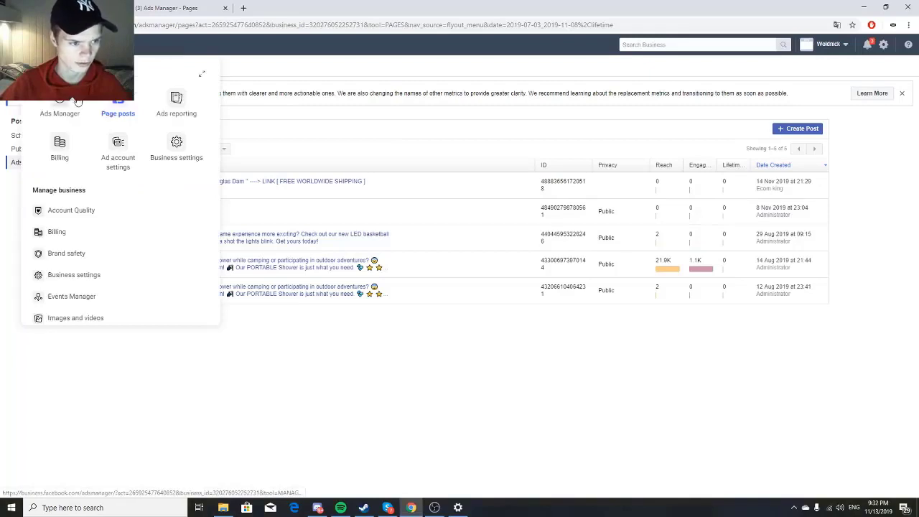
# Open the campaign list in Ads Manager and turn off the Drumsticks campaign.
pyautogui.click(59, 104)
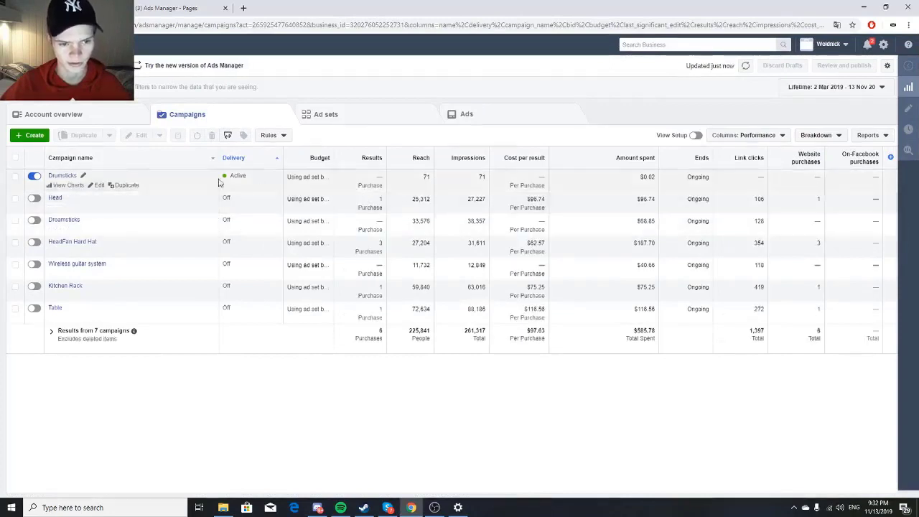
pyautogui.click(35, 213)
pyautogui.click(34, 213)
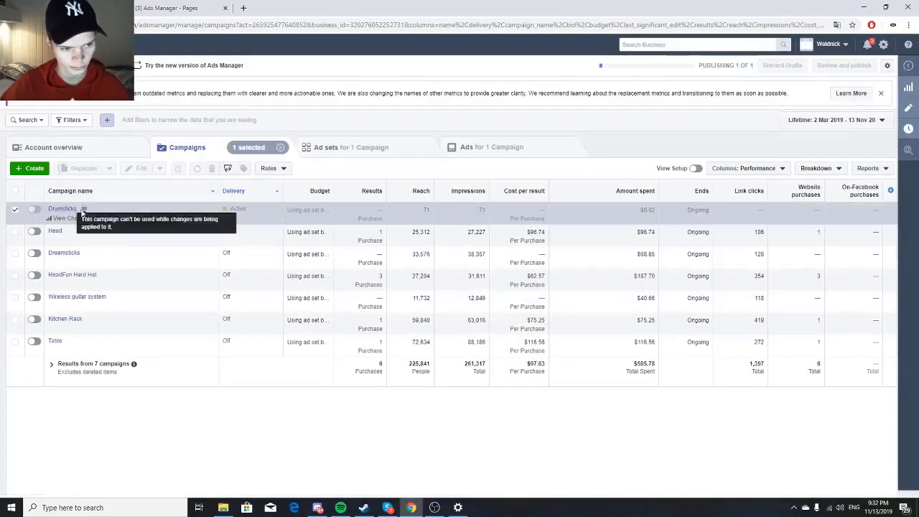
pyautogui.click(14, 214)
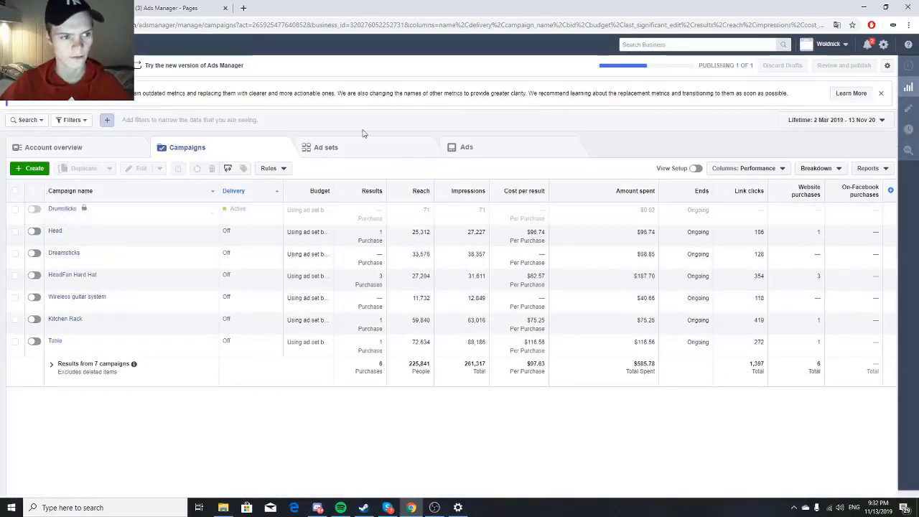
pyautogui.click(898, 440)
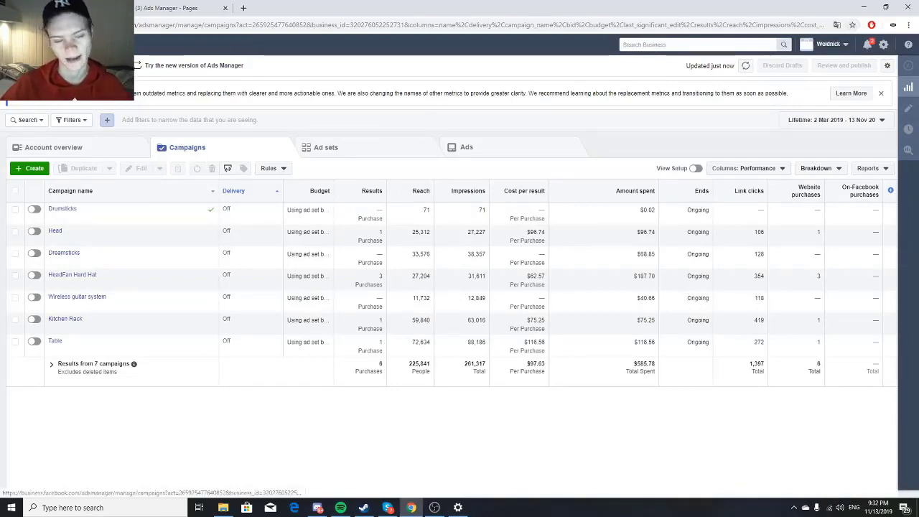
# Open the blue hard hat ad from the page's ads posts and highlight its post ID.
pyautogui.click(43, 45)
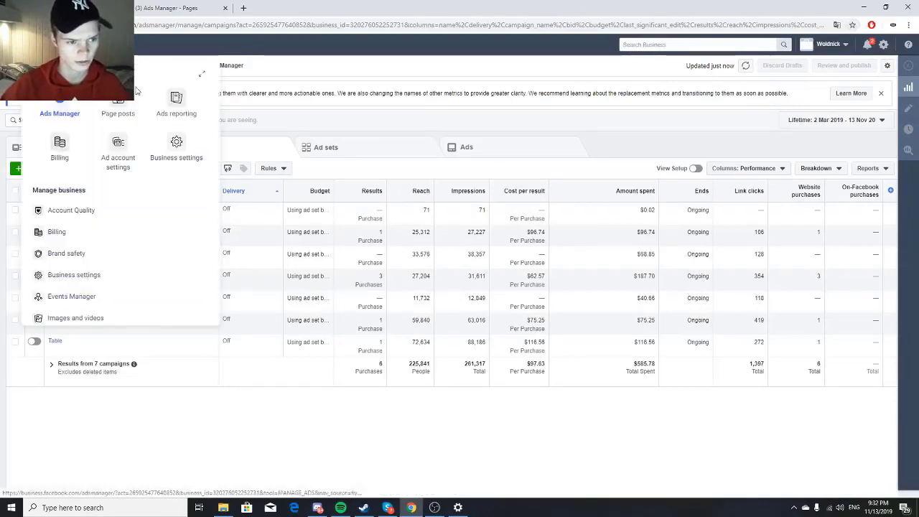
pyautogui.click(117, 104)
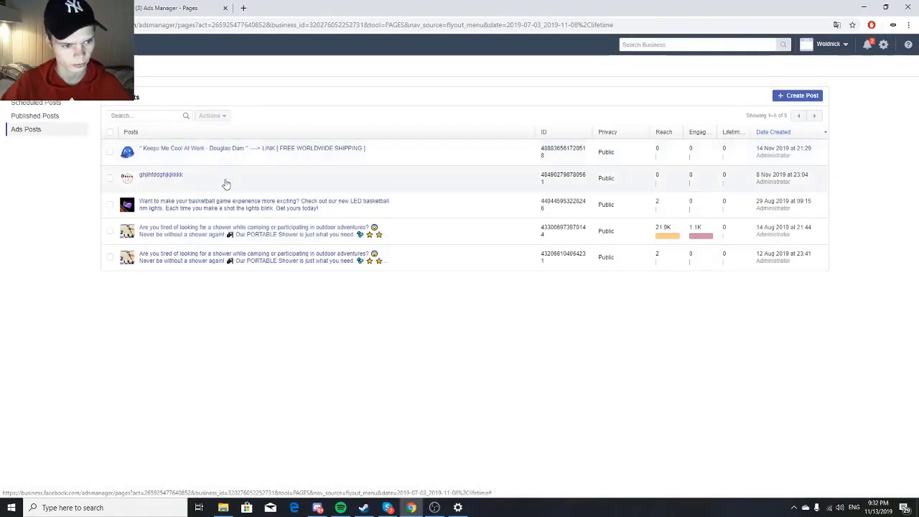
pyautogui.click(208, 147)
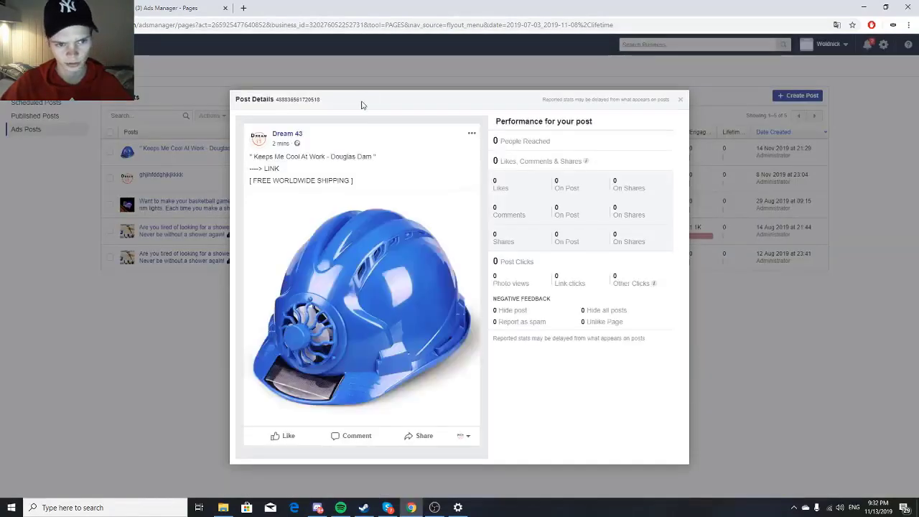
pyautogui.moveTo(321, 100); pyautogui.dragTo(278, 100)
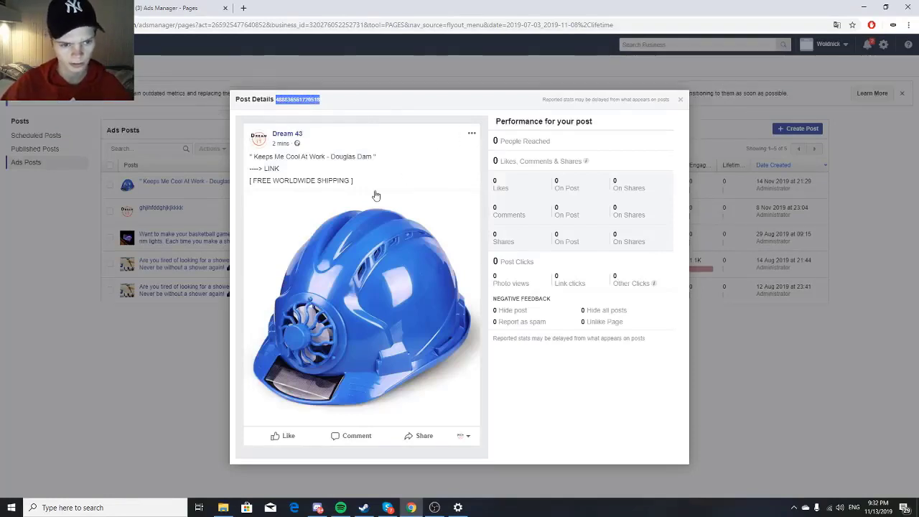
# Examine the hard hat post's headline, link line and free worldwide shipping text, and close its details.
pyautogui.moveTo(352, 181); pyautogui.dragTo(389, 164)
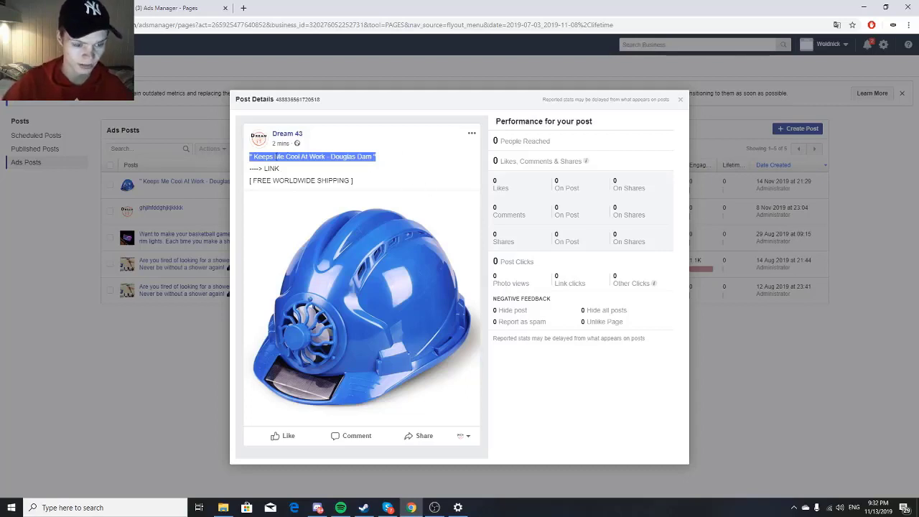
pyautogui.moveTo(262, 168); pyautogui.dragTo(249, 170)
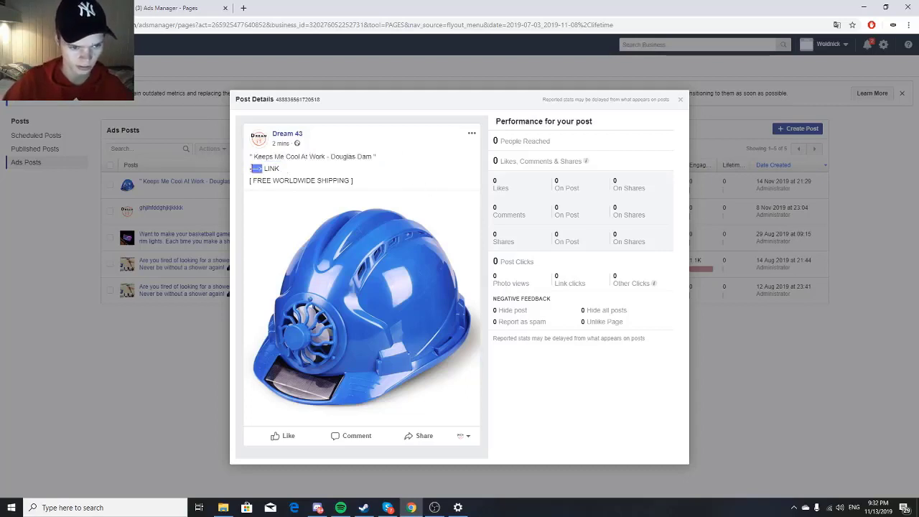
pyautogui.click(256, 168)
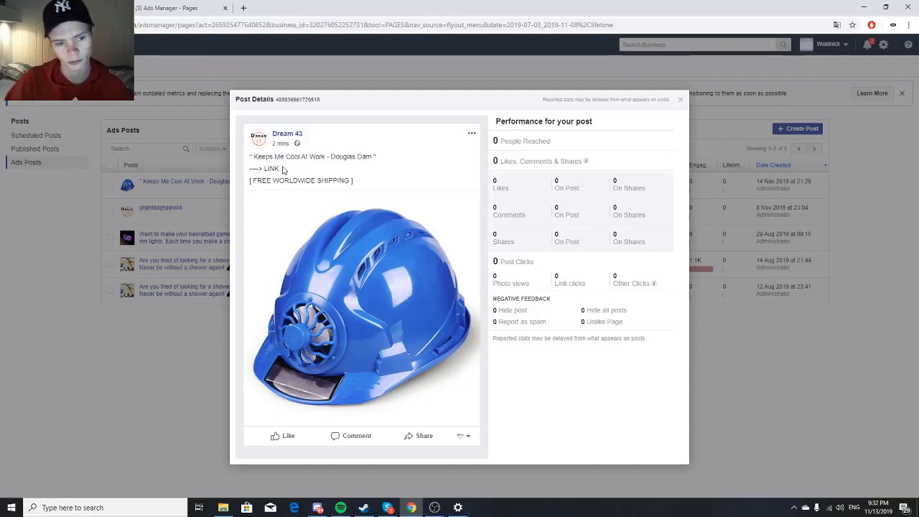
pyautogui.click(343, 173)
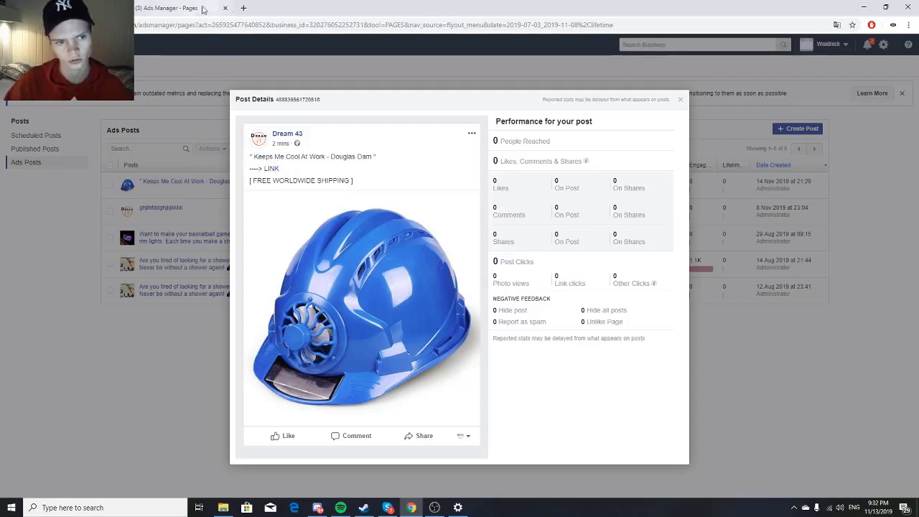
pyautogui.moveTo(374, 187); pyautogui.dragTo(270, 176)
pyautogui.click(297, 172)
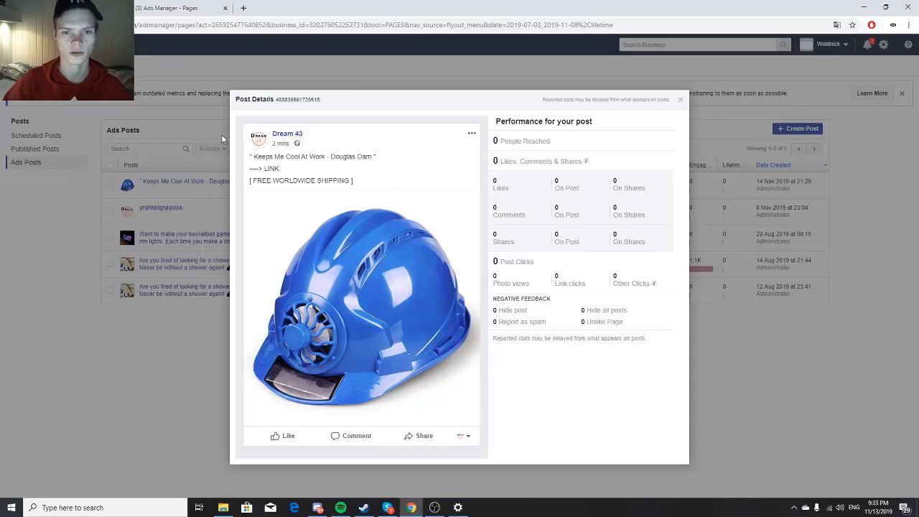
pyautogui.click(196, 120)
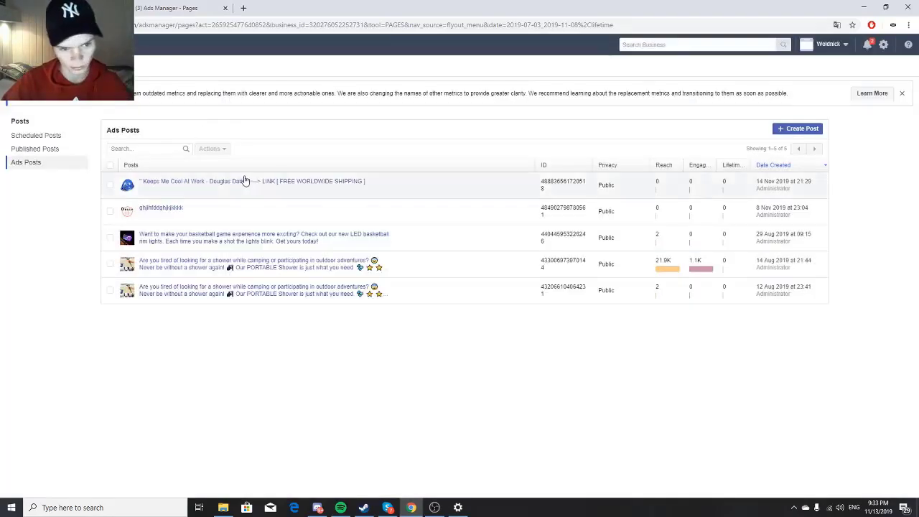
# Reopen the hard hat post's details, select its post ID and close the details.
pyautogui.click(243, 181)
pyautogui.moveTo(320, 99); pyautogui.dragTo(270, 100)
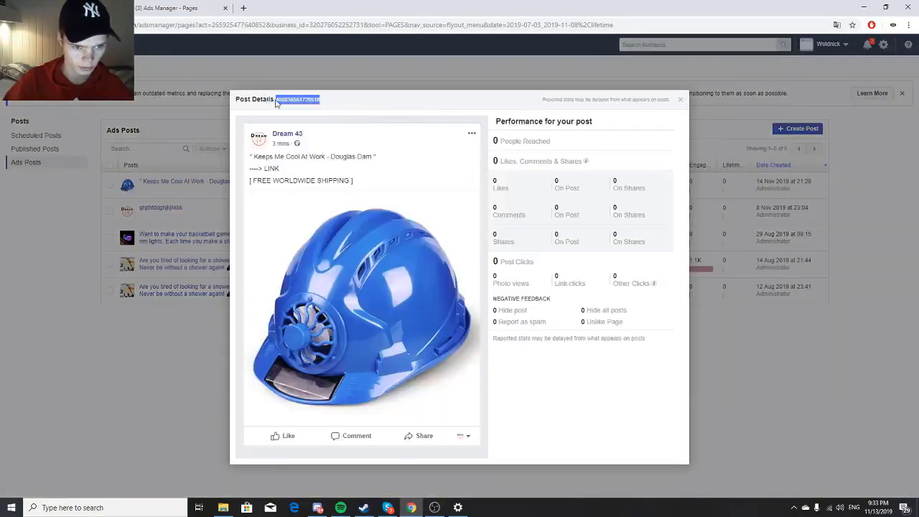
pyautogui.click(358, 50)
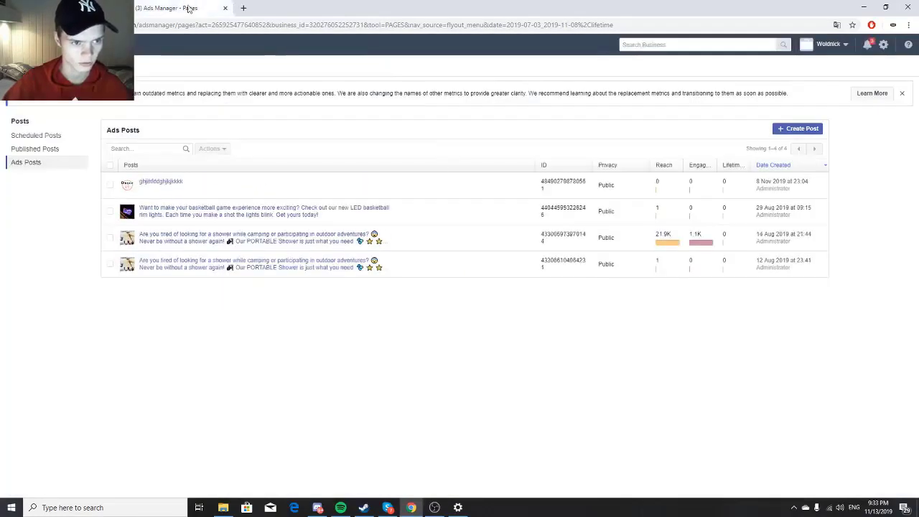
pyautogui.click(43, 44)
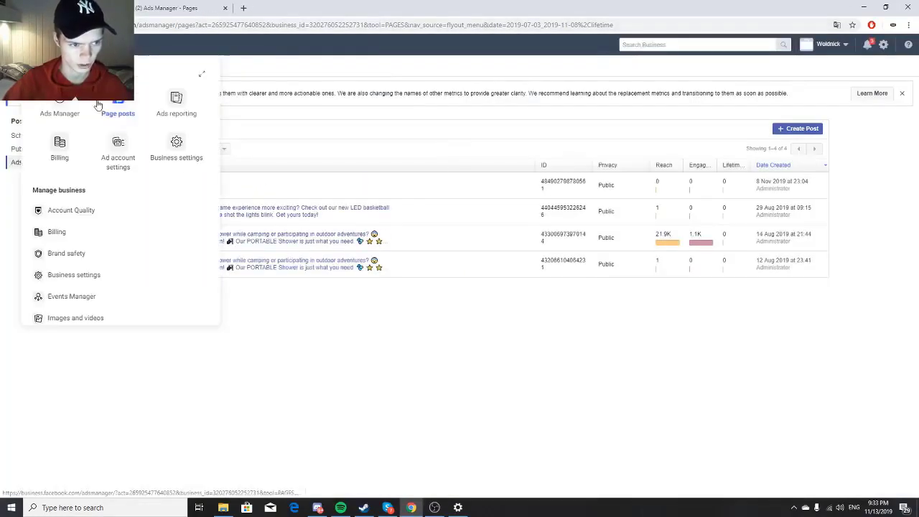
pyautogui.click(69, 105)
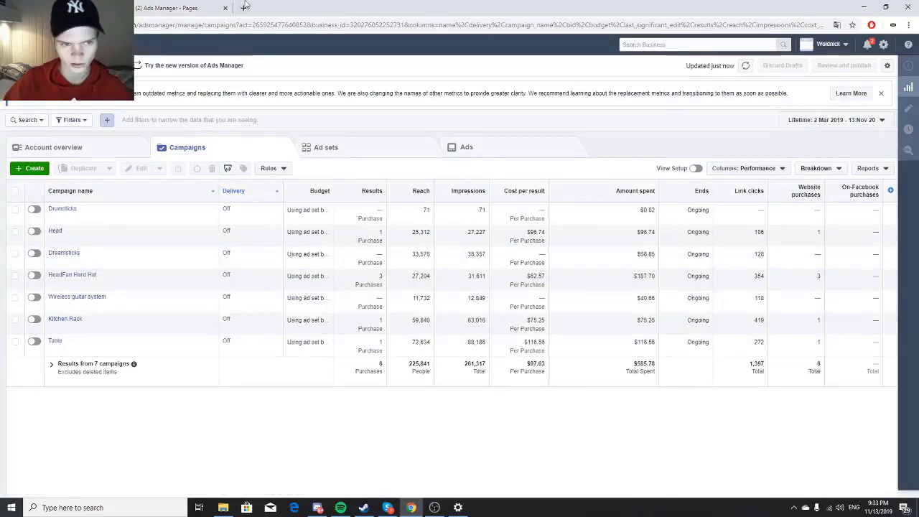
pyautogui.click(350, 190)
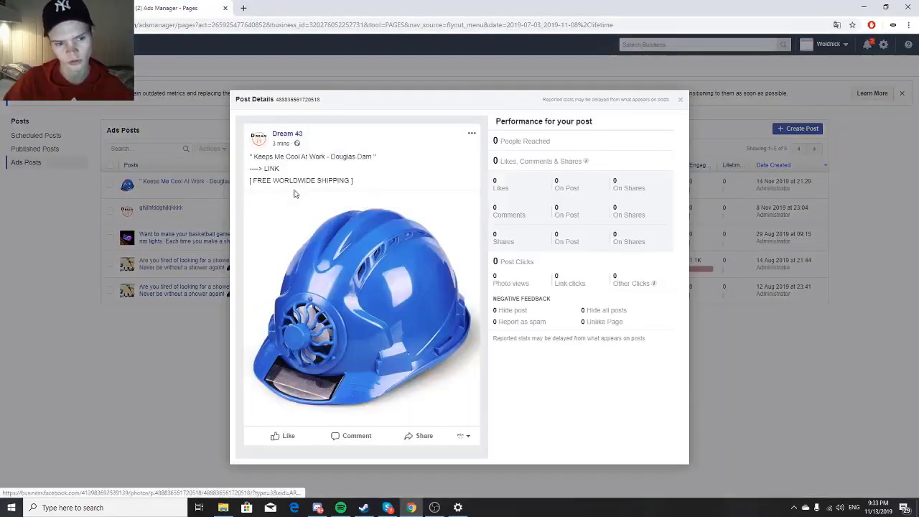
pyautogui.click(338, 79)
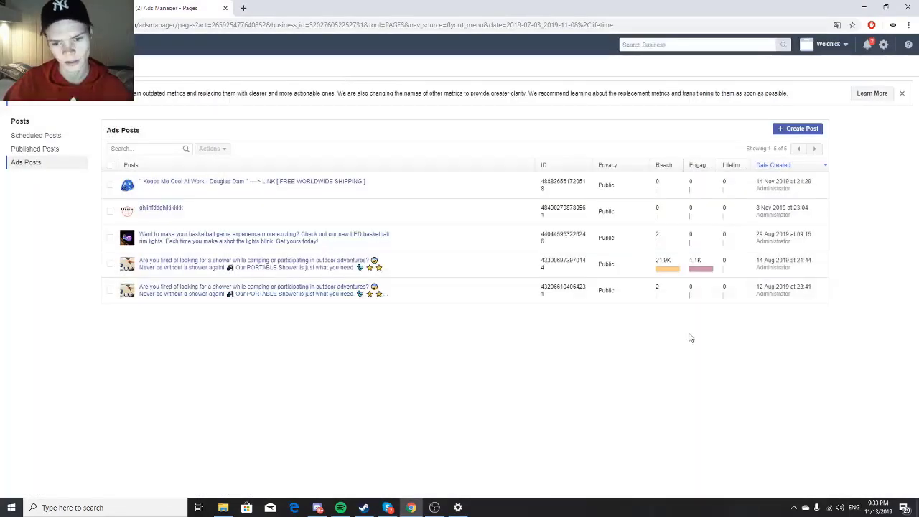
pyautogui.click(549, 251)
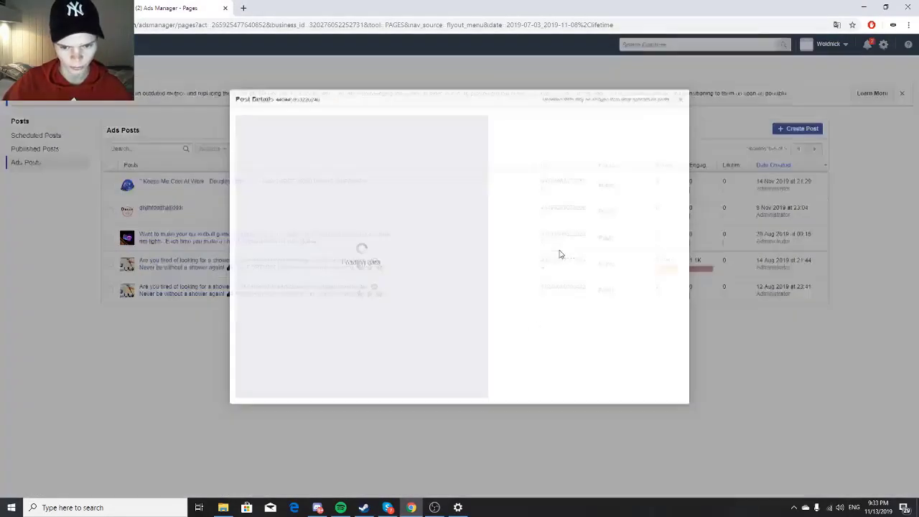
pyautogui.click(707, 160)
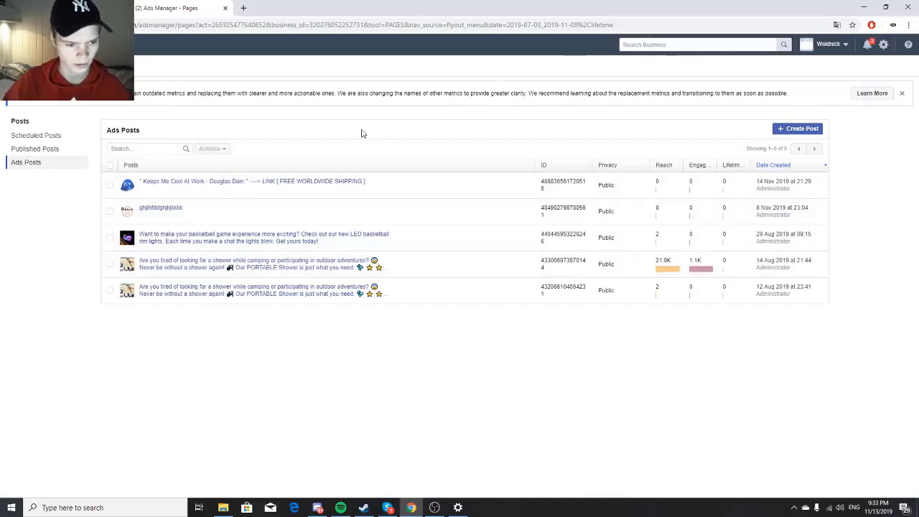
# Start a new campaign from the Ads Manager campaign list and name it Headfan.
pyautogui.moveTo(29, 45)
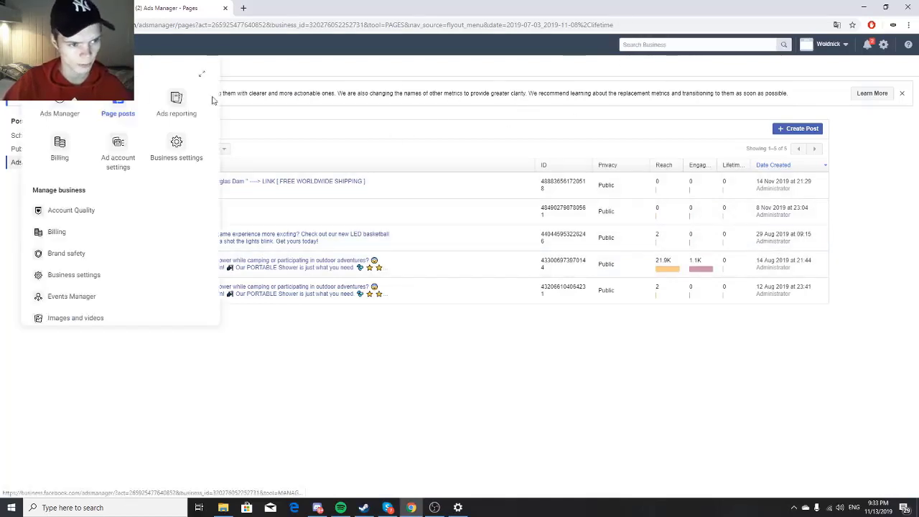
pyautogui.click(64, 100)
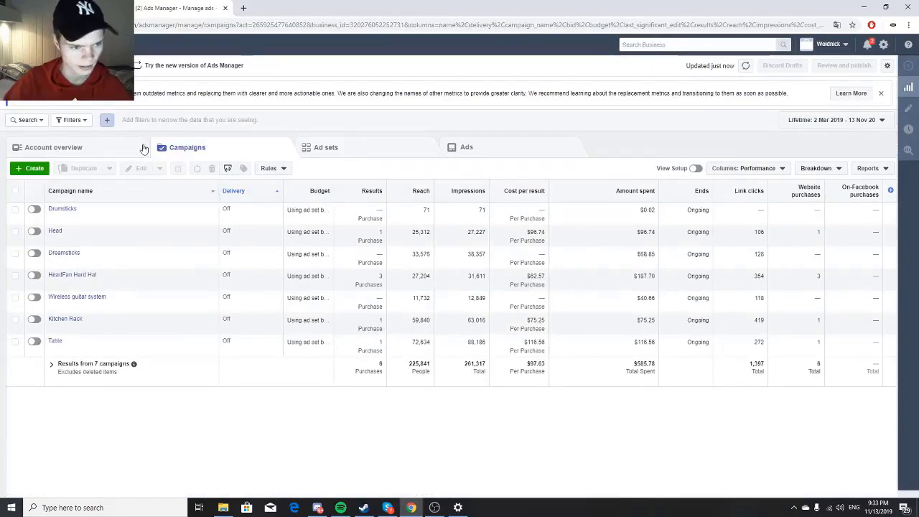
pyautogui.click(32, 168)
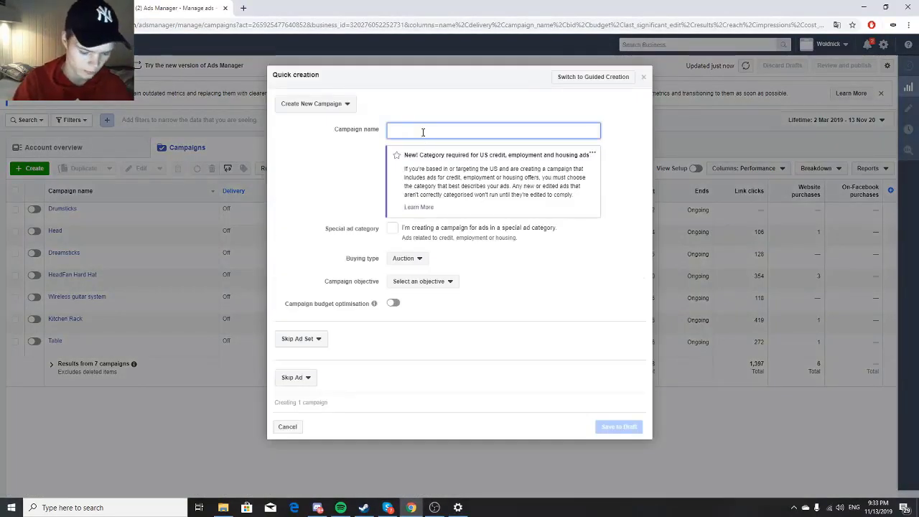
pyautogui.write('Hea')
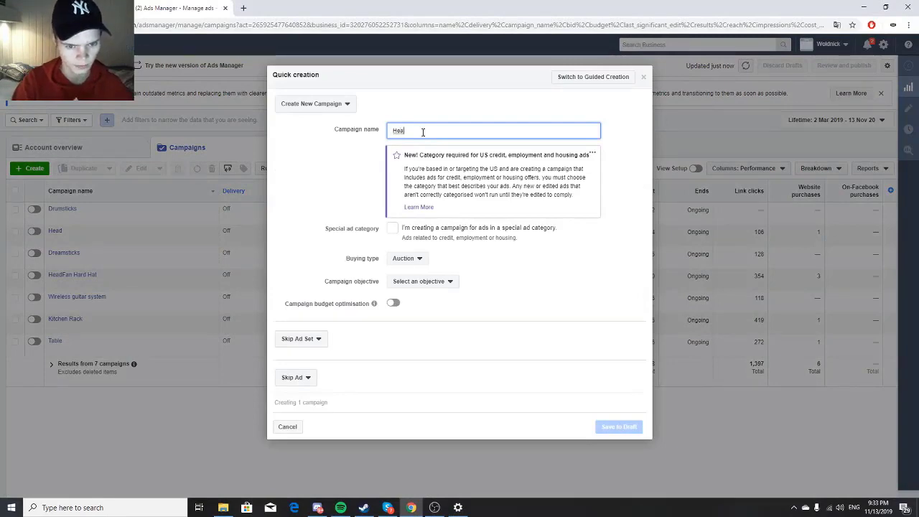
pyautogui.write('dlan')
pyautogui.click(413, 94)
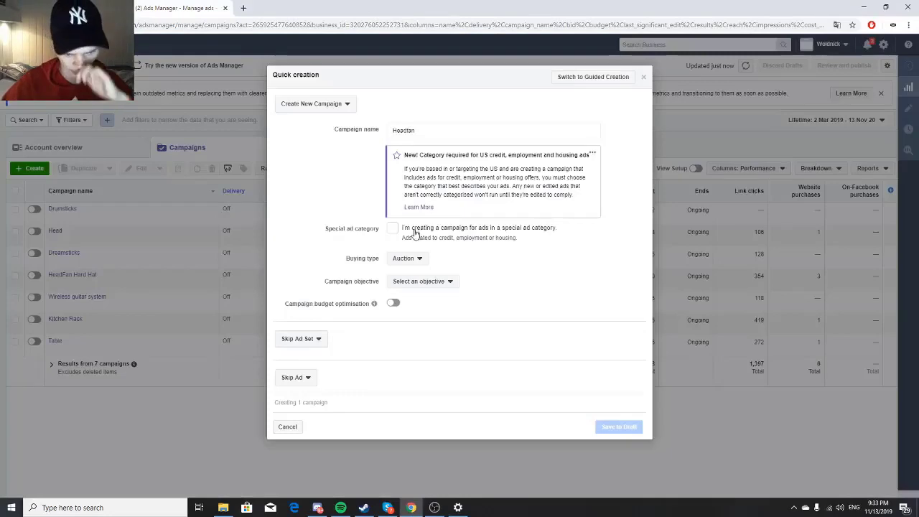
# Keep the Auction buying type, set the campaign objective to Conversions, and save the new campaign to draft.
pyautogui.click(408, 259)
pyautogui.click(434, 270)
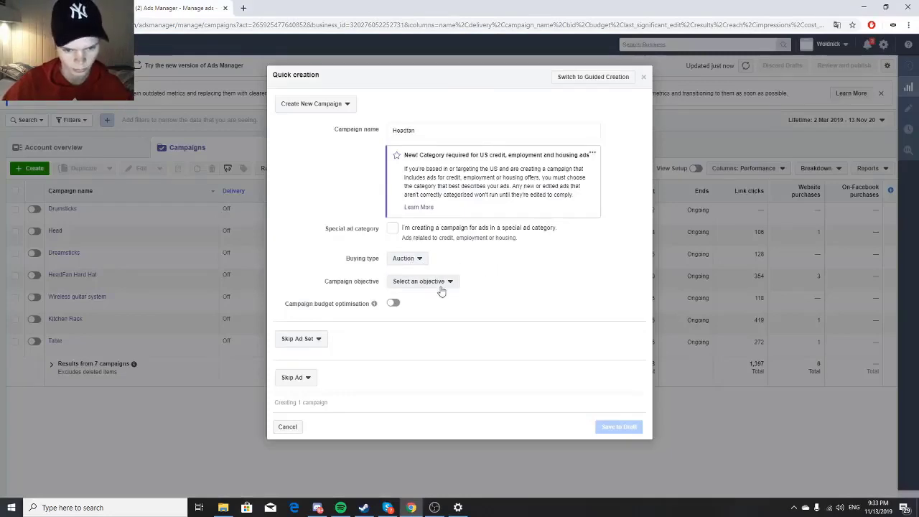
pyautogui.click(424, 281)
pyautogui.click(430, 239)
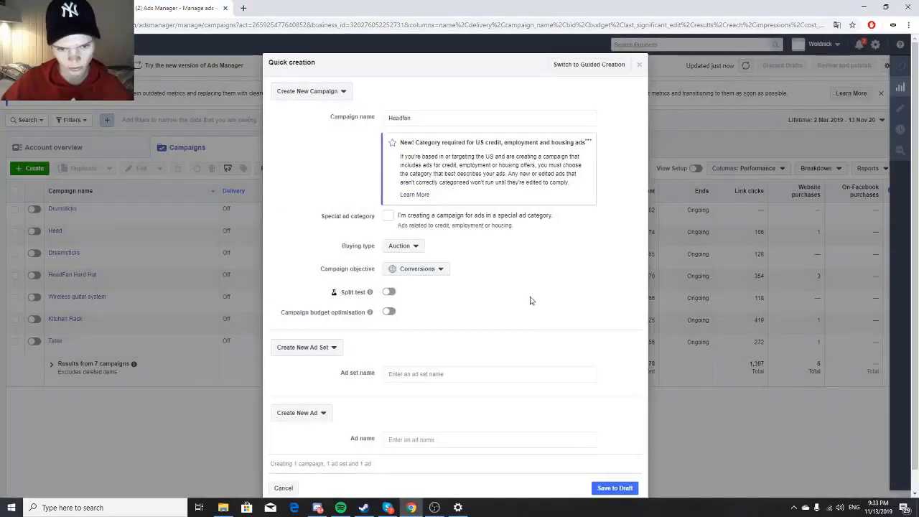
pyautogui.scroll(-1, 393, 266)
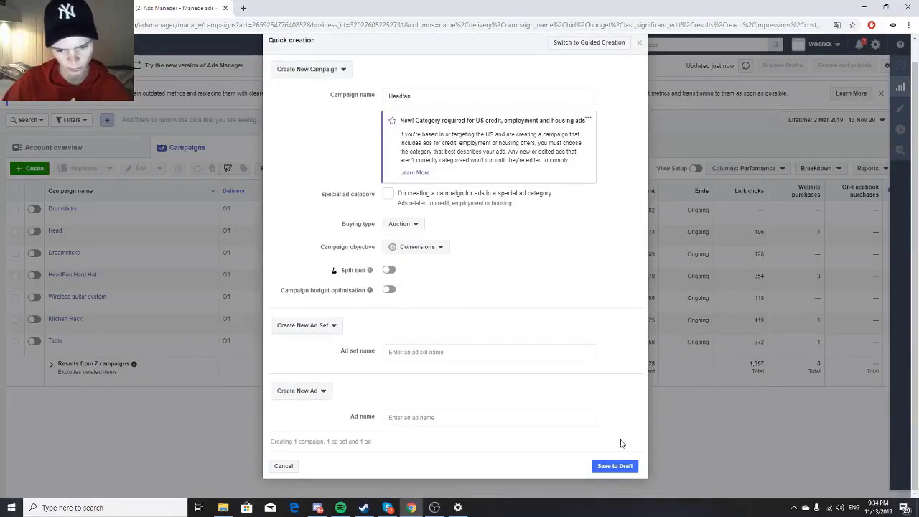
pyautogui.click(611, 466)
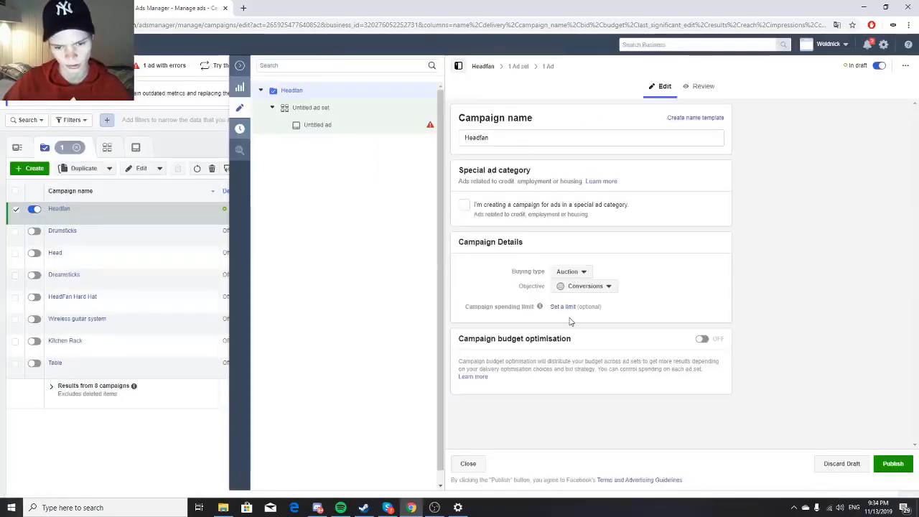
# Open the campaign's untitled ad set and choose Purchase as its website conversion event.
pyautogui.click(320, 107)
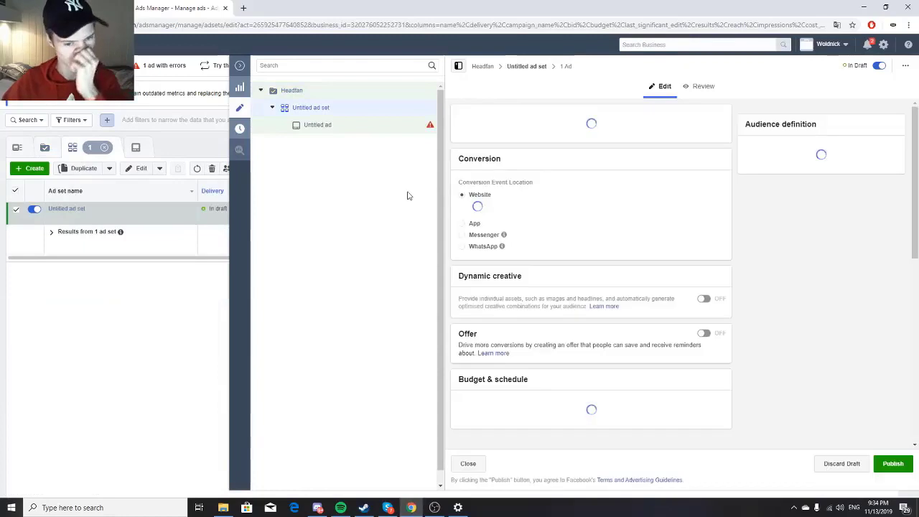
pyautogui.click(550, 270)
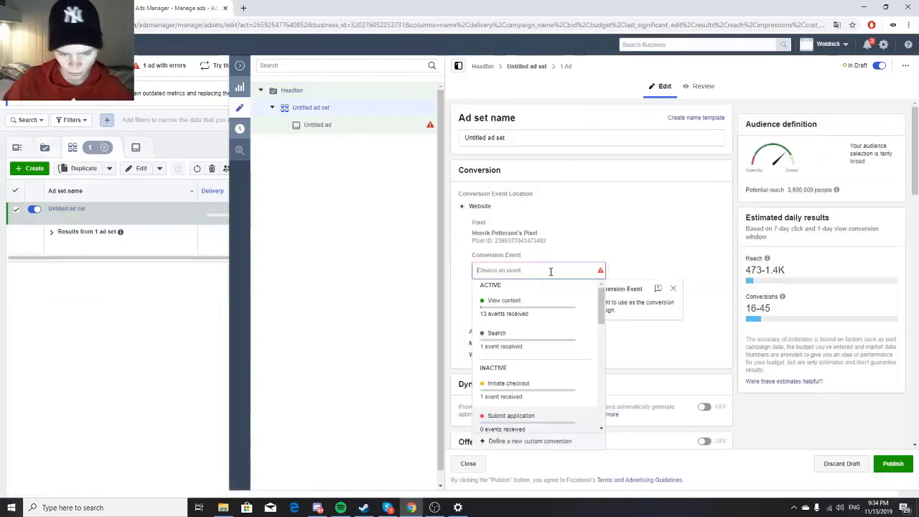
pyautogui.write('purch')
pyautogui.click(535, 289)
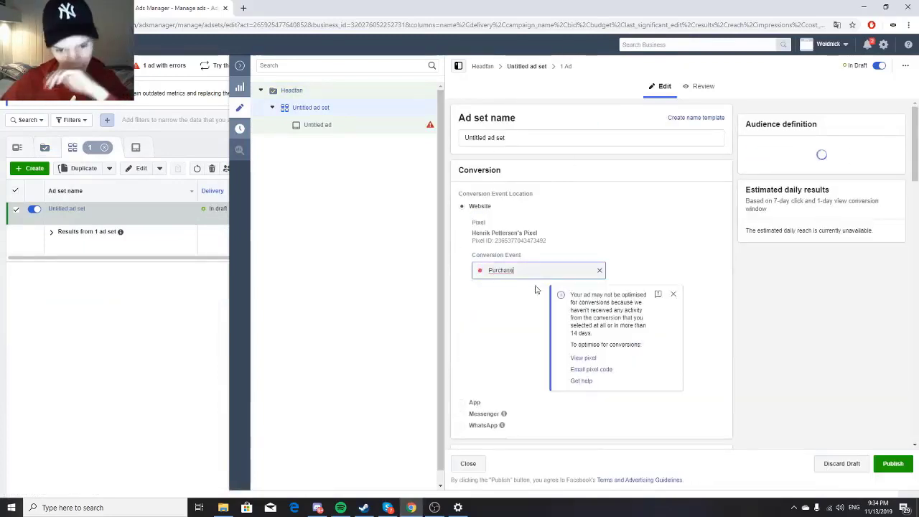
pyautogui.click(613, 242)
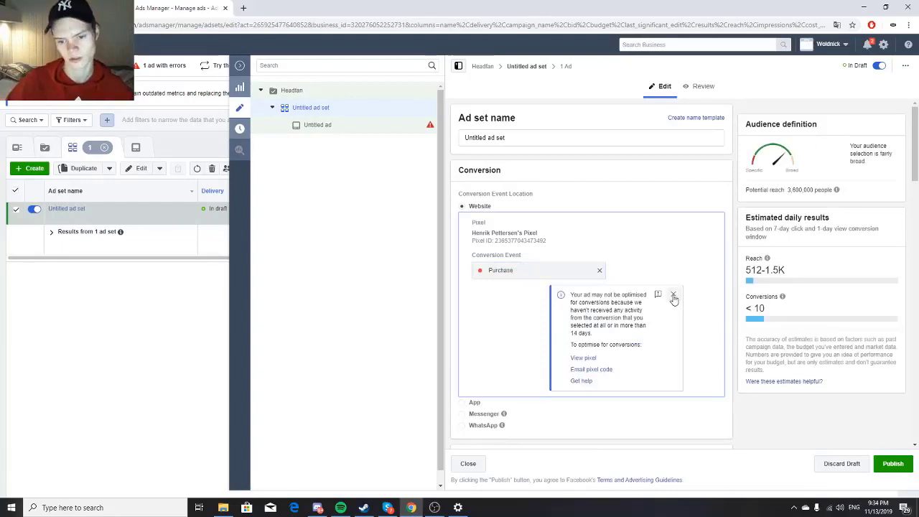
# Read and dismiss the optimisation notice under the Purchase conversion event.
pyautogui.moveTo(632, 345); pyautogui.dragTo(584, 296)
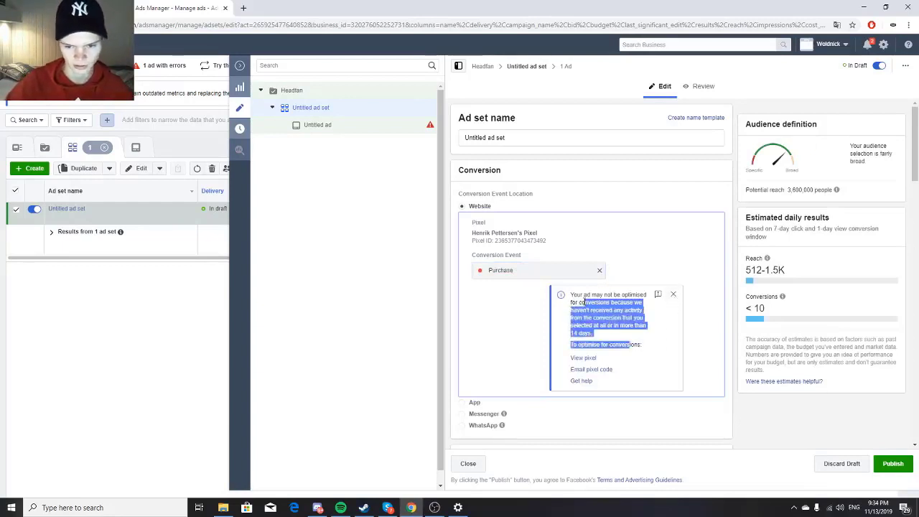
pyautogui.click(672, 294)
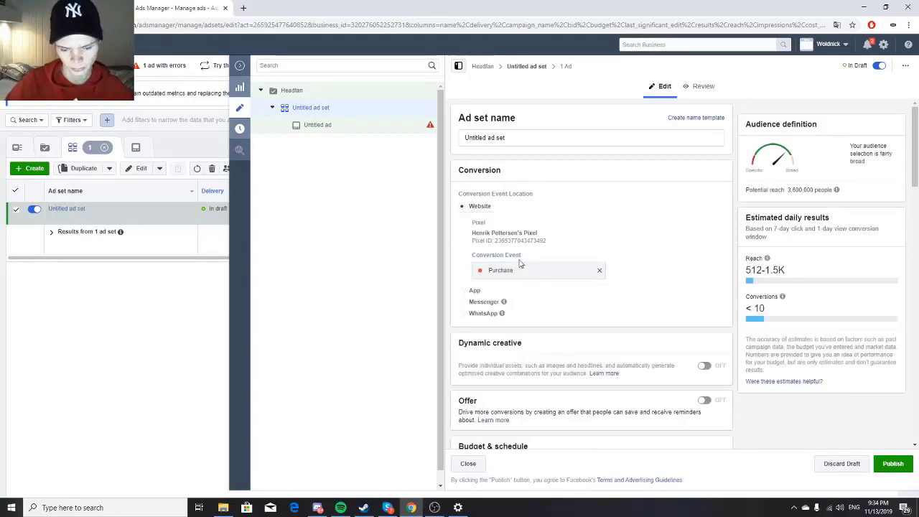
# Set the ad set's daily budget to $5.00 and its start time to 00:00.
pyautogui.scroll(-4, 537, 392)
pyautogui.doubleClick(649, 288)
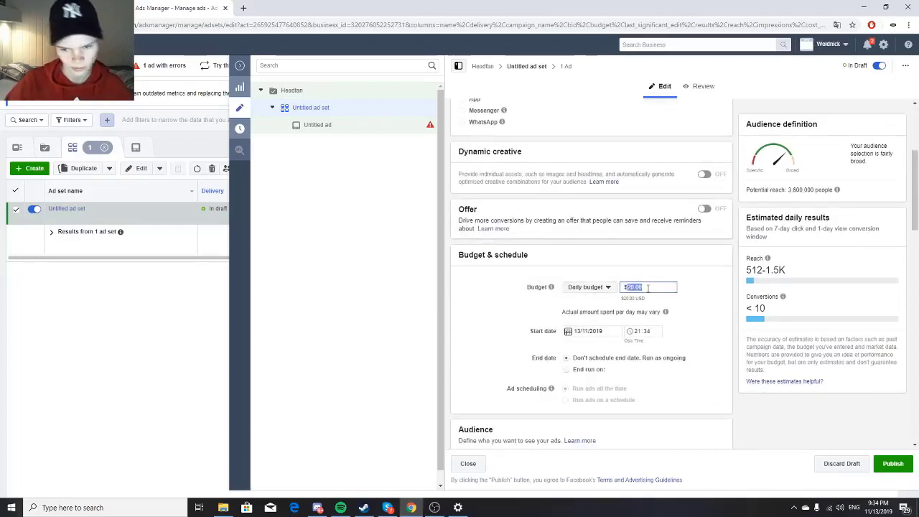
pyautogui.write('5')
pyautogui.click(518, 294)
pyautogui.click(641, 331)
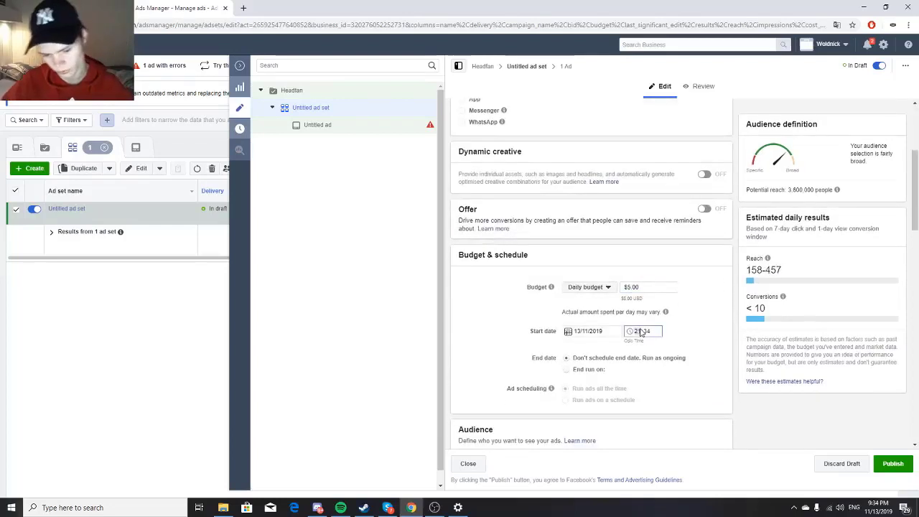
pyautogui.click(682, 337)
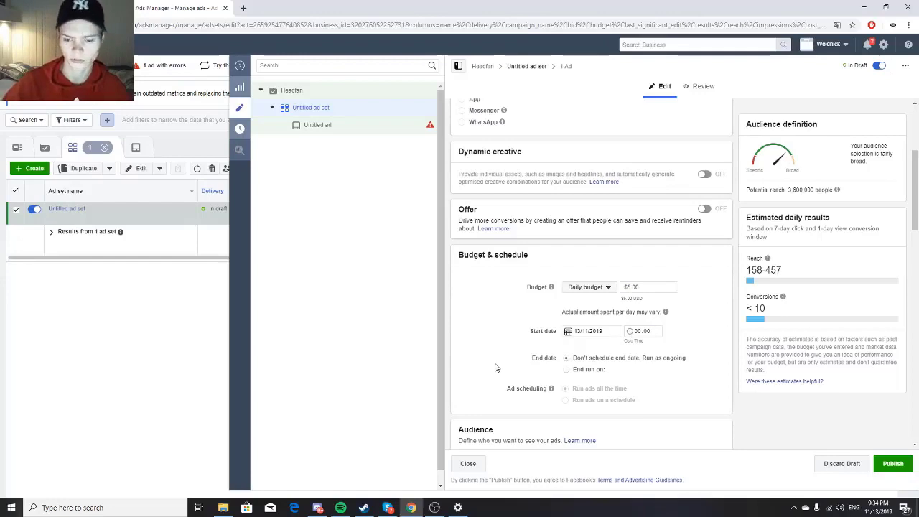
# Replace Norway with Worldwide as the included audience location.
pyautogui.scroll(-5, 465, 329)
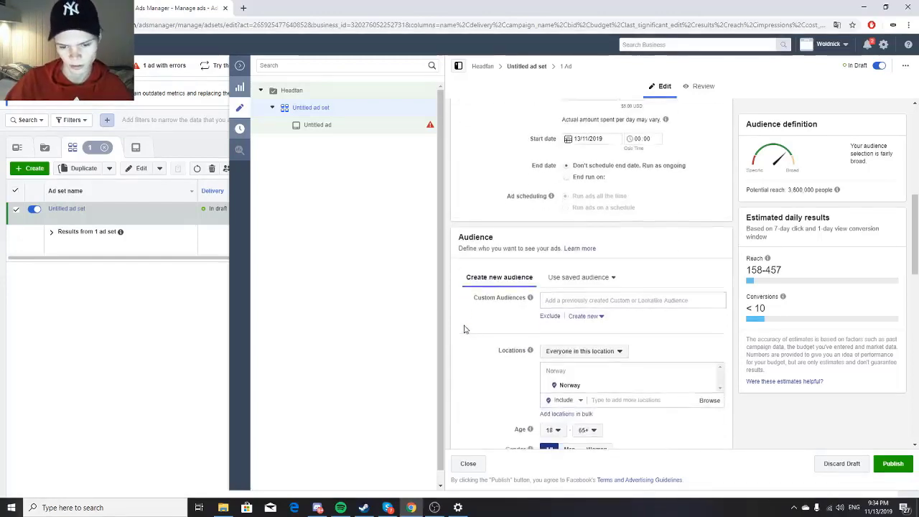
pyautogui.scroll(3, 483, 327)
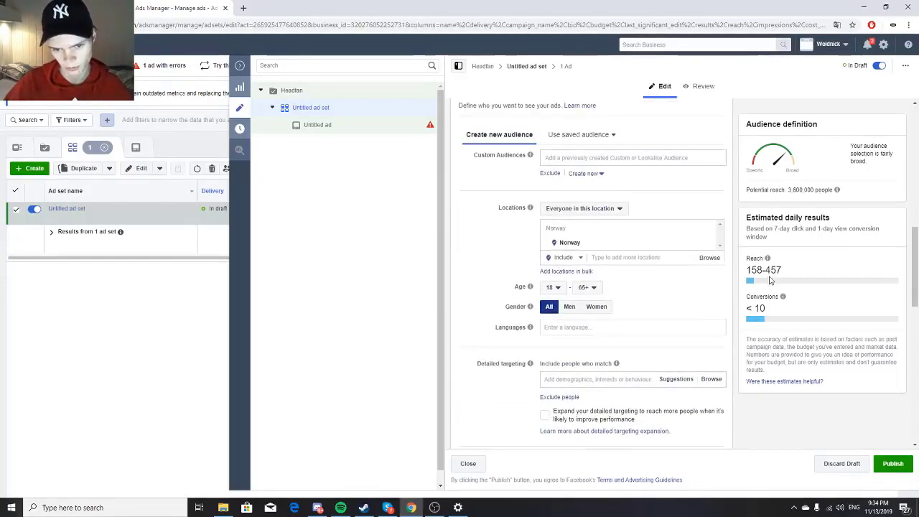
pyautogui.click(672, 305)
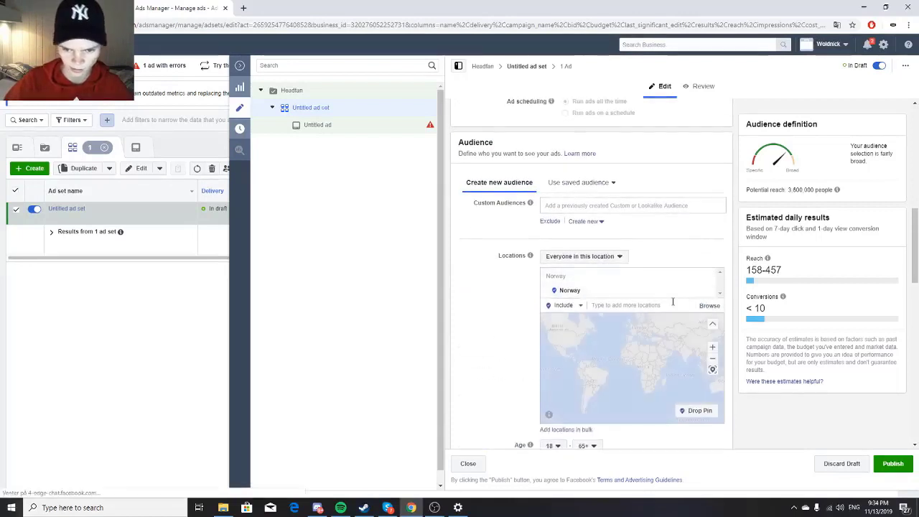
pyautogui.write('world')
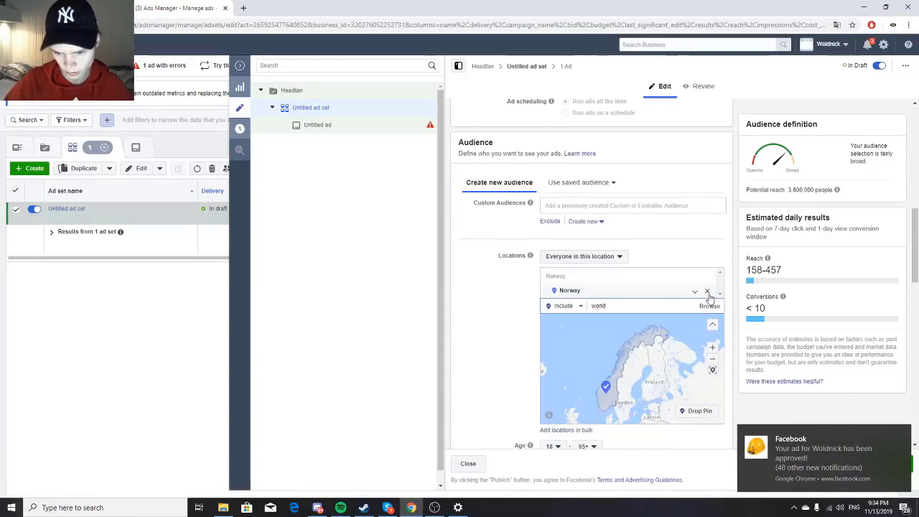
pyautogui.click(708, 293)
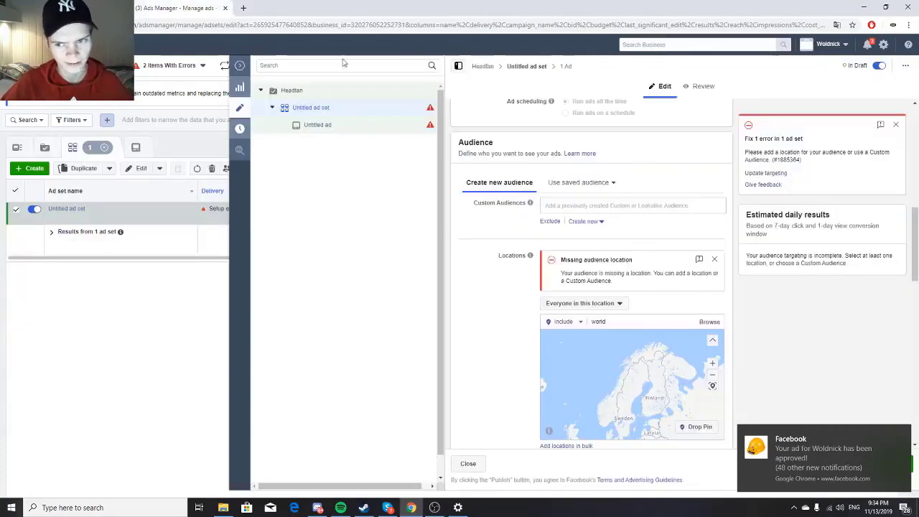
pyautogui.click(900, 435)
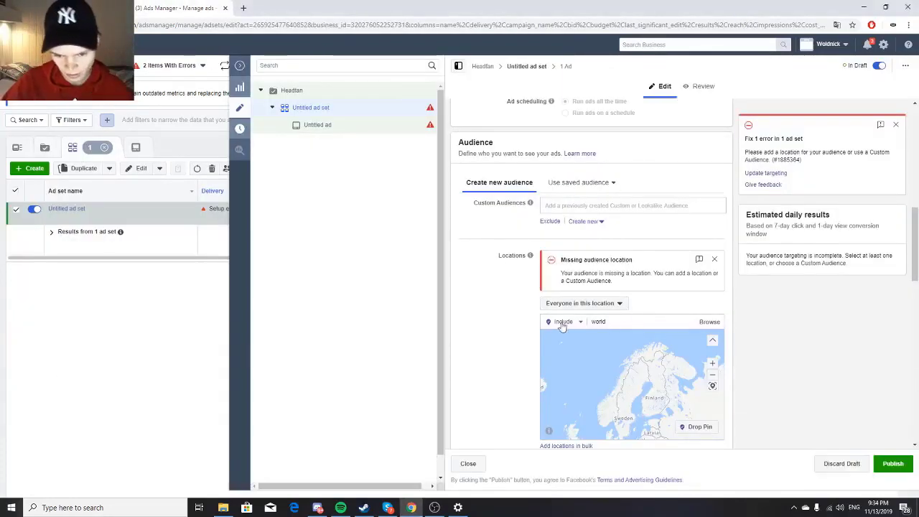
pyautogui.click(639, 323)
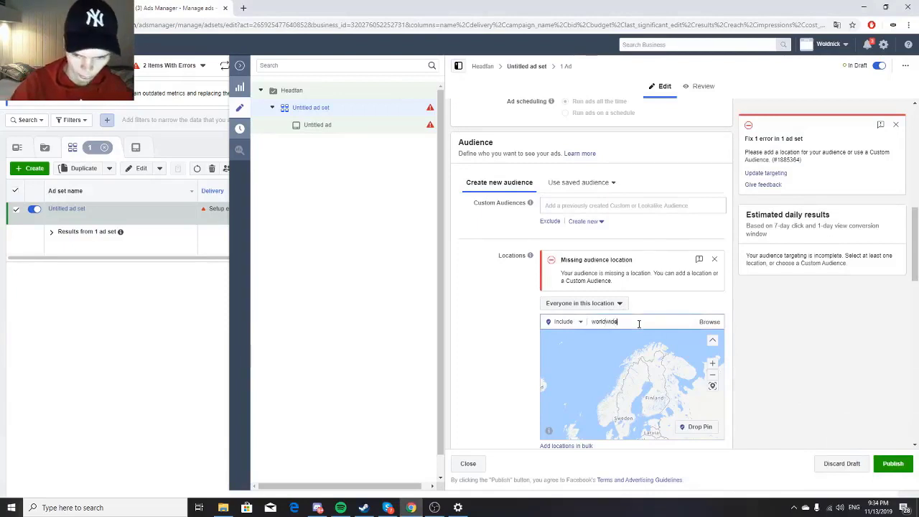
pyautogui.click(686, 334)
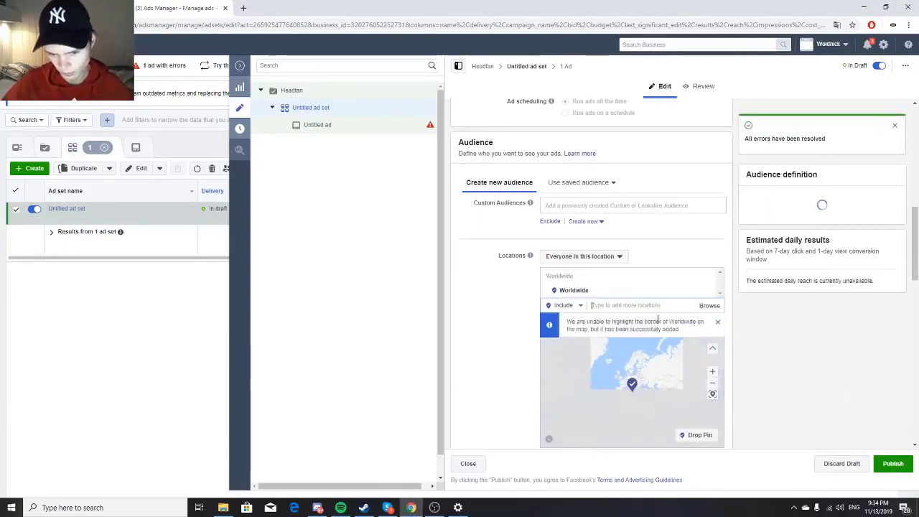
# Exclude the country Pakistan from the worldwide audience location.
pyautogui.click(565, 305)
pyautogui.click(564, 332)
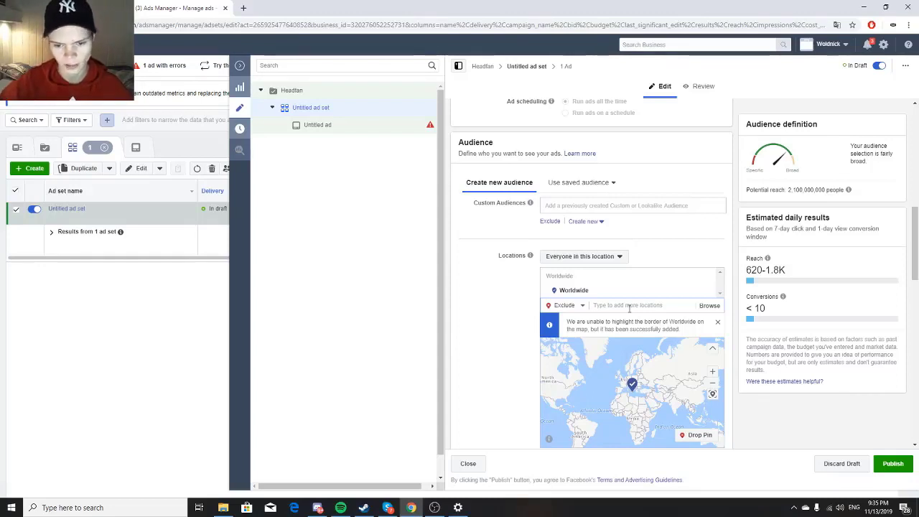
pyautogui.write('pakistan')
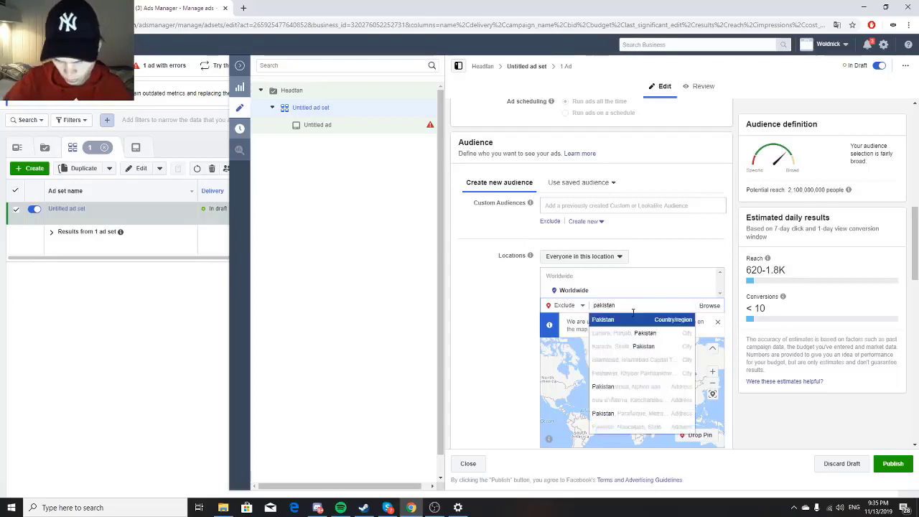
pyautogui.click(648, 322)
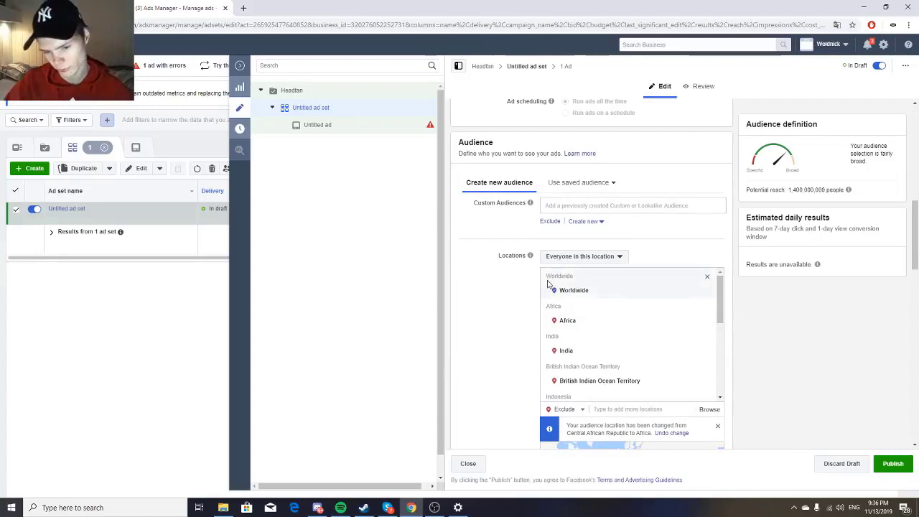
# Examine the list of audience locations to check which countries and regions are excluded.
pyautogui.scroll(-1, 572, 341)
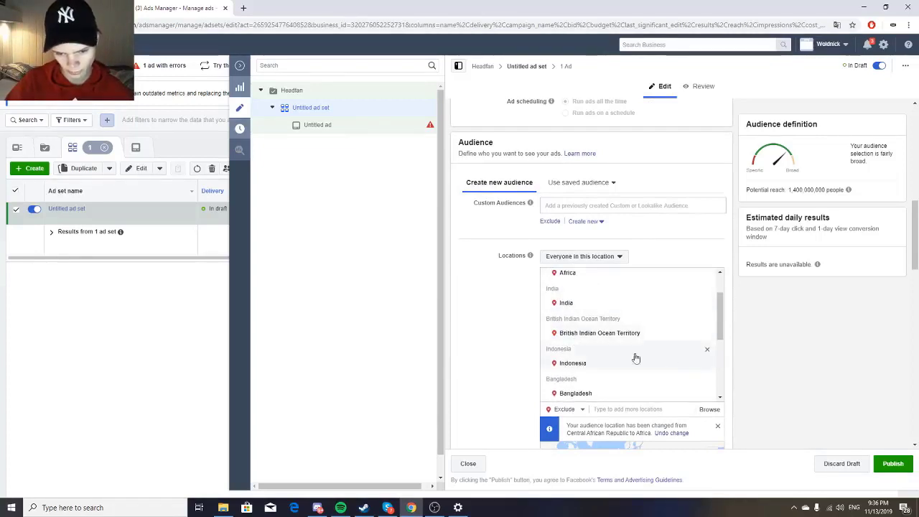
pyautogui.scroll(-1, 531, 319)
pyautogui.scroll(1, 517, 313)
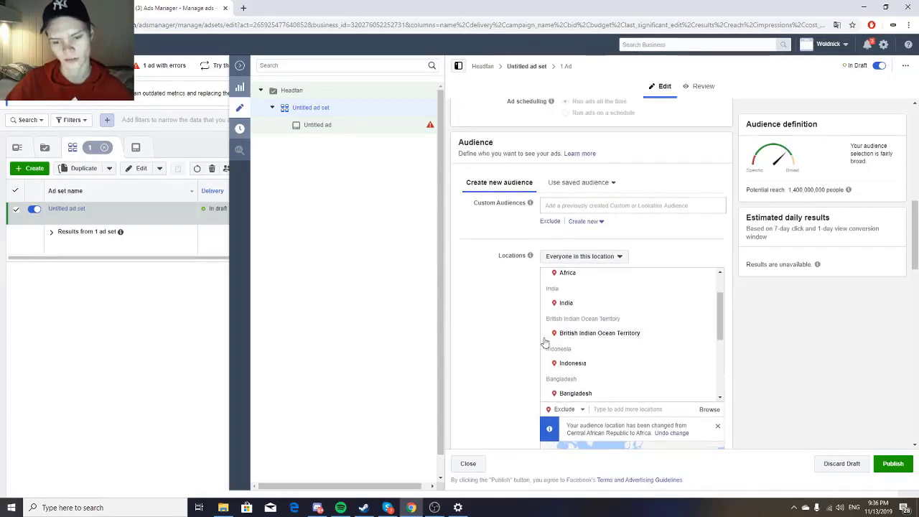
pyautogui.scroll(-1, 546, 324)
pyautogui.scroll(-2, 544, 326)
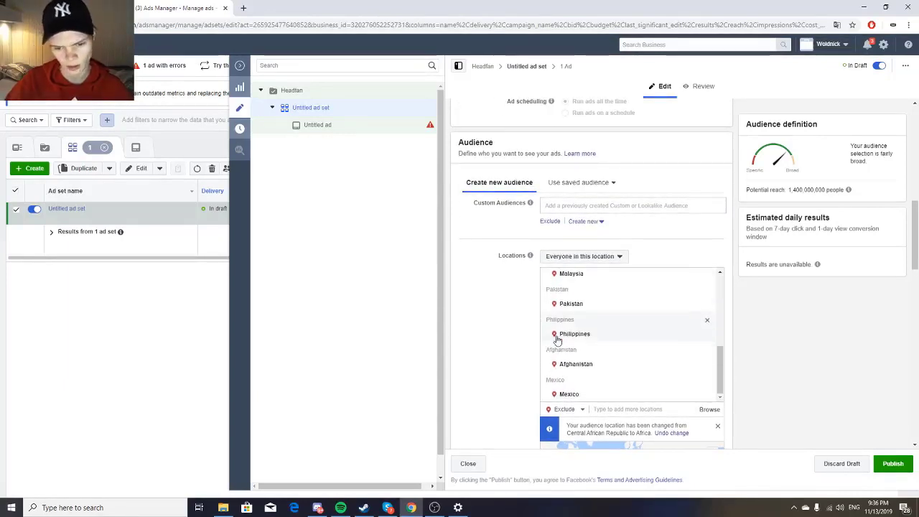
pyautogui.scroll(3, 557, 339)
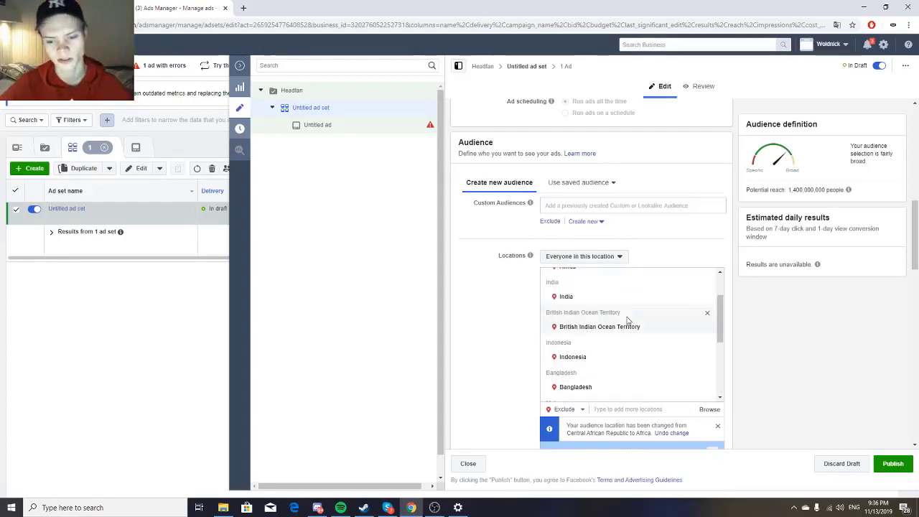
pyautogui.moveTo(640, 328); pyautogui.dragTo(555, 330)
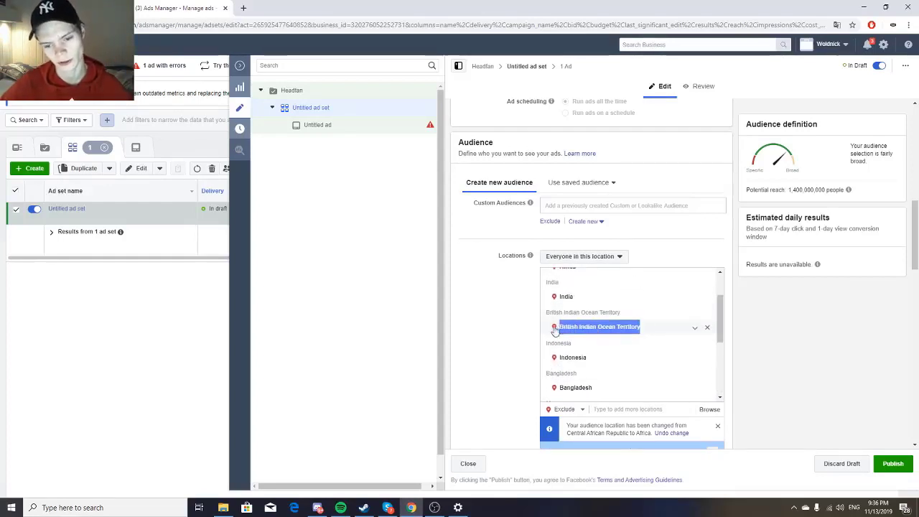
pyautogui.scroll(-3, 648, 355)
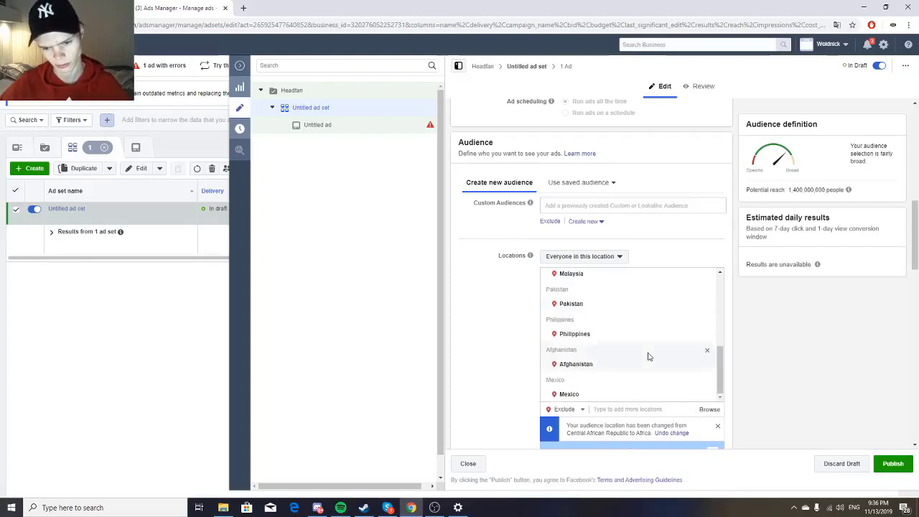
# Add Brazil to the excluded audience locations.
pyautogui.scroll(-5, 523, 355)
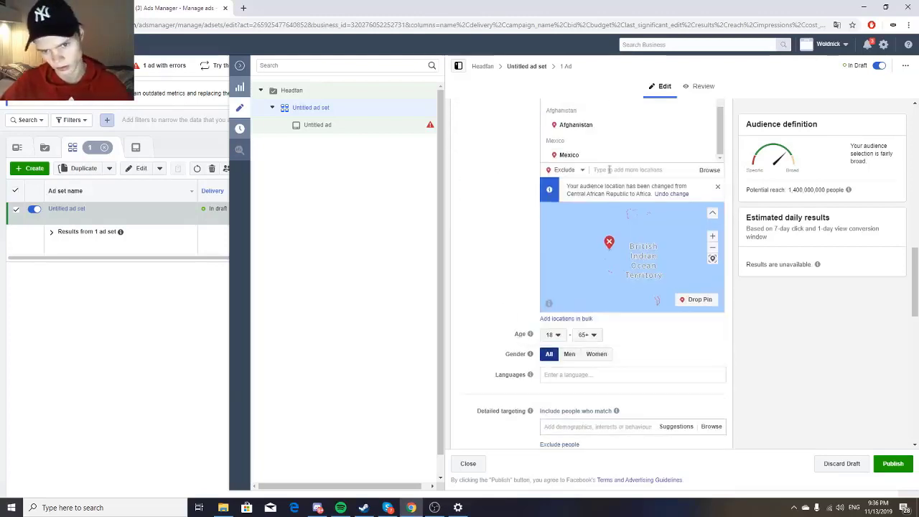
pyautogui.click(609, 170)
pyautogui.write('bi')
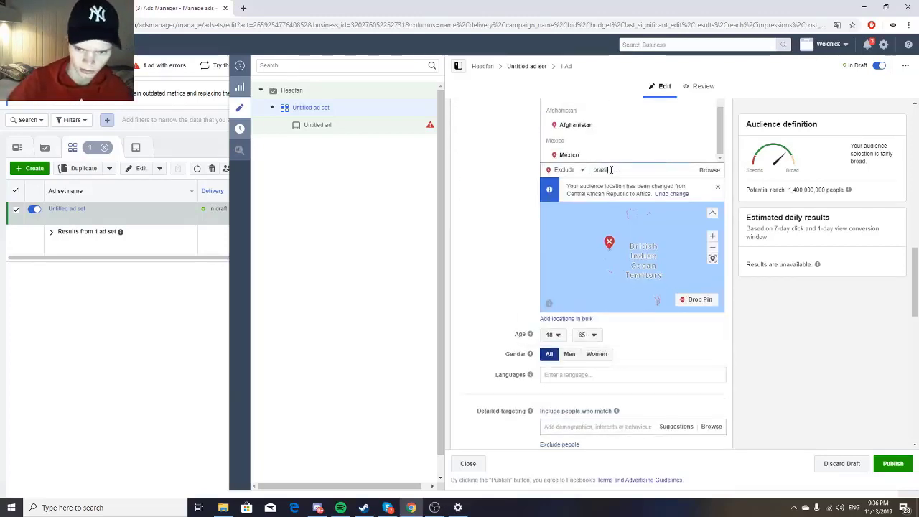
pyautogui.write('azil')
pyautogui.click(622, 184)
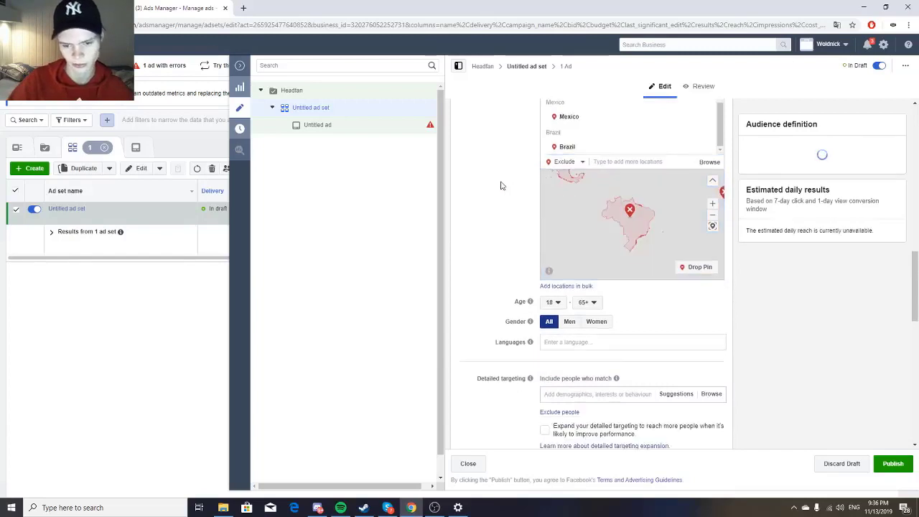
# Turn the detailed targeting expansion option on and back off.
pyautogui.scroll(-2, 501, 186)
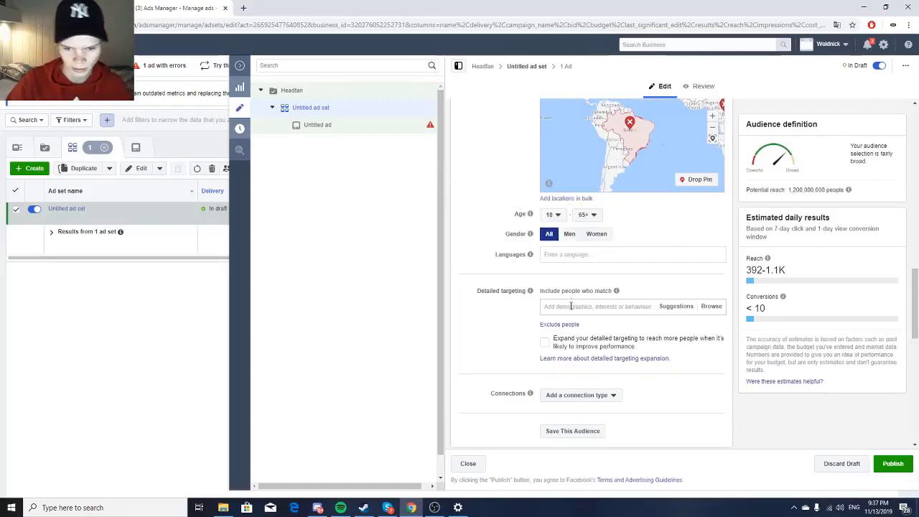
pyautogui.click(545, 343)
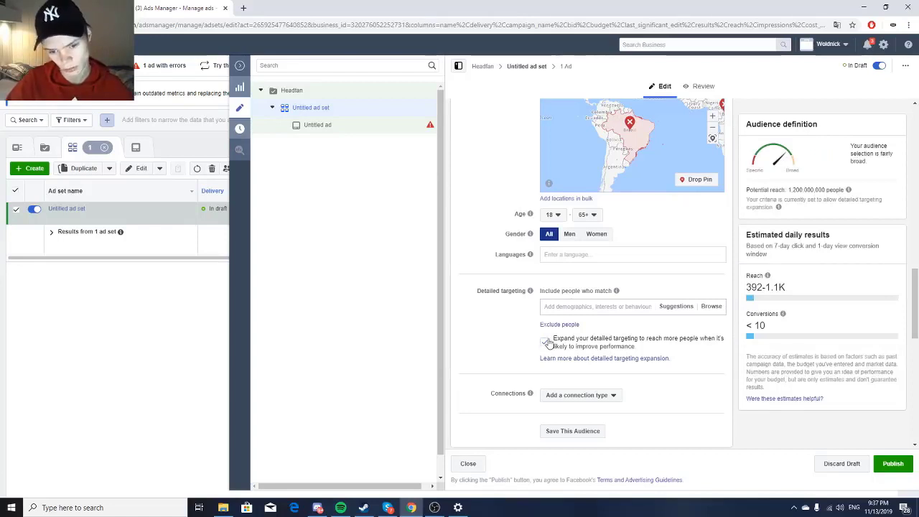
pyautogui.click(546, 343)
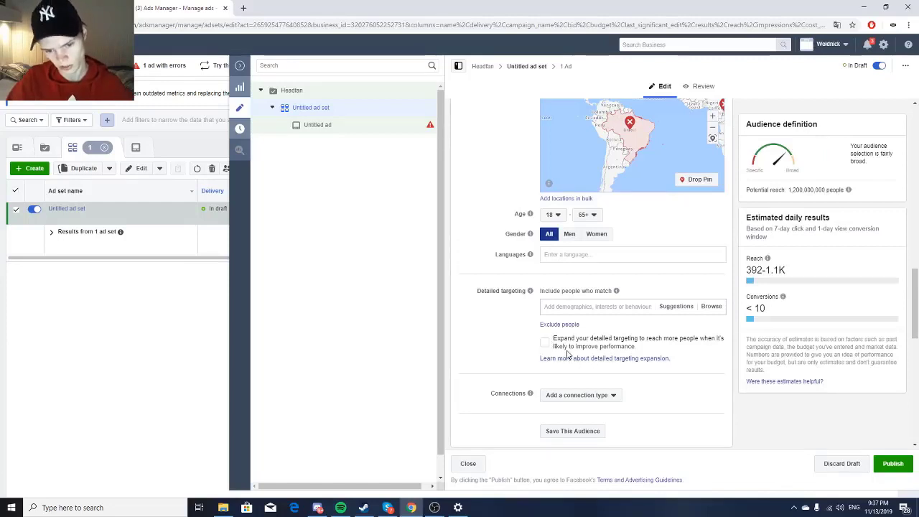
pyautogui.moveTo(666, 351); pyautogui.dragTo(549, 337)
# Search detailed targeting for "construction" and add the Construction worker interest to the people to include.
pyautogui.click(550, 316)
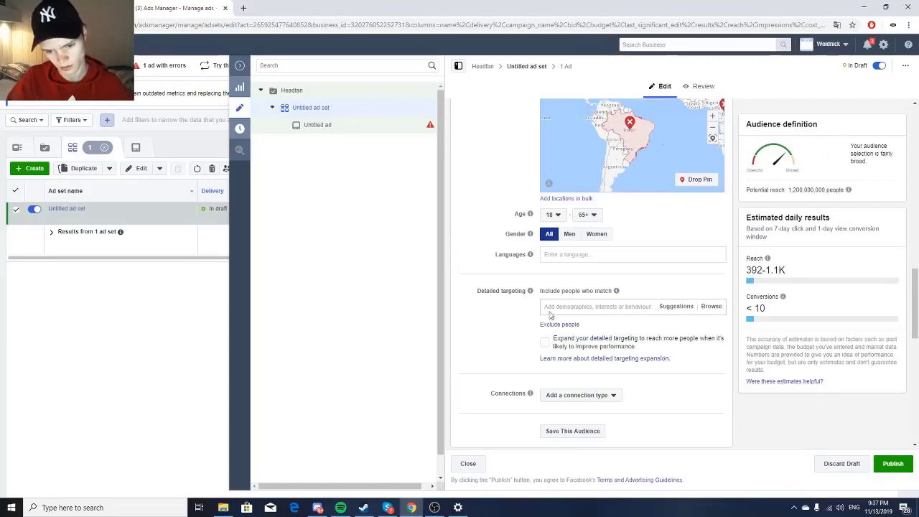
pyautogui.write('co')
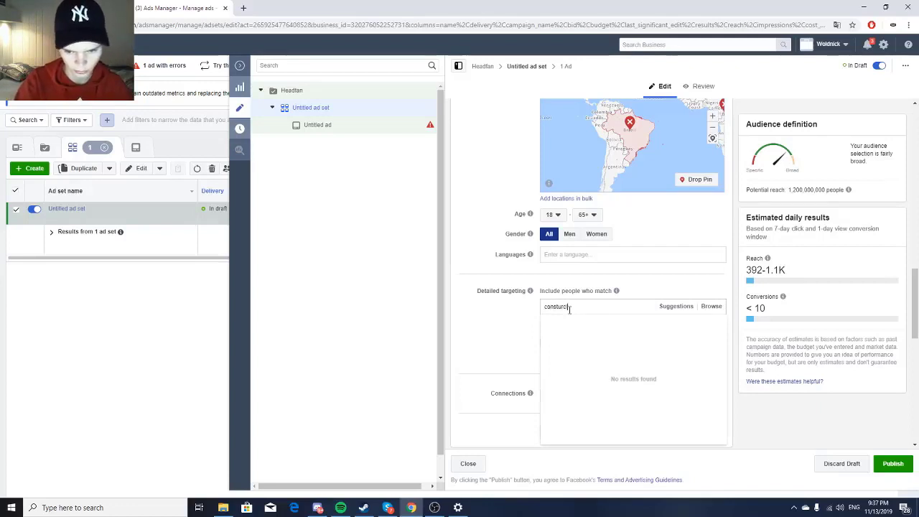
pyautogui.write('nstruc')
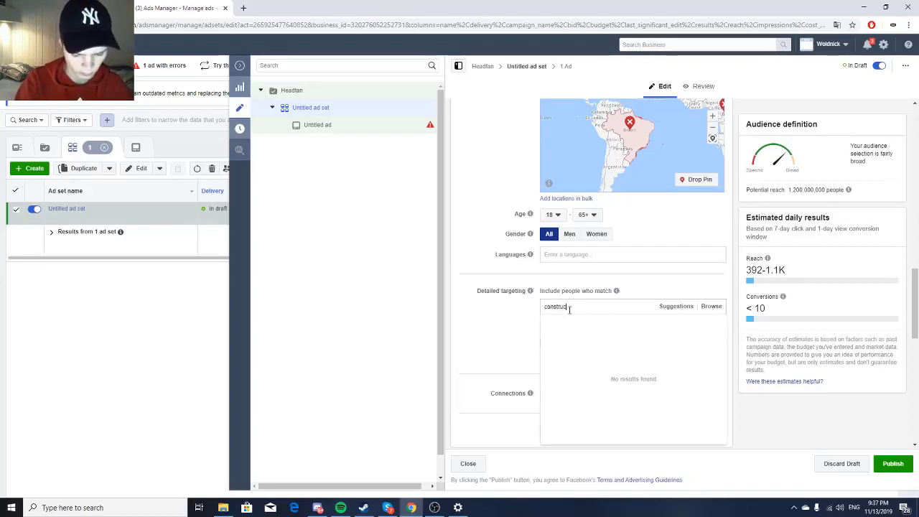
pyautogui.write('tion')
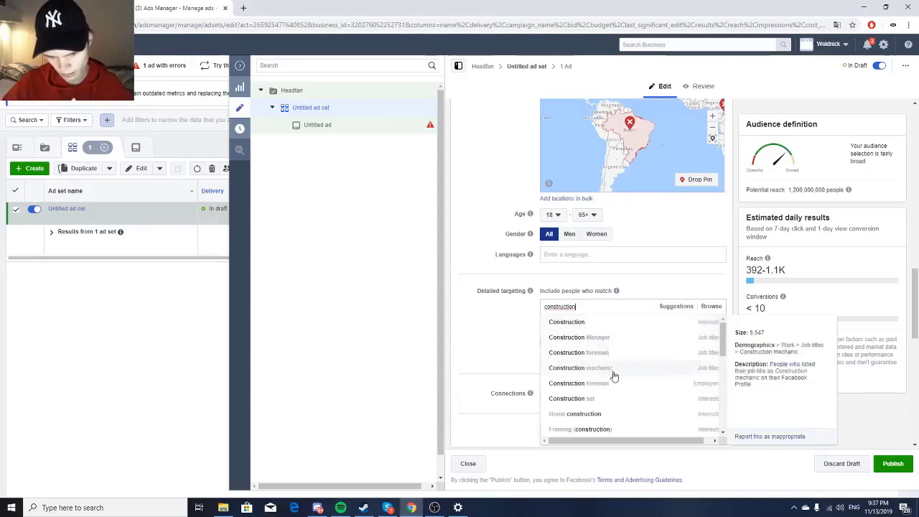
pyautogui.scroll(-1, 602, 395)
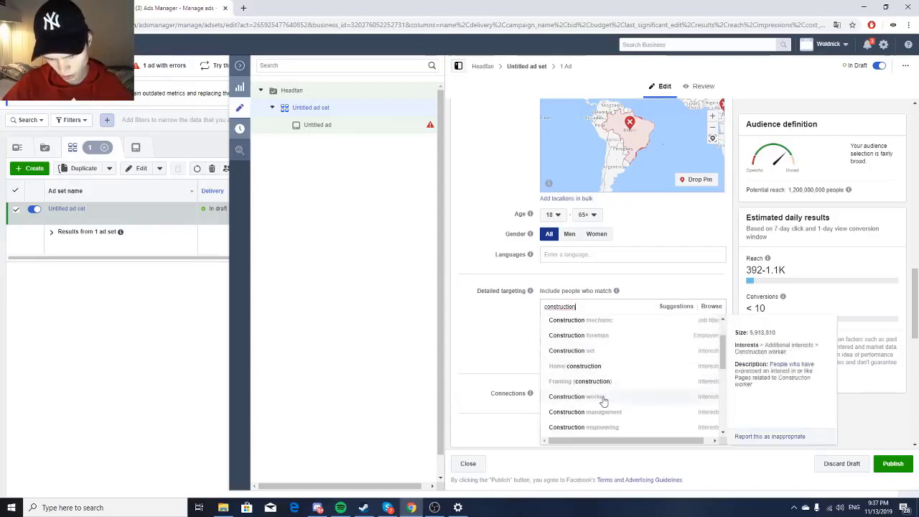
pyautogui.click(629, 394)
# Copy the Construction worker interest's name and use it to rename the ad set.
pyautogui.moveTo(629, 324); pyautogui.dragTo(550, 322)
pyautogui.hotkey('ctrl', 'c')
pyautogui.click(511, 327)
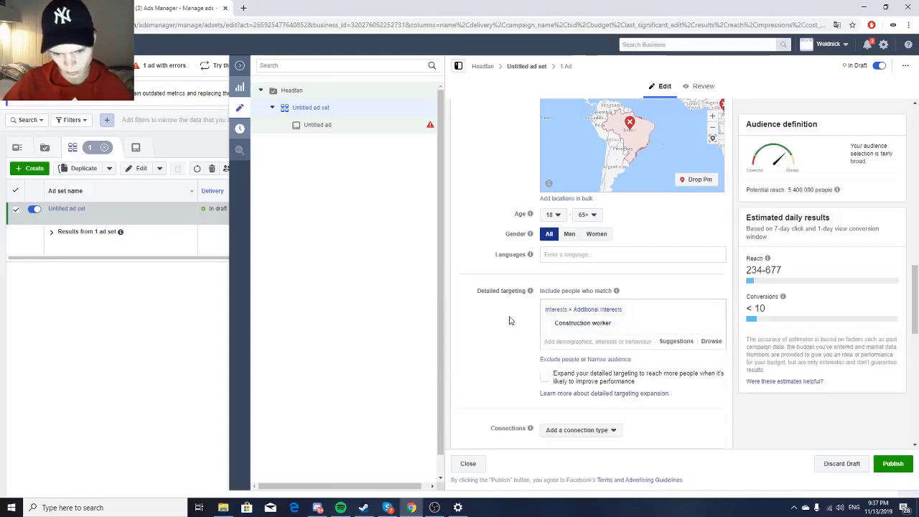
pyautogui.scroll(10, 511, 319)
pyautogui.tripleClick(519, 136)
pyautogui.hotkey('ctrl', 'v')
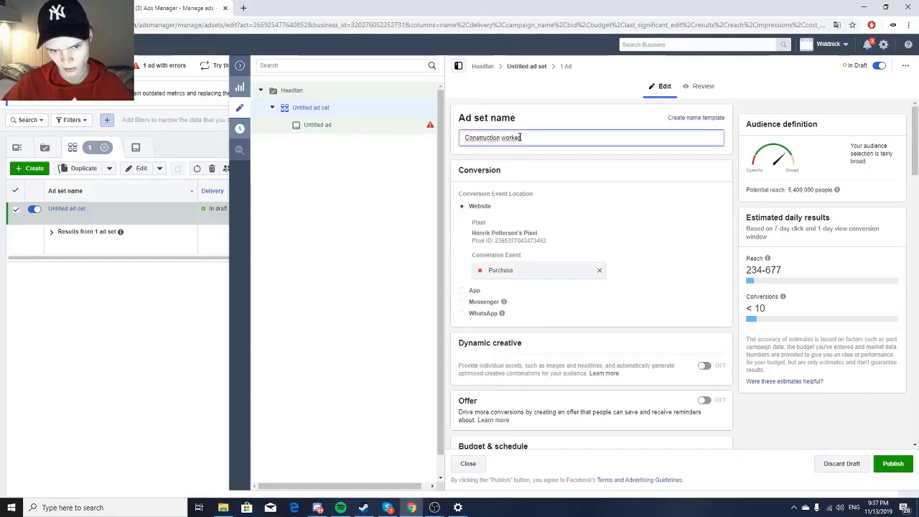
# Confirm the ad set name, switch the Construction worker ad set to manual placements, and deselect the Feeds and Stories groups.
pyautogui.click(537, 158)
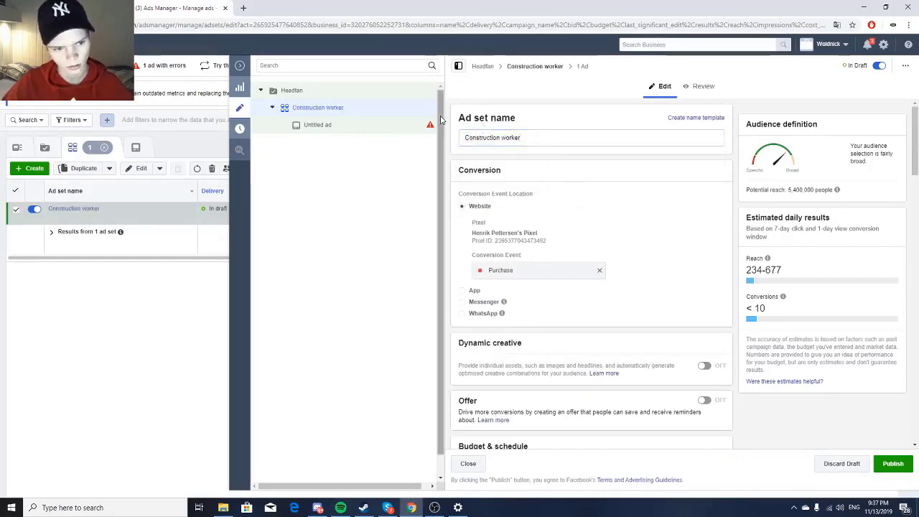
pyautogui.scroll(-5, 462, 260)
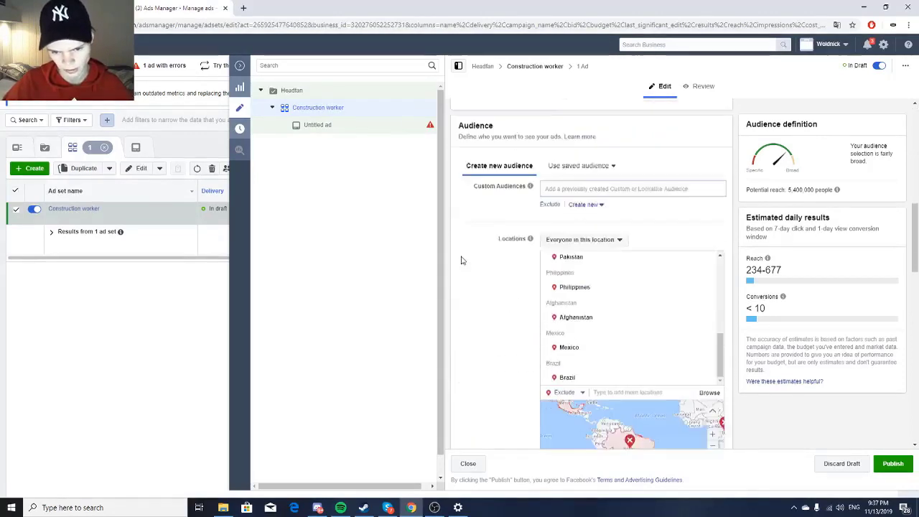
pyautogui.scroll(5, 482, 239)
pyautogui.scroll(-10, 474, 287)
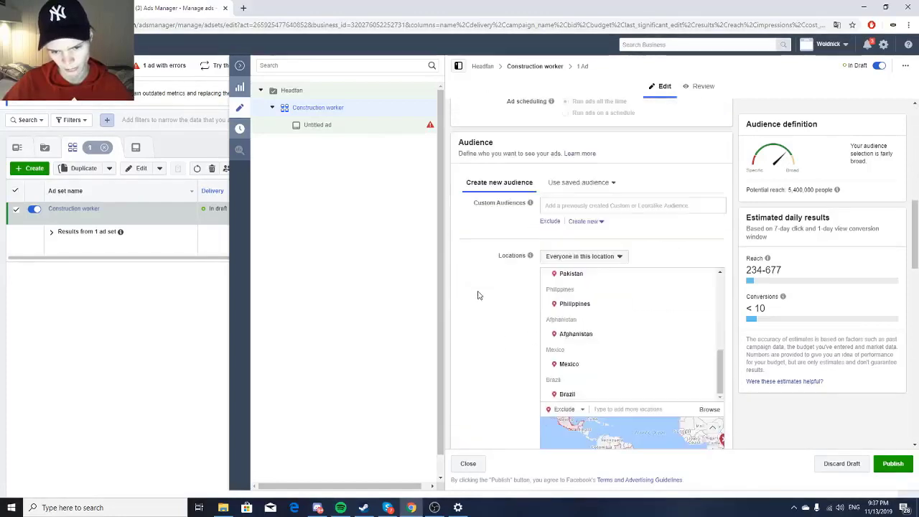
pyautogui.scroll(-3, 480, 295)
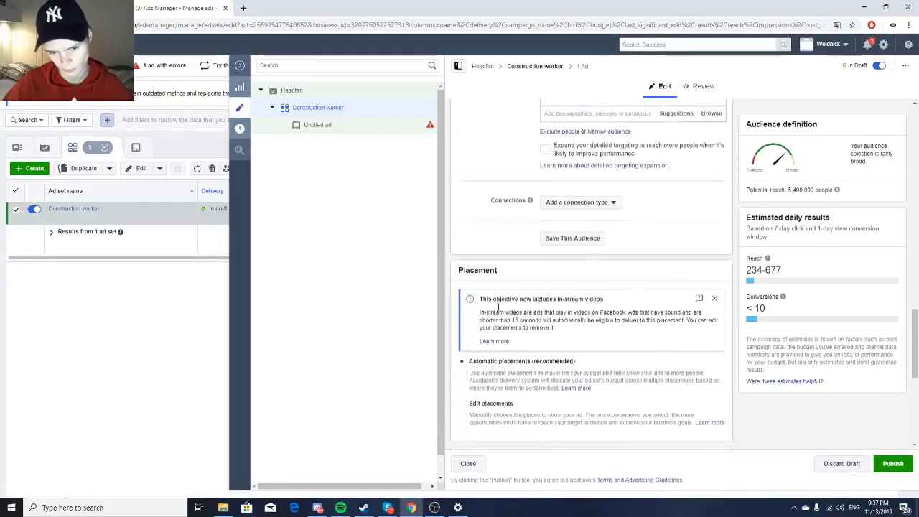
pyautogui.click(491, 344)
pyautogui.scroll(-4, 601, 306)
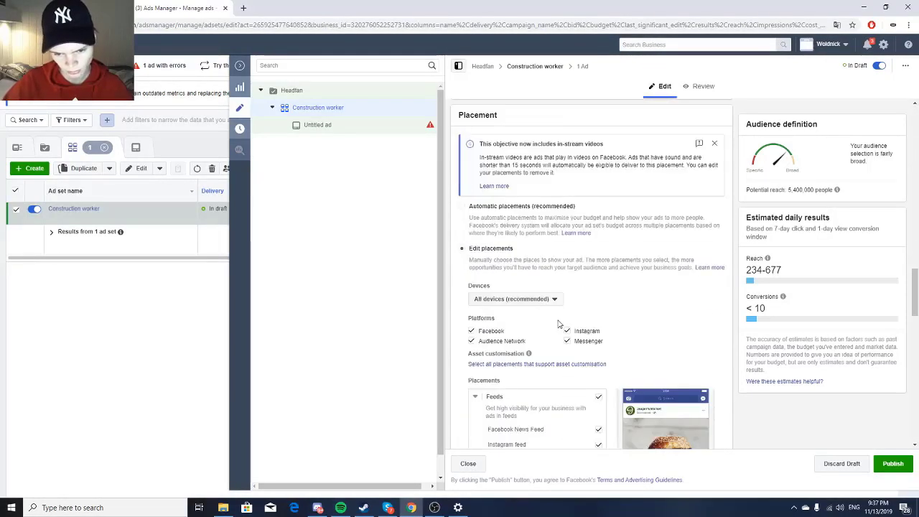
pyautogui.click(600, 303)
pyautogui.scroll(-2, 597, 323)
pyautogui.click(598, 327)
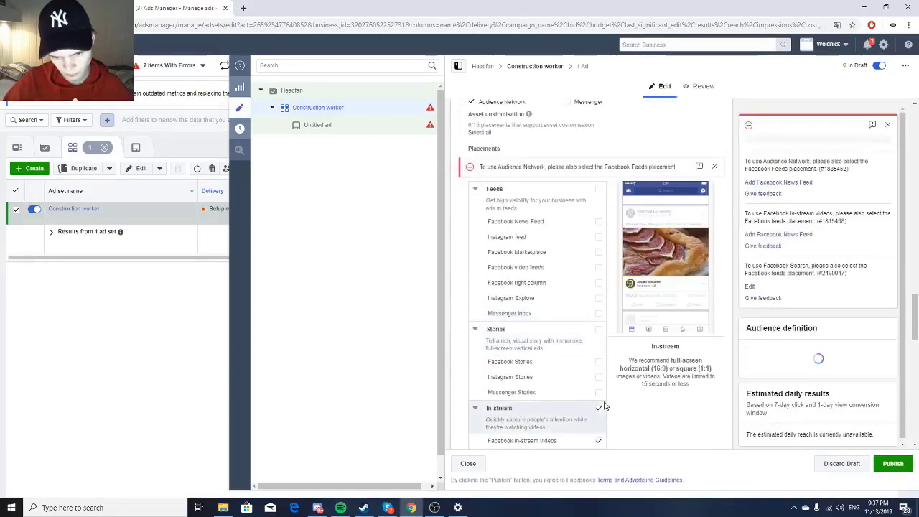
# Deselect the In-stream, Search, In-article and Apps and sites placements, keeping only Facebook News Feed and Instagram feed.
pyautogui.click(601, 407)
pyautogui.scroll(-3, 598, 359)
pyautogui.click(597, 316)
pyautogui.click(598, 411)
pyautogui.scroll(-4, 599, 359)
pyautogui.click(599, 302)
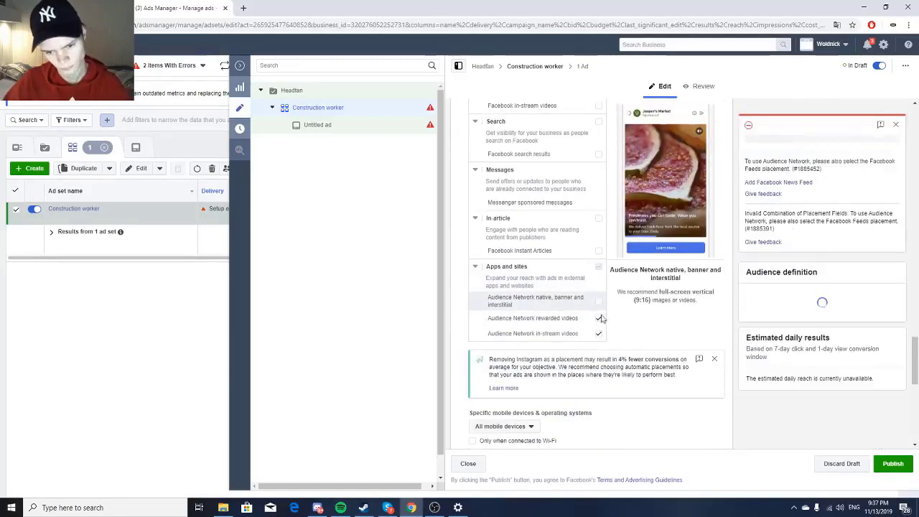
pyautogui.click(599, 318)
pyautogui.click(599, 333)
pyautogui.scroll(12, 610, 316)
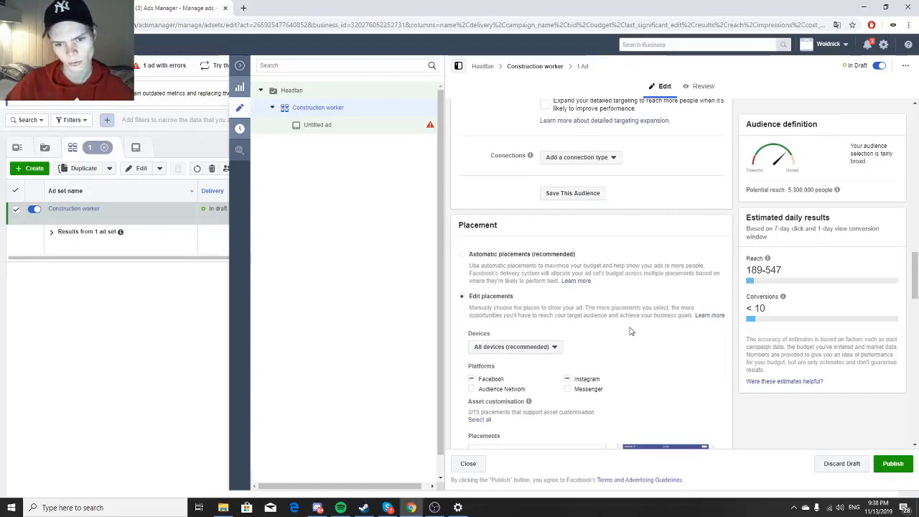
# Open the untitled ad under the Construction worker ad set and choose woldnicteam as its Instagram account.
pyautogui.scroll(-2, 630, 329)
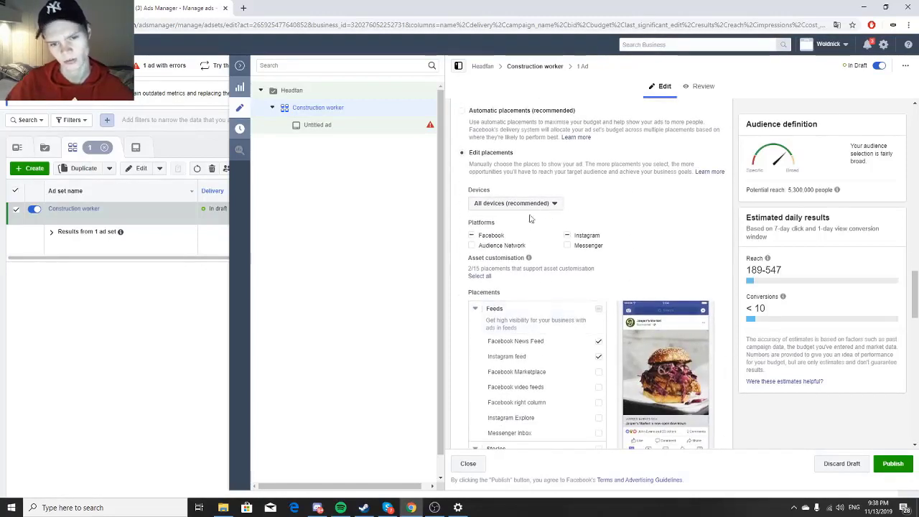
pyautogui.scroll(-12, 531, 223)
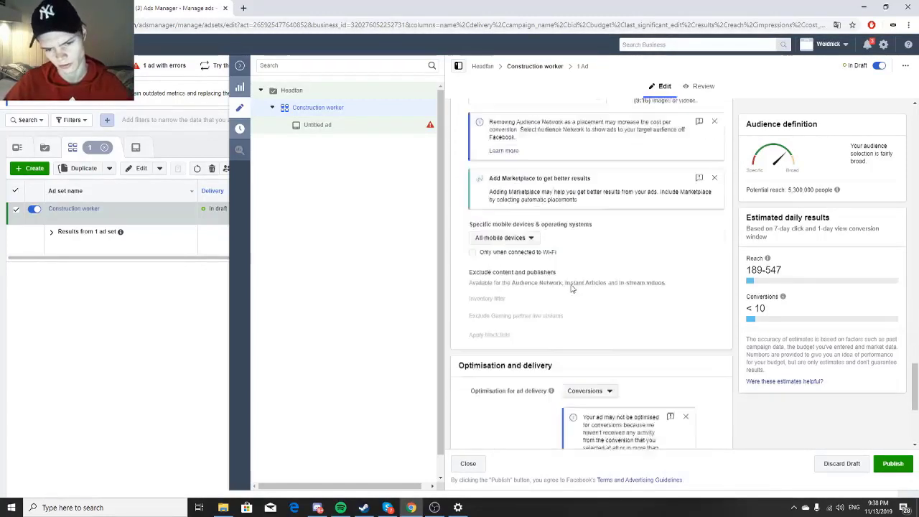
pyautogui.scroll(-3, 572, 288)
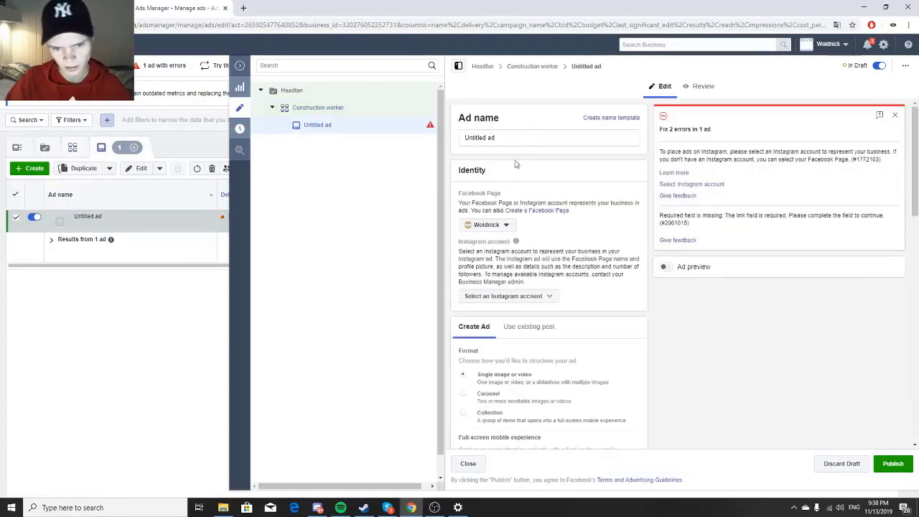
pyautogui.click(496, 296)
pyautogui.click(510, 326)
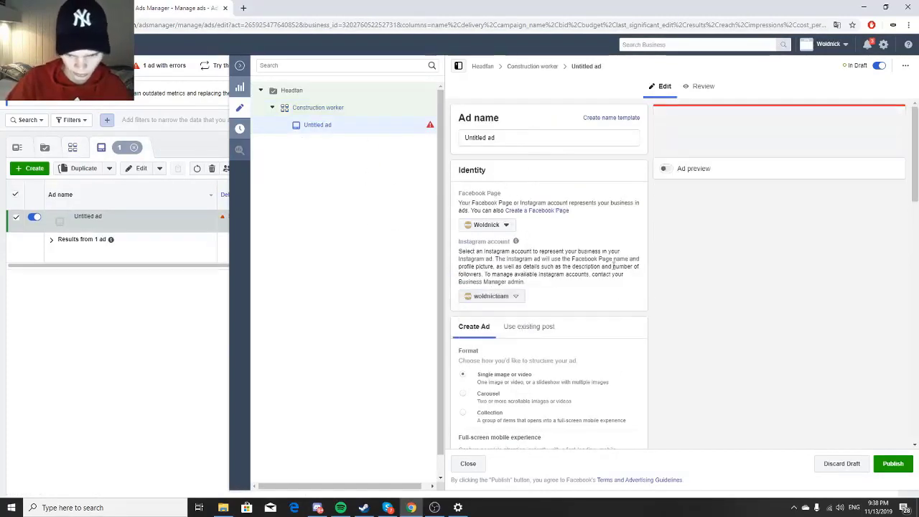
# Try to base the ad on an existing post by pasting the copied text as its post ID.
pyautogui.scroll(-1, 546, 262)
pyautogui.click(534, 231)
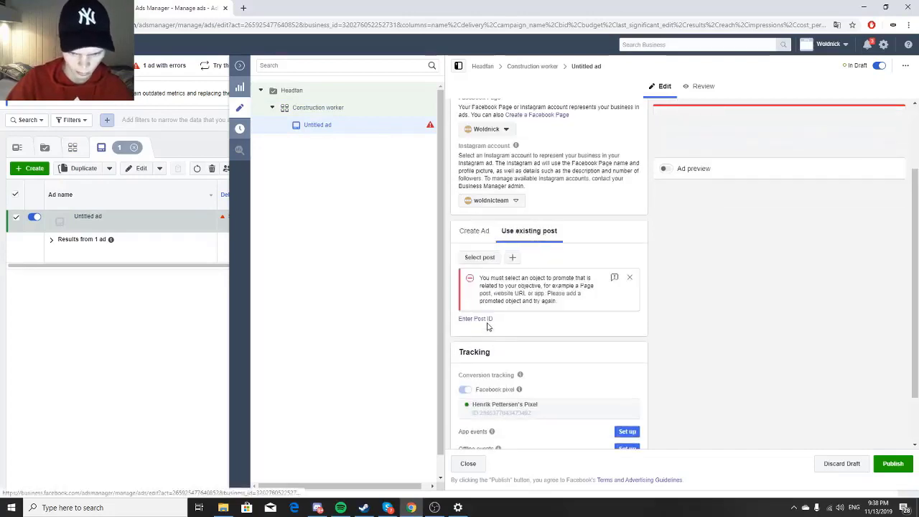
pyautogui.click(484, 321)
pyautogui.hotkey('ctrl', 'v')
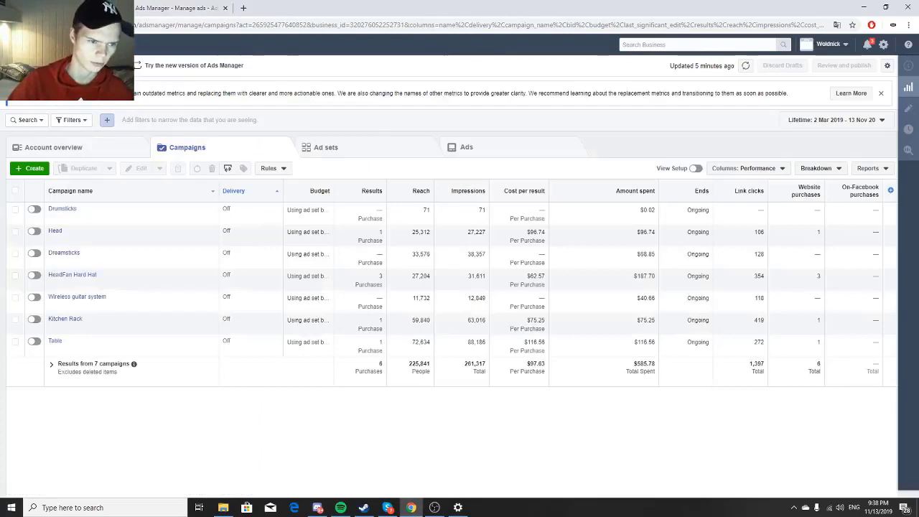
# Open the page posts in Ads Manager and select the hard hat post's ID in its details for copying.
pyautogui.click(18, 44)
pyautogui.click(123, 113)
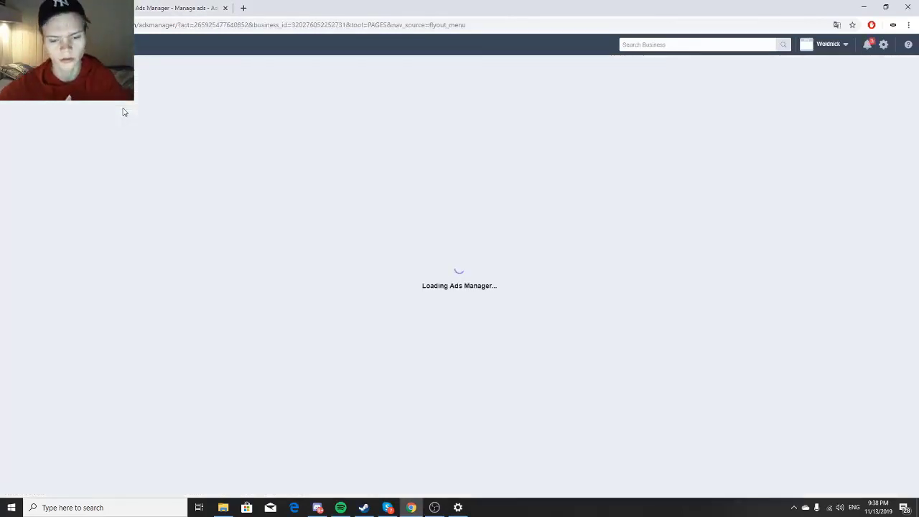
pyautogui.click(192, 148)
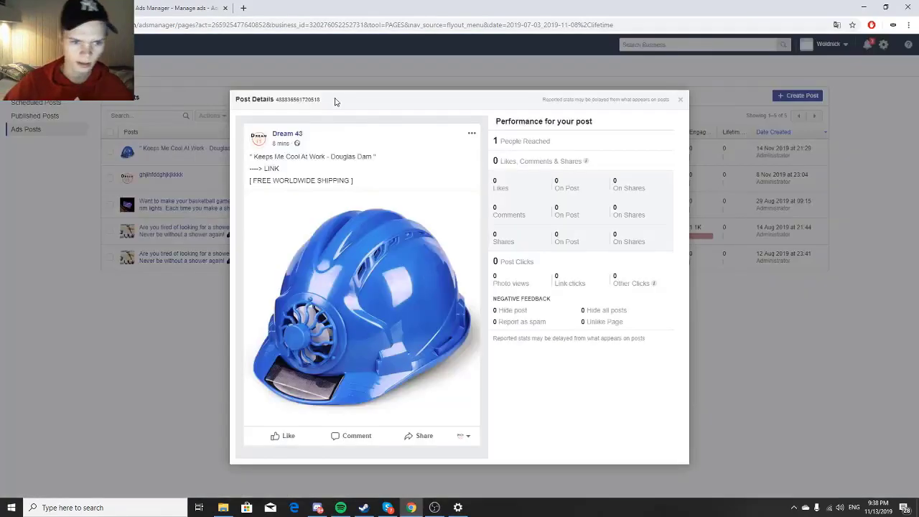
pyautogui.moveTo(335, 101); pyautogui.dragTo(284, 101)
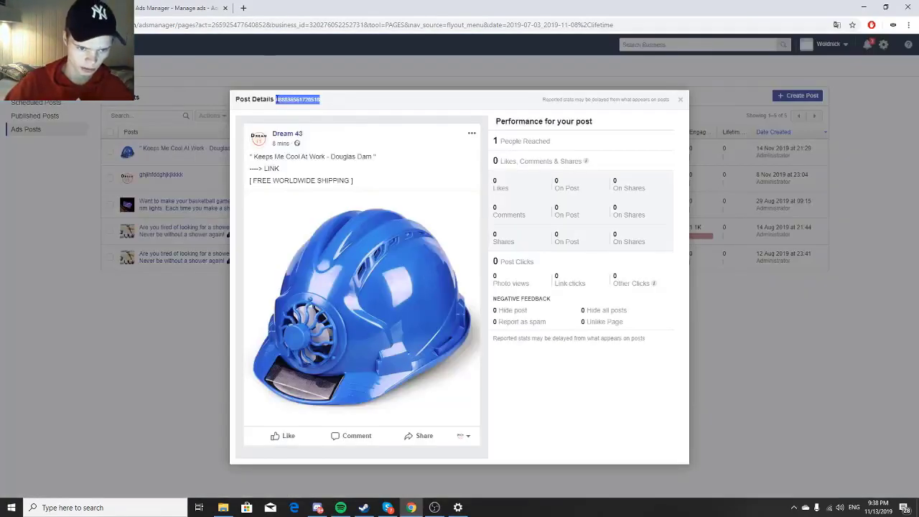
# Try to use the hard hat post for the ad by replacing the entered text with its post ID and submitting it.
pyautogui.click(211, 6)
pyautogui.hotkey('ctrl', 'a')
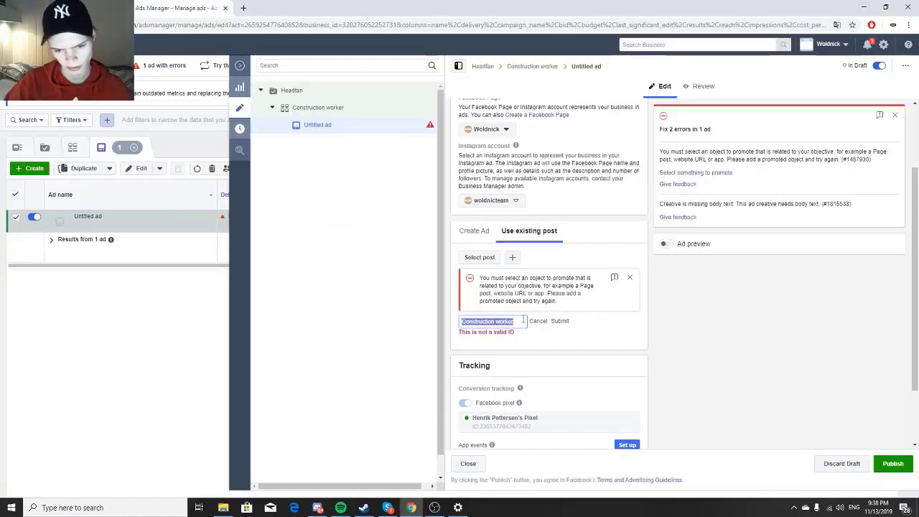
pyautogui.hotkey('ctrl', 'v')
pyautogui.click(560, 322)
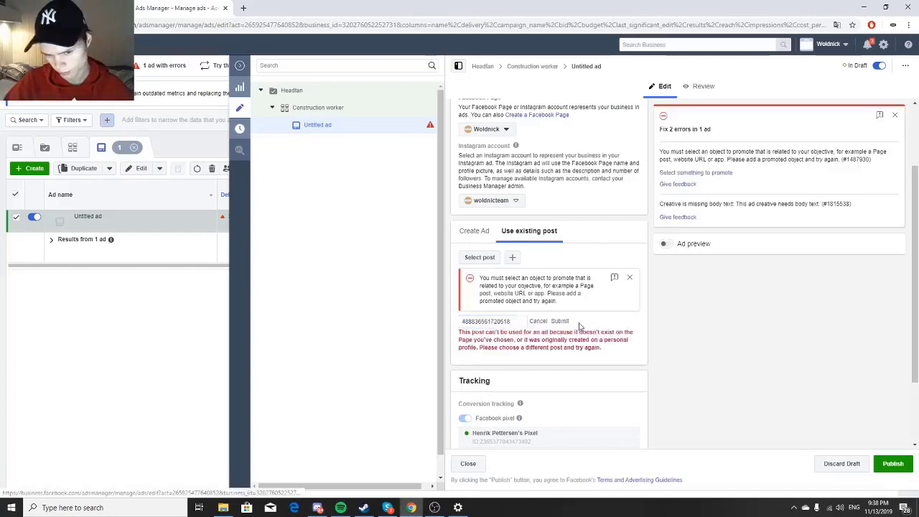
# Switch the ad from using an existing post back to creating a new single image or video ad.
pyautogui.scroll(2, 517, 209)
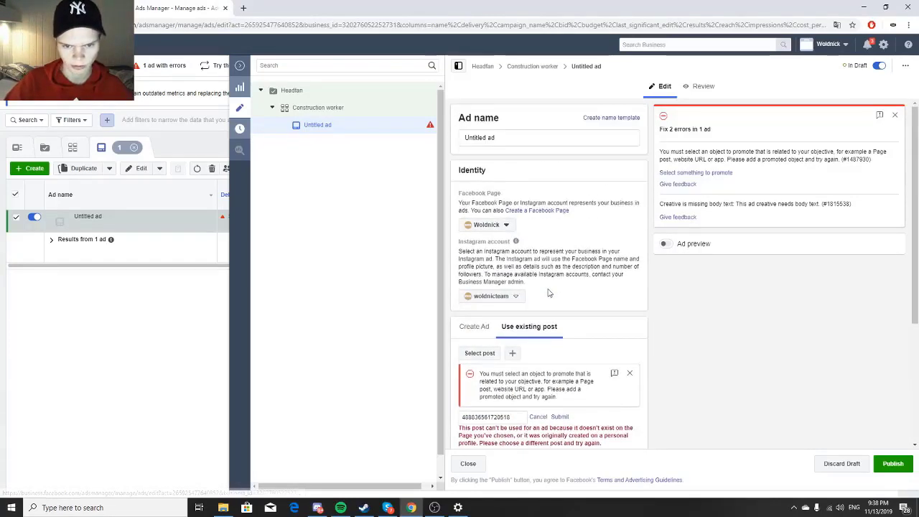
pyautogui.click(477, 328)
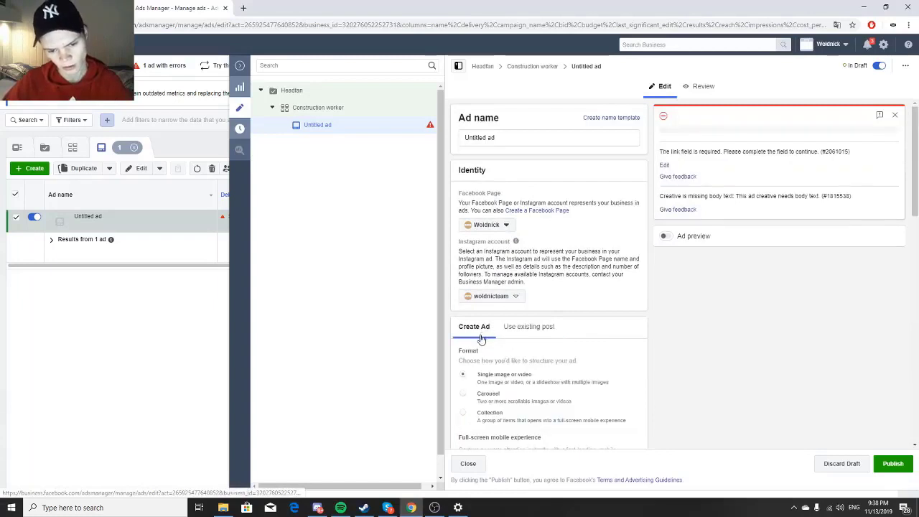
pyautogui.scroll(-3, 486, 349)
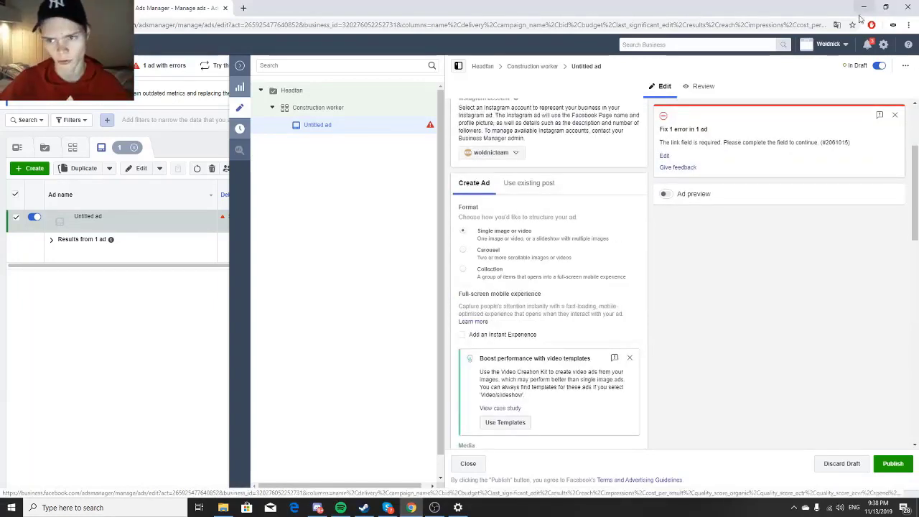
# Check the available business accounts and review the hard hat post's details among the ads posts.
pyautogui.click(845, 46)
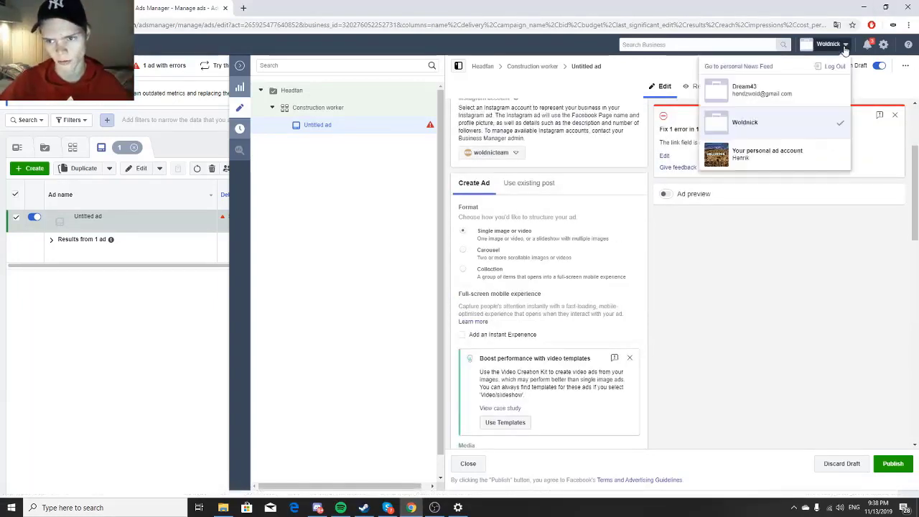
pyautogui.click(664, 71)
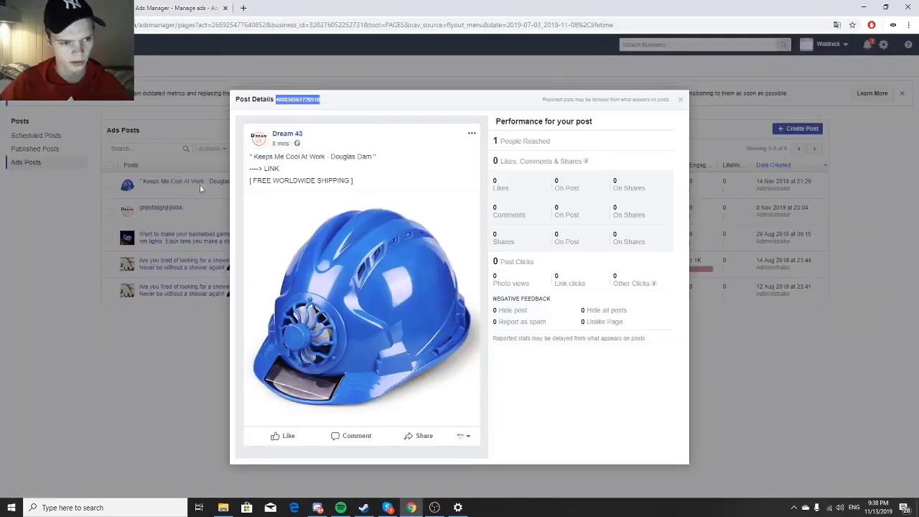
pyautogui.click(199, 184)
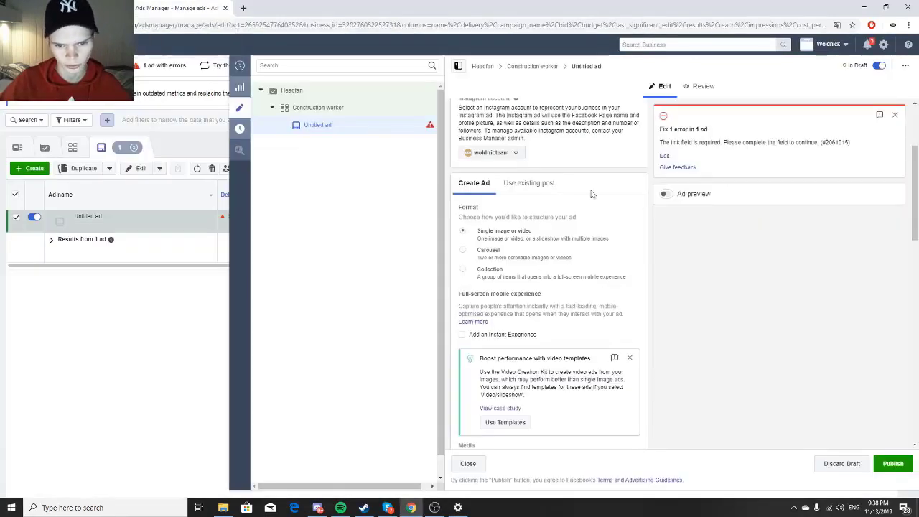
# Build the ad as a new single-image ad with the blue hard hat picture as its media.
pyautogui.click(517, 182)
pyautogui.click(475, 186)
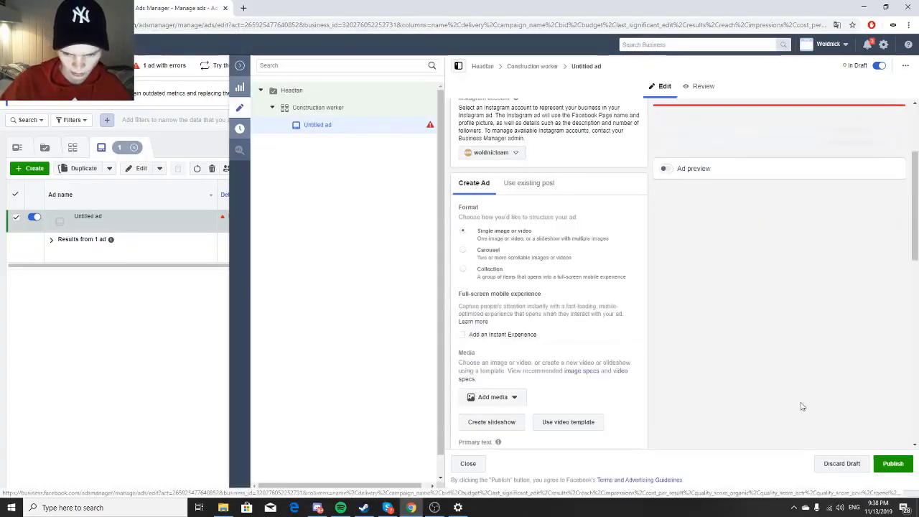
pyautogui.click(493, 397)
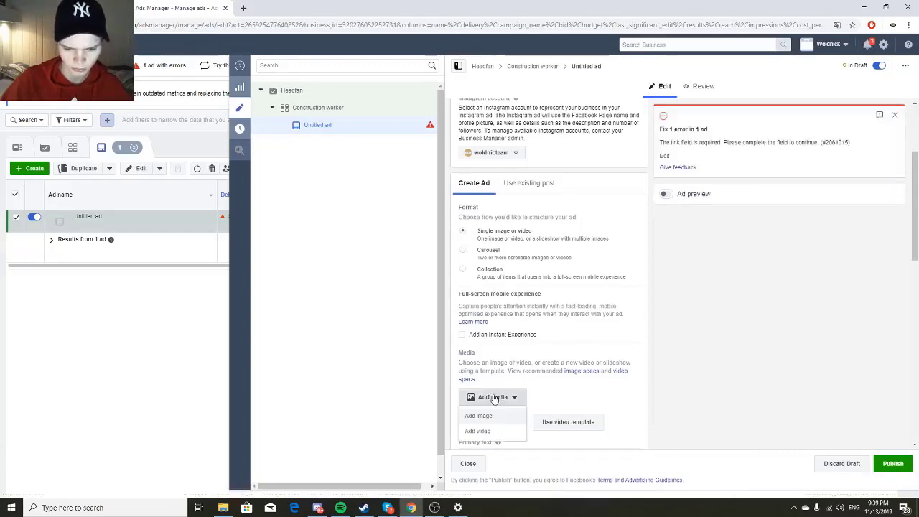
pyautogui.scroll(-2, 554, 351)
pyautogui.scroll(3, 597, 253)
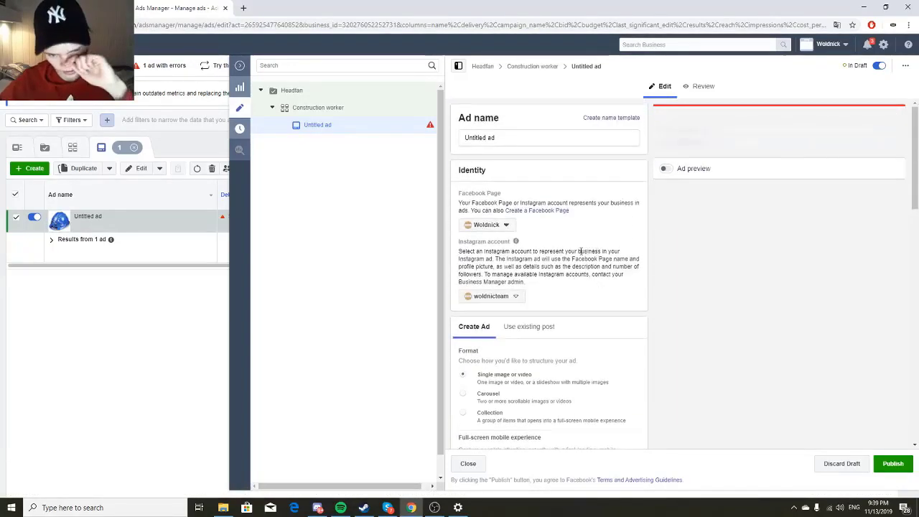
pyautogui.scroll(-2, 580, 255)
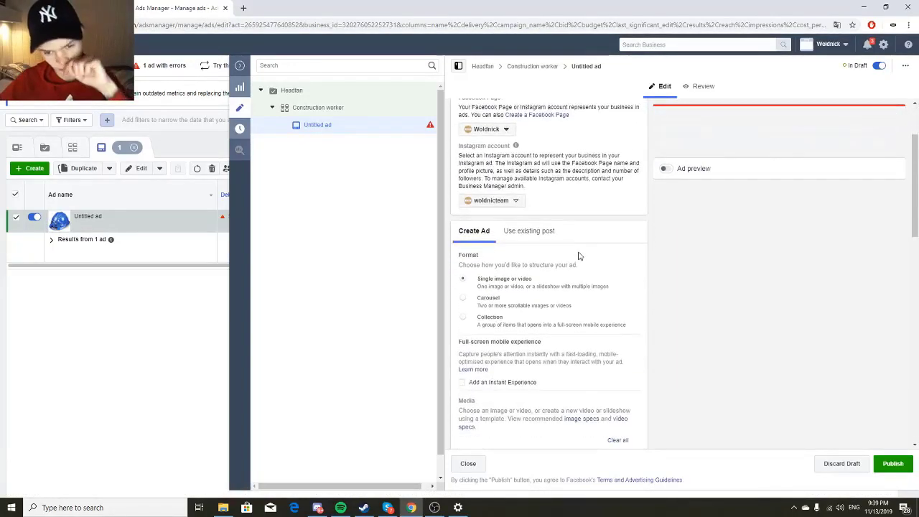
pyautogui.scroll(2, 578, 256)
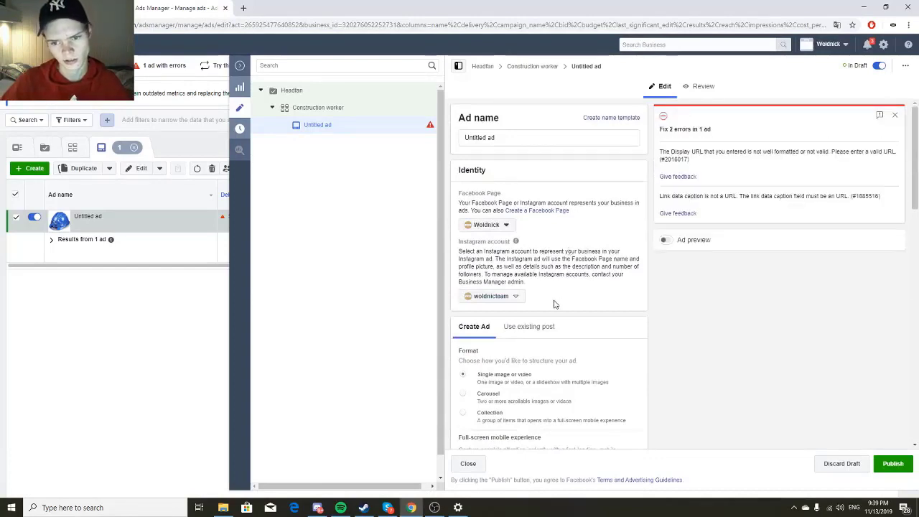
# Switch the ad to an existing post again and open its post ID entry.
pyautogui.click(529, 326)
pyautogui.scroll(-2, 495, 323)
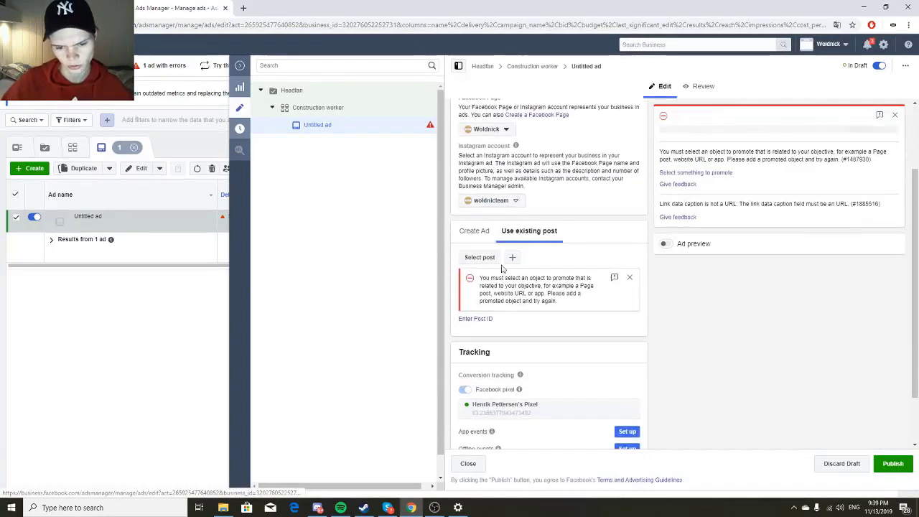
pyautogui.click(474, 320)
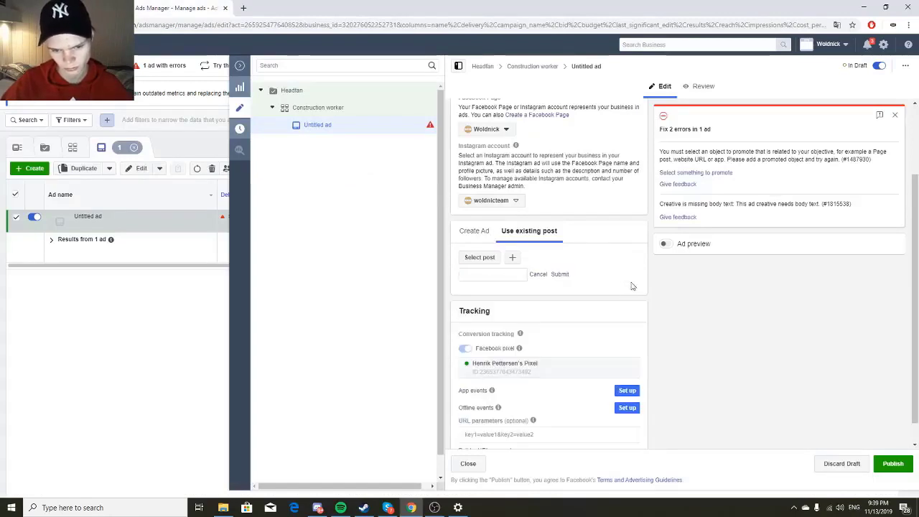
# Publish the Headfan campaign together with its Construction worker ad set and hard hat ad.
pyautogui.click(879, 464)
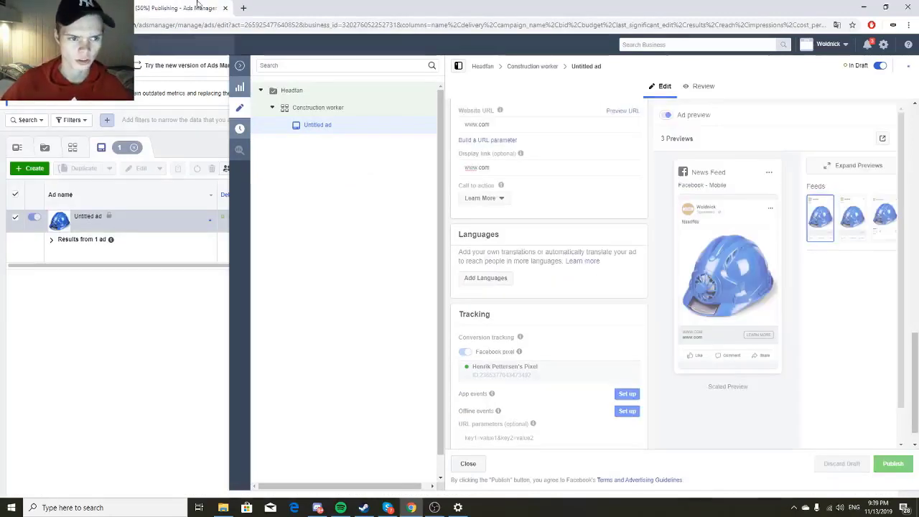
pyautogui.scroll(15, 631, 253)
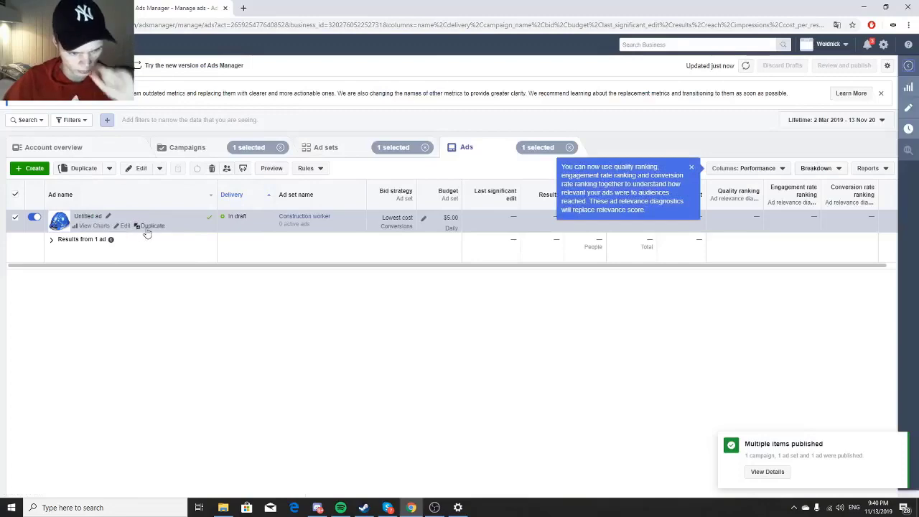
pyautogui.click(149, 226)
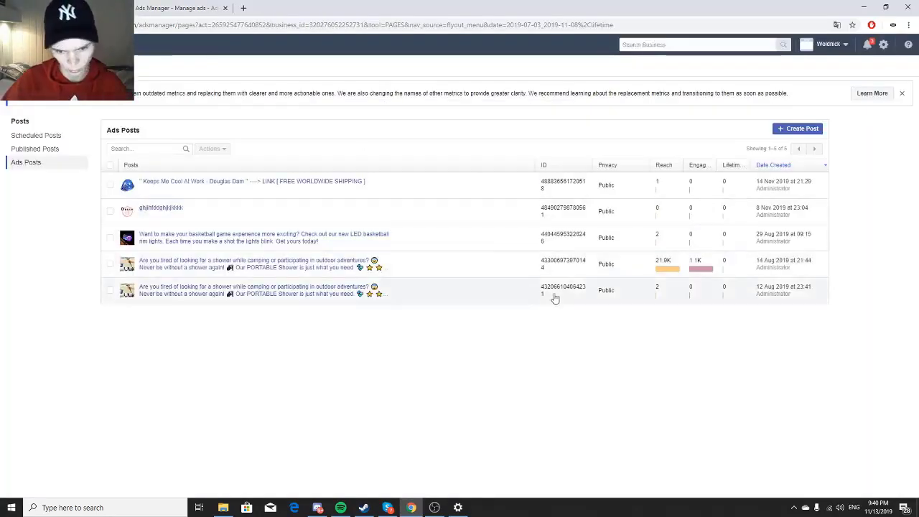
pyautogui.moveTo(555, 298); pyautogui.dragTo(521, 273)
pyautogui.click(564, 344)
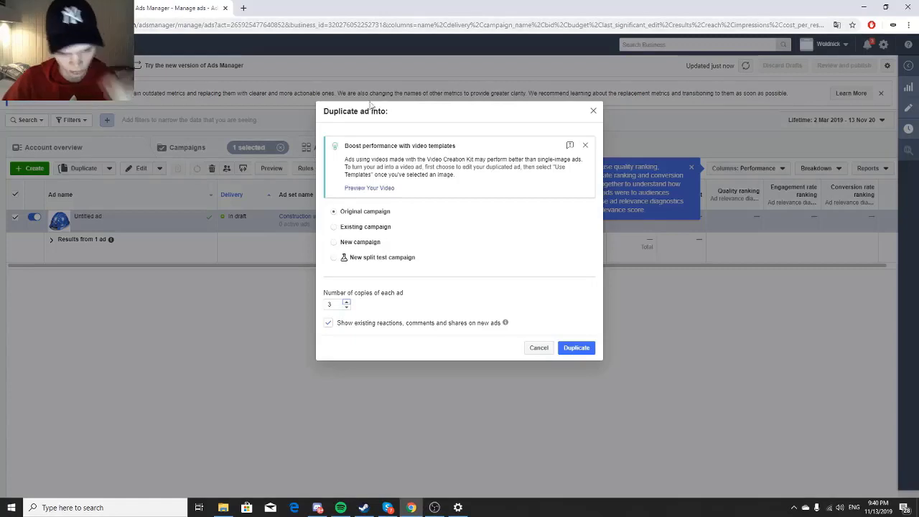
pyautogui.click(594, 111)
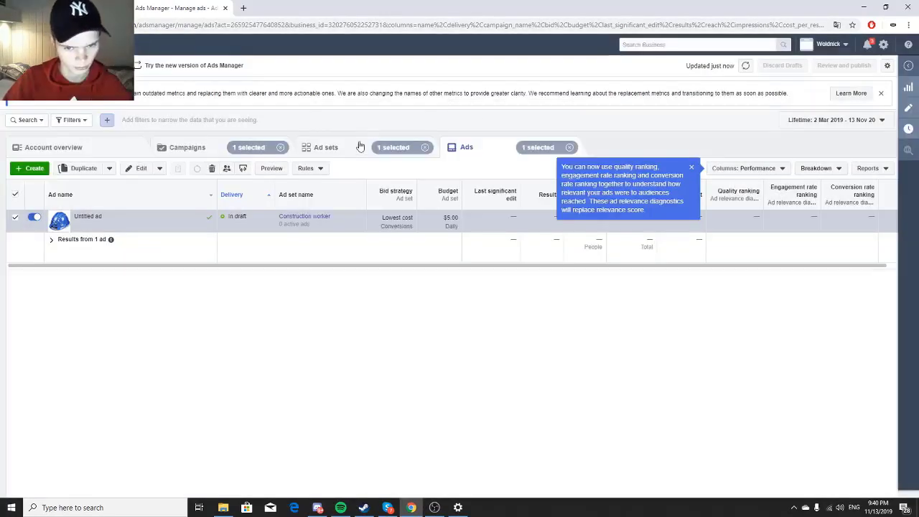
# Duplicate the Construction worker ad set once into its original campaign.
pyautogui.click(342, 153)
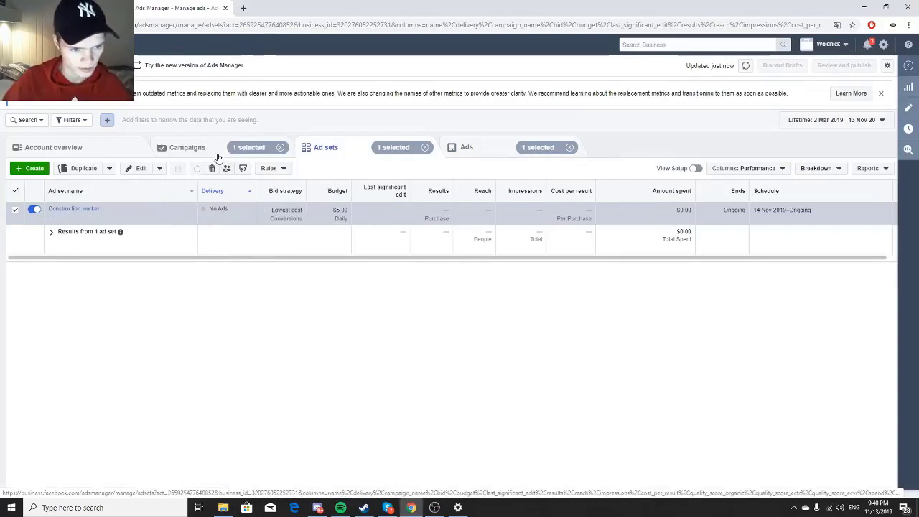
pyautogui.click(15, 194)
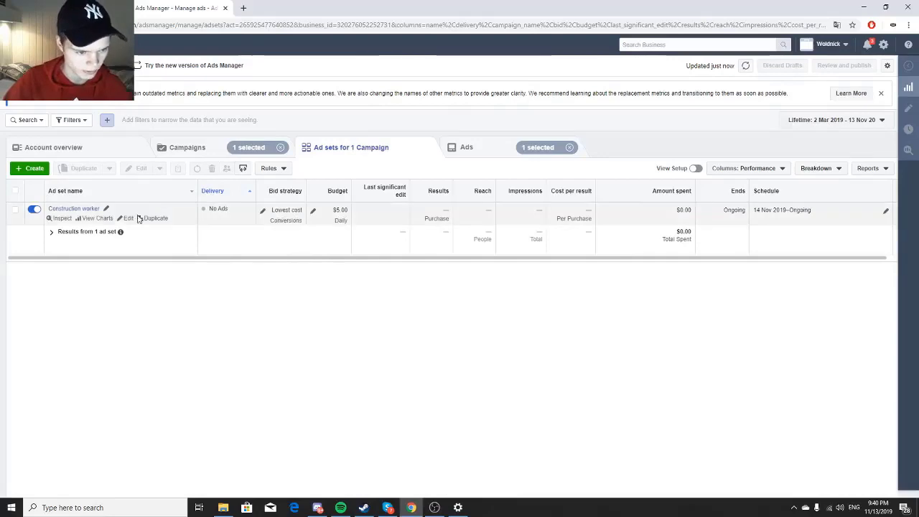
pyautogui.click(148, 218)
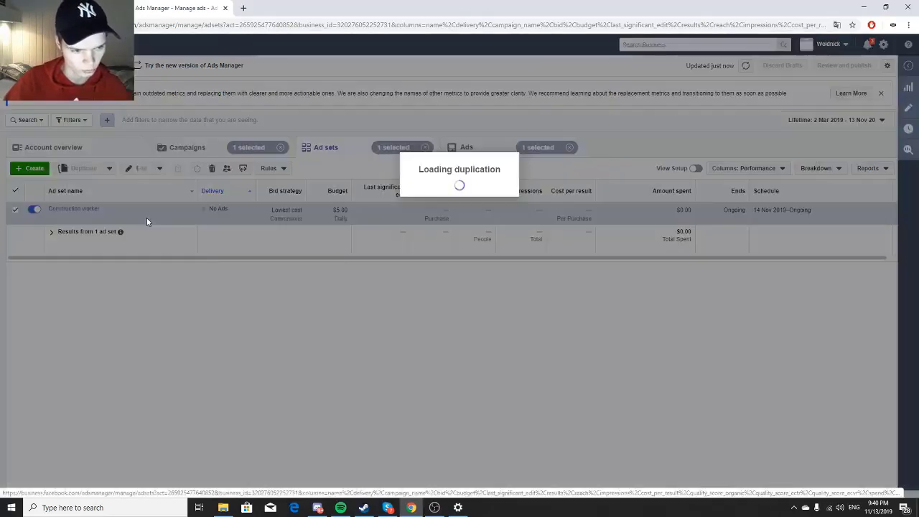
pyautogui.click(577, 370)
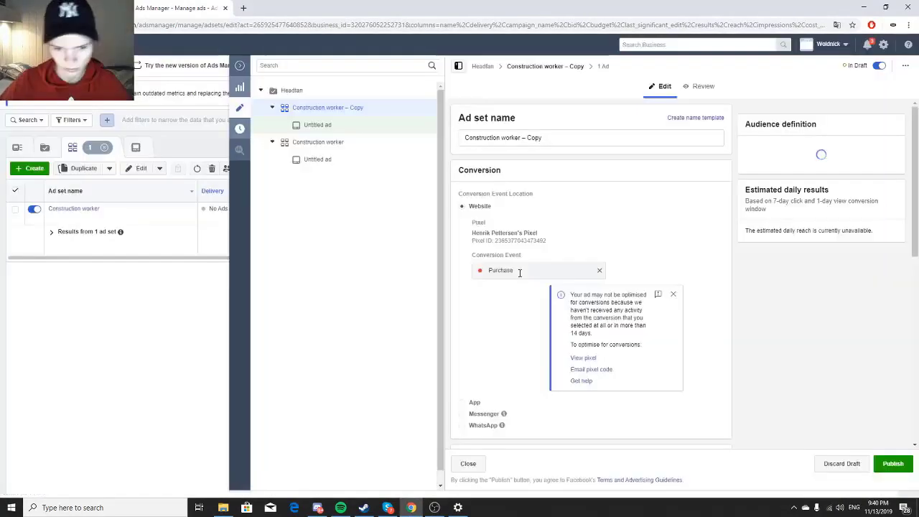
# Set the start time of the Construction worker copy to 00:00 on 14/11/2019.
pyautogui.scroll(-6, 535, 226)
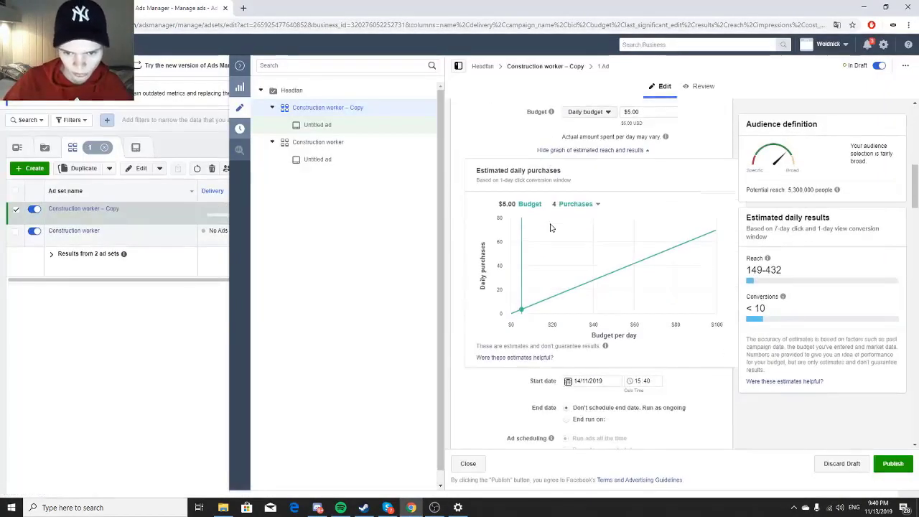
pyautogui.scroll(4, 550, 228)
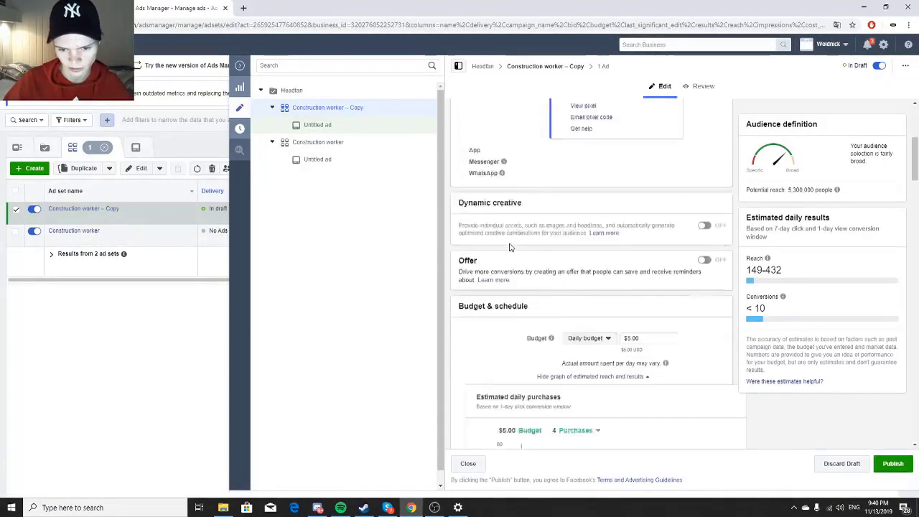
pyautogui.scroll(-5, 506, 248)
pyautogui.scroll(-1, 506, 248)
pyautogui.scroll(4, 467, 239)
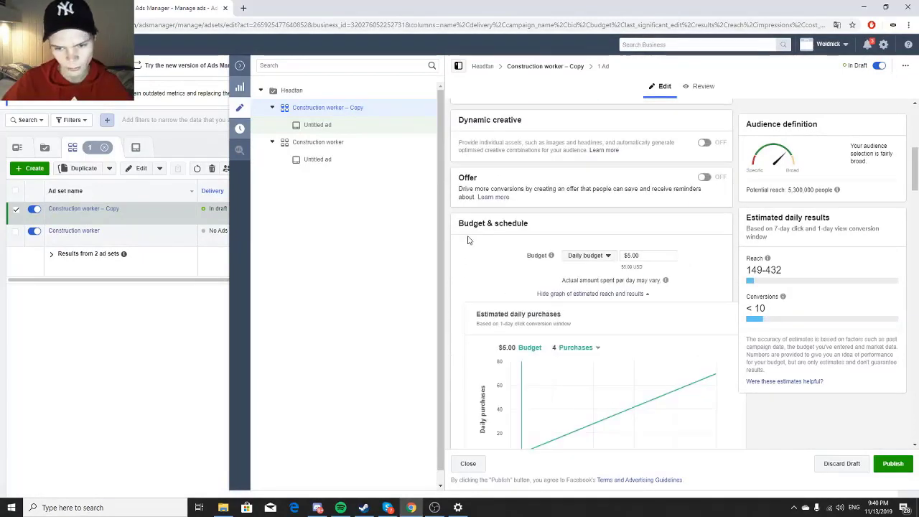
pyautogui.scroll(-2, 462, 242)
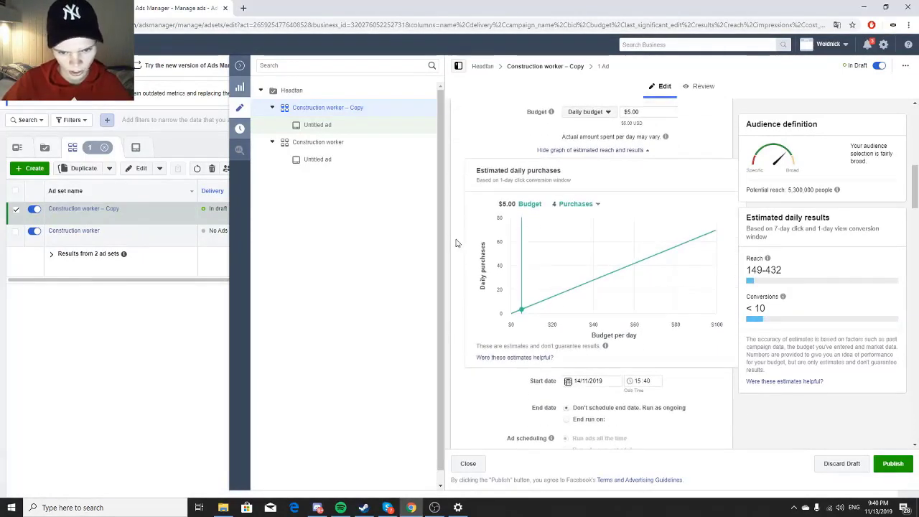
pyautogui.scroll(-3, 454, 242)
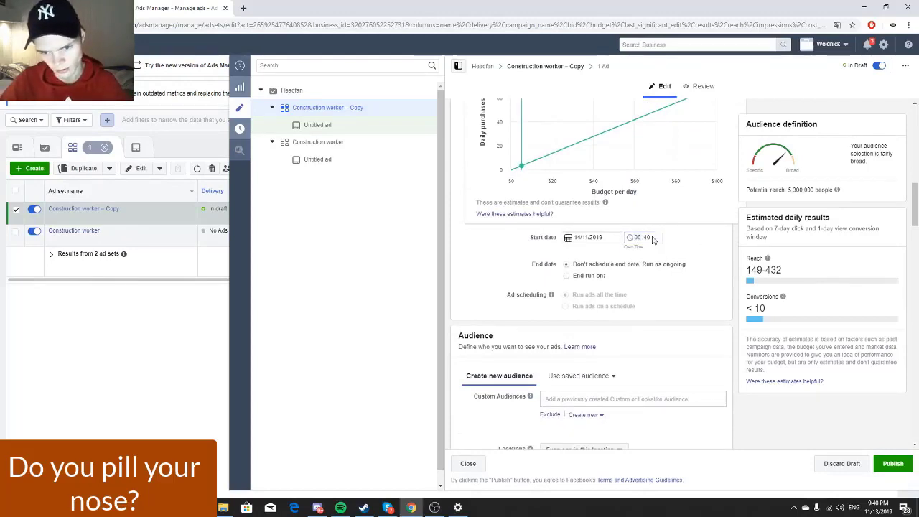
pyautogui.scroll(-6, 672, 258)
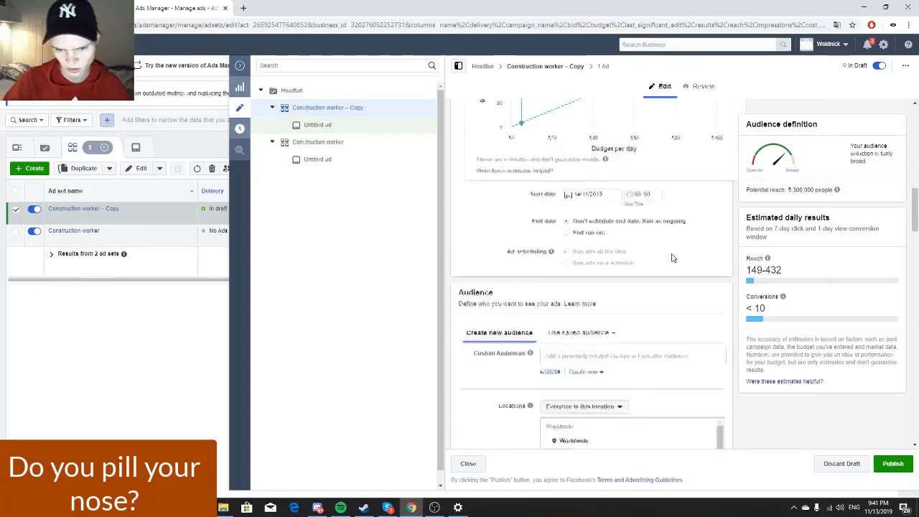
# Replace the Construction worker interest in the copied ad set's detailed targeting with the suggested Carpentry interest.
pyautogui.scroll(2, 603, 259)
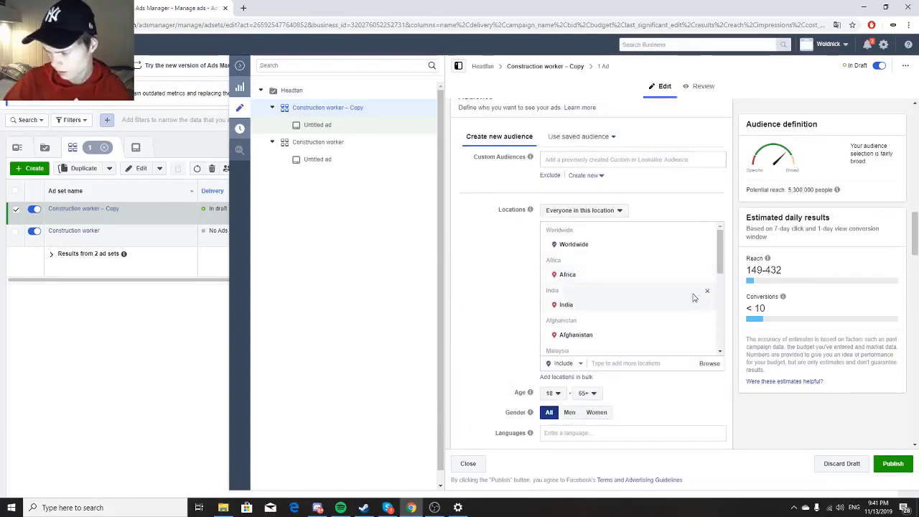
pyautogui.scroll(-1, 686, 294)
pyautogui.scroll(-1, 350, 244)
pyautogui.scroll(-5, 480, 257)
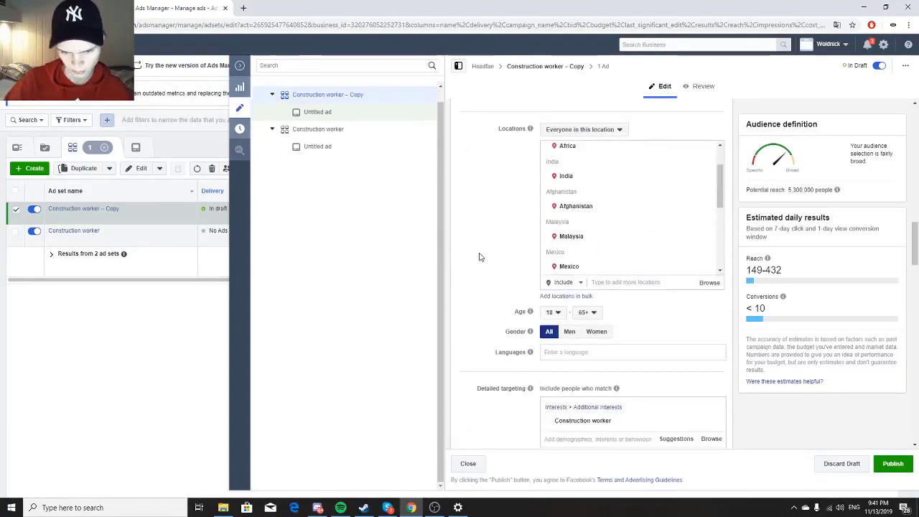
pyautogui.click(676, 280)
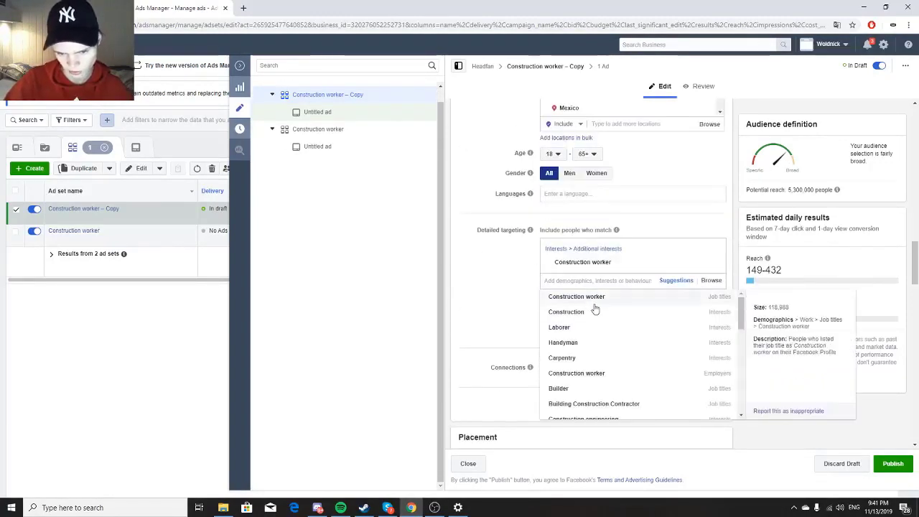
pyautogui.click(588, 330)
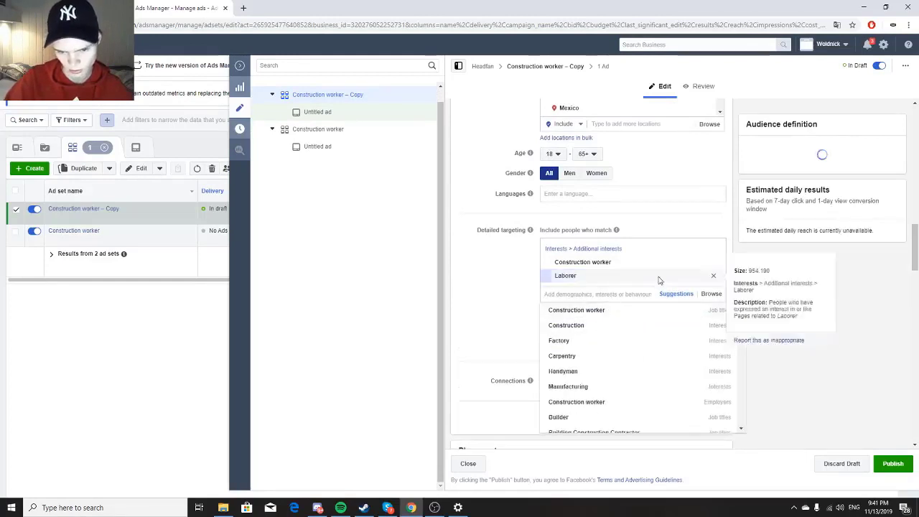
pyautogui.click(715, 277)
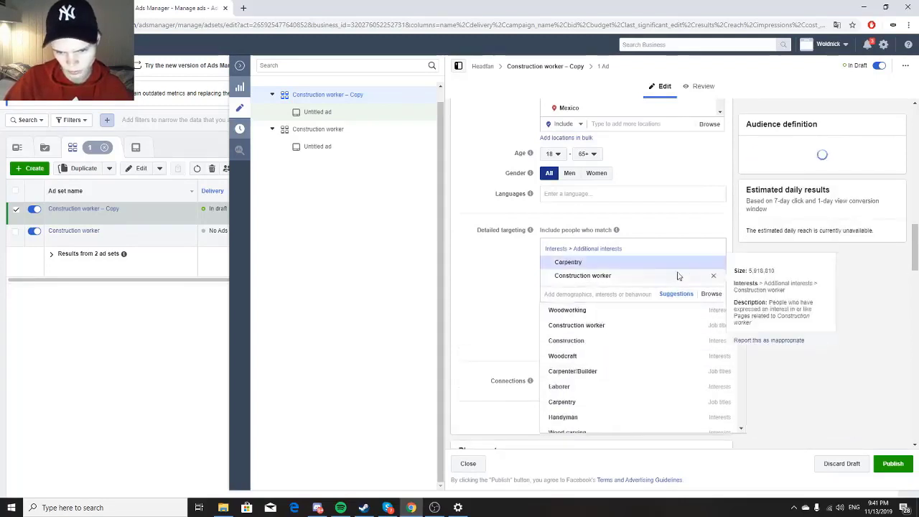
pyautogui.click(592, 359)
pyautogui.click(650, 275)
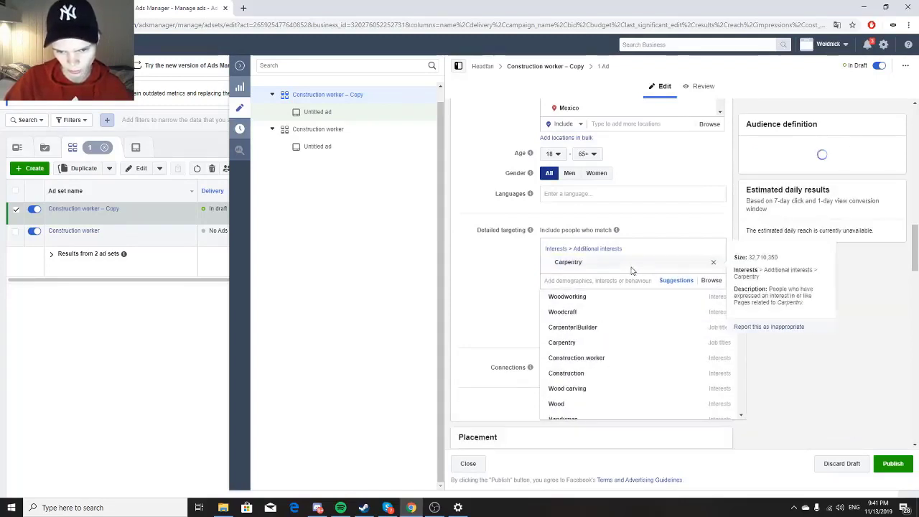
# Rename the copied ad set as Carpentry and publish it with its ad.
pyautogui.scroll(-10, 468, 242)
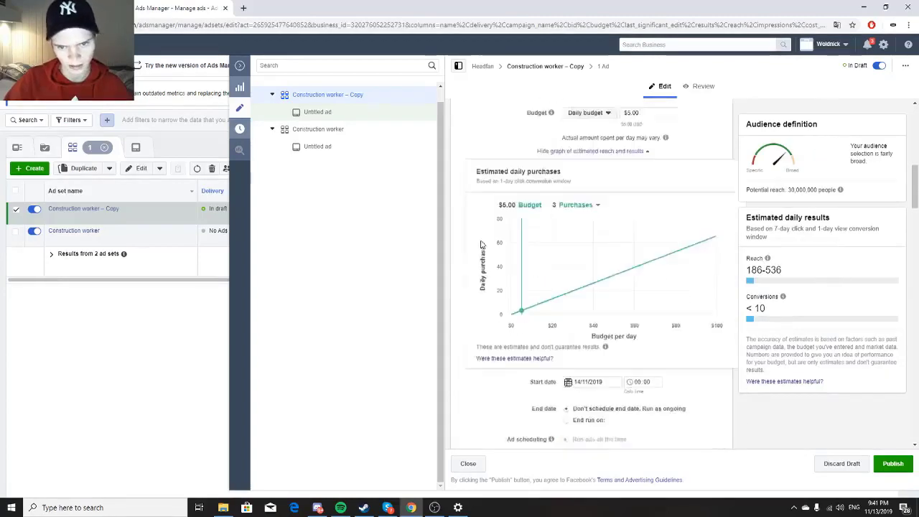
pyautogui.scroll(1, 578, 137)
pyautogui.tripleClick(579, 137)
pyautogui.write('Carpentry')
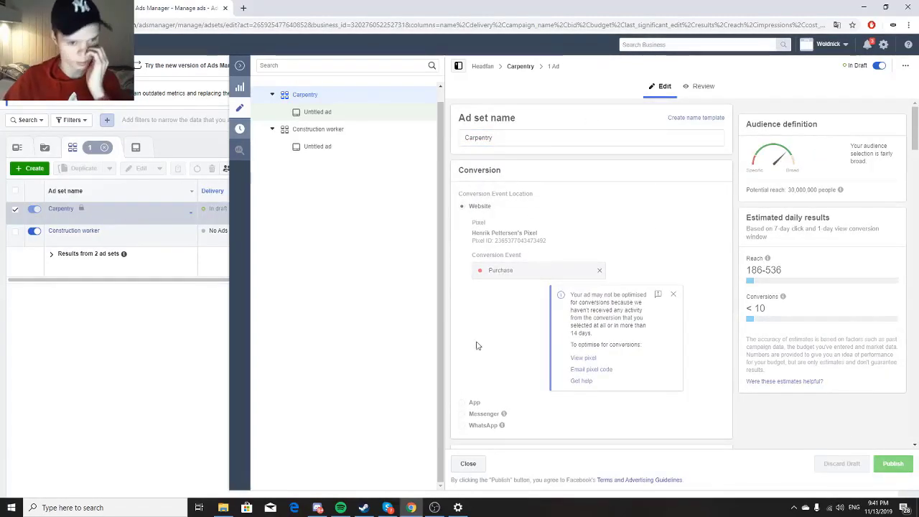
pyautogui.scroll(-4, 484, 272)
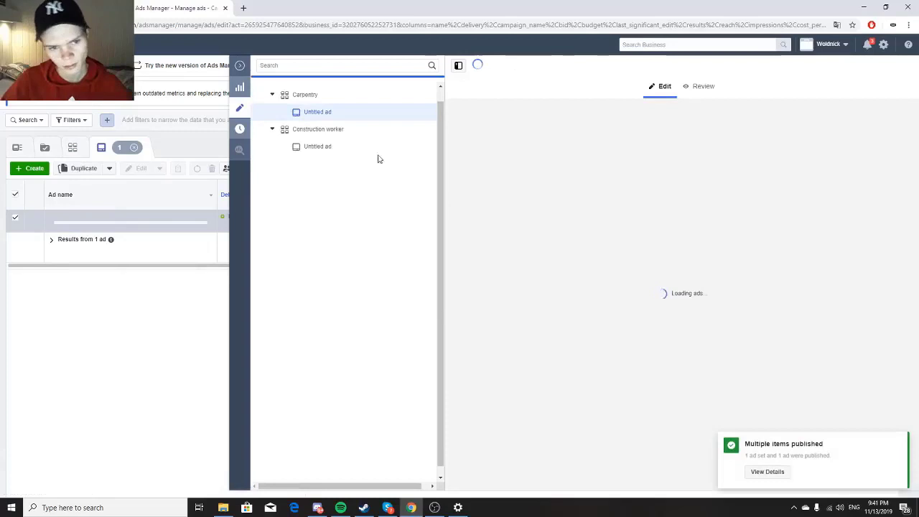
# Return to the campaign's ad sets and make another single copy of Construction worker in the original campaign.
pyautogui.click(240, 66)
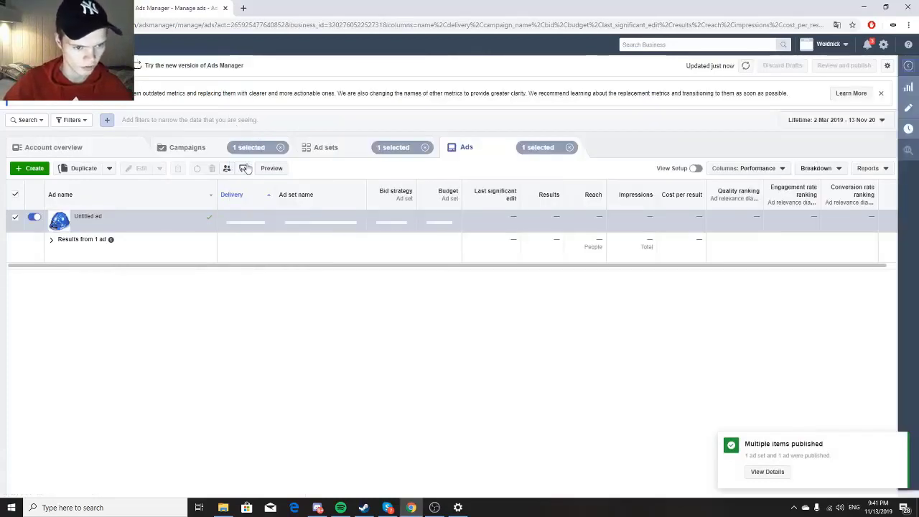
pyautogui.click(328, 147)
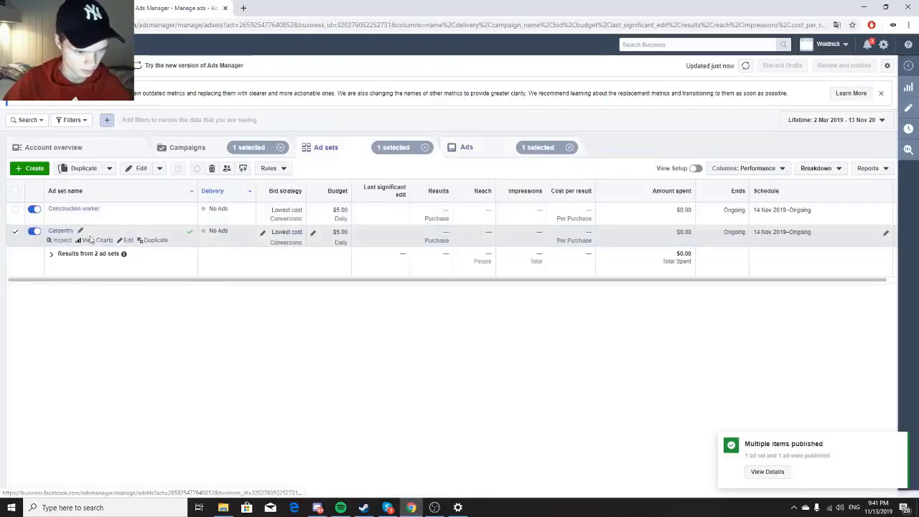
pyautogui.click(14, 232)
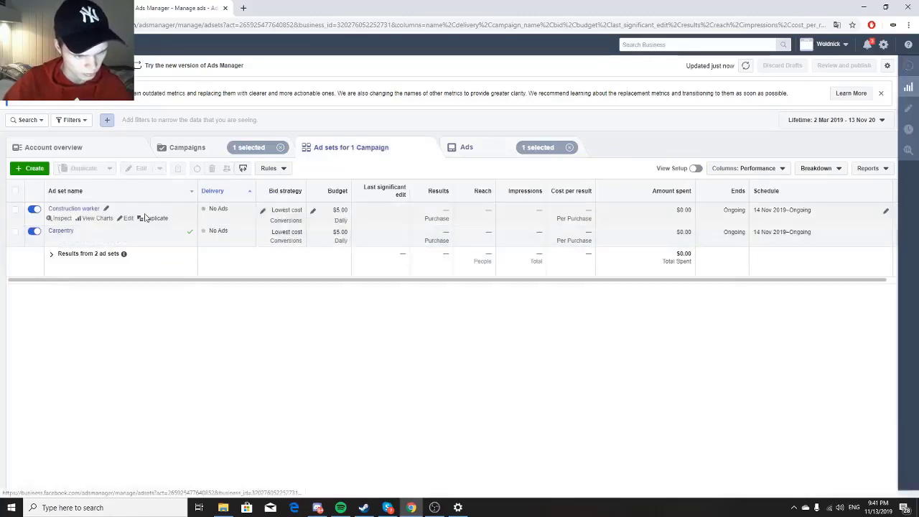
pyautogui.click(155, 219)
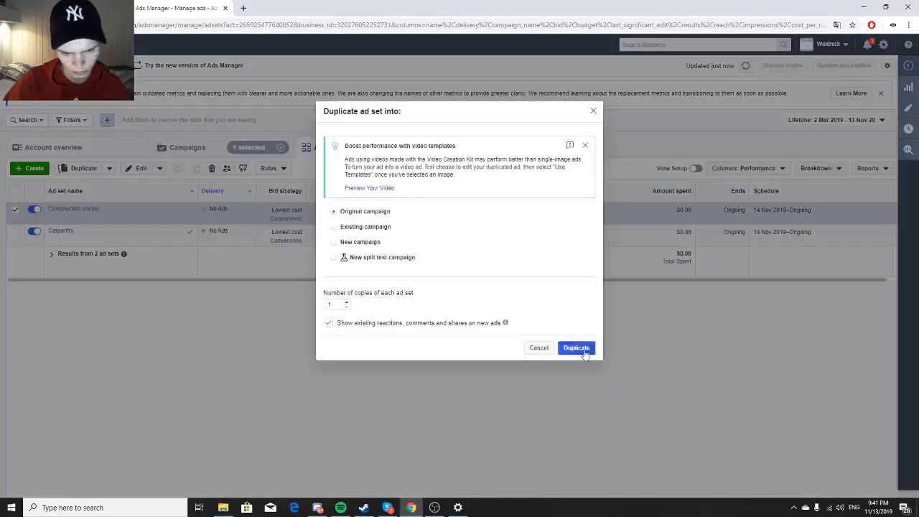
pyautogui.click(576, 349)
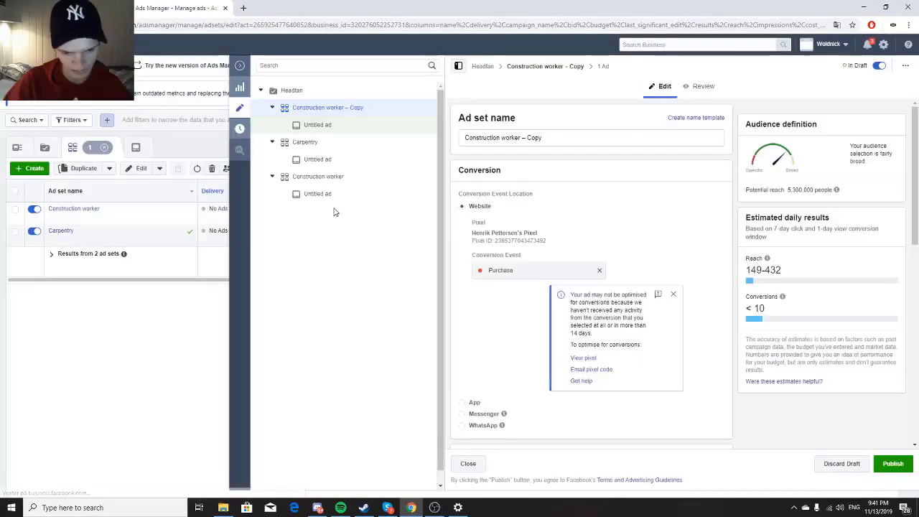
# Replace the Construction worker interest in the new copy's detailed targeting with the suggested Handyman interest.
pyautogui.scroll(-2, 603, 280)
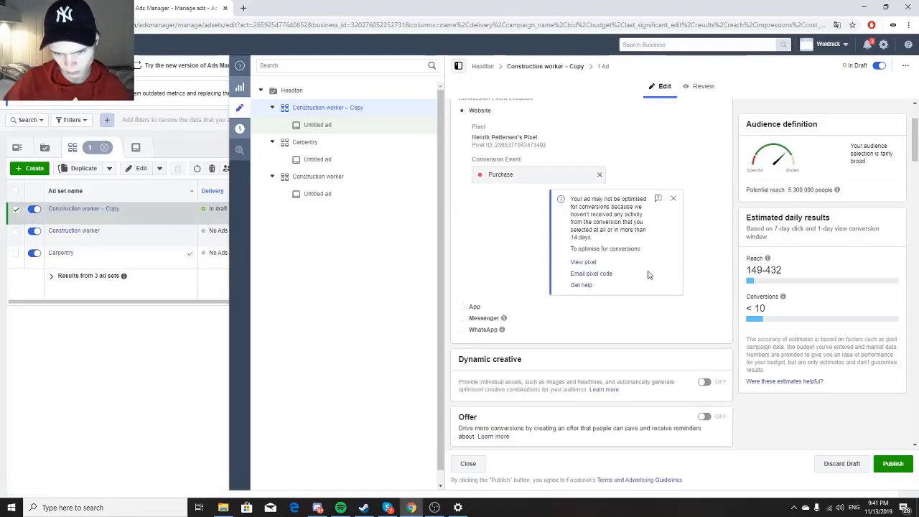
pyautogui.click(674, 199)
pyautogui.scroll(-2, 727, 225)
pyautogui.scroll(-6, 645, 256)
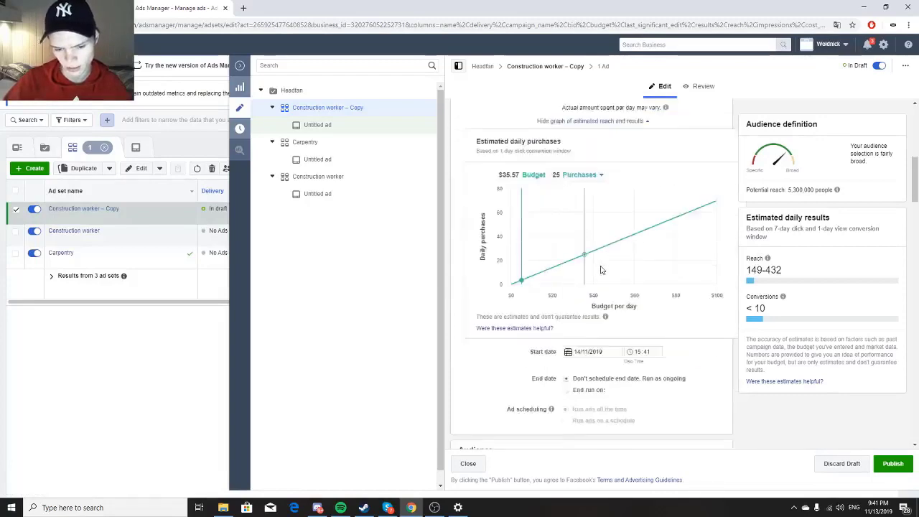
pyautogui.scroll(5, 488, 237)
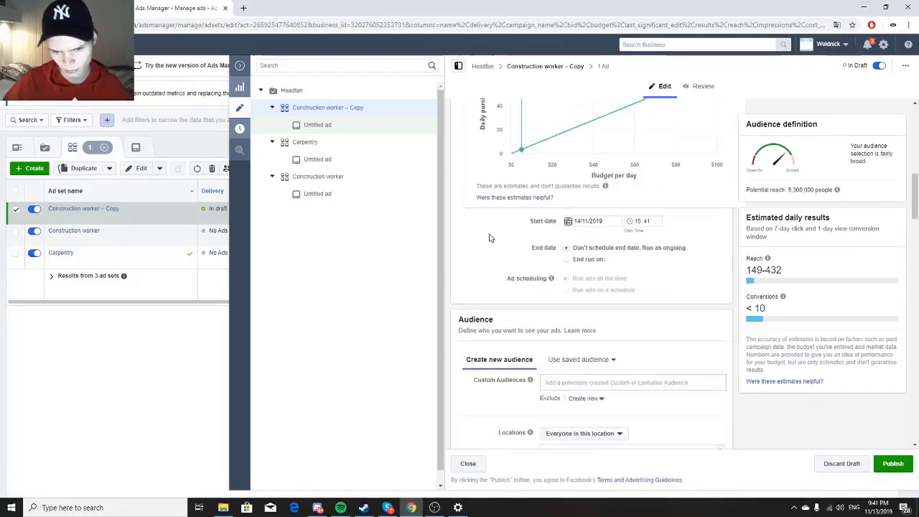
pyautogui.scroll(-8, 490, 237)
pyautogui.scroll(-3, 495, 244)
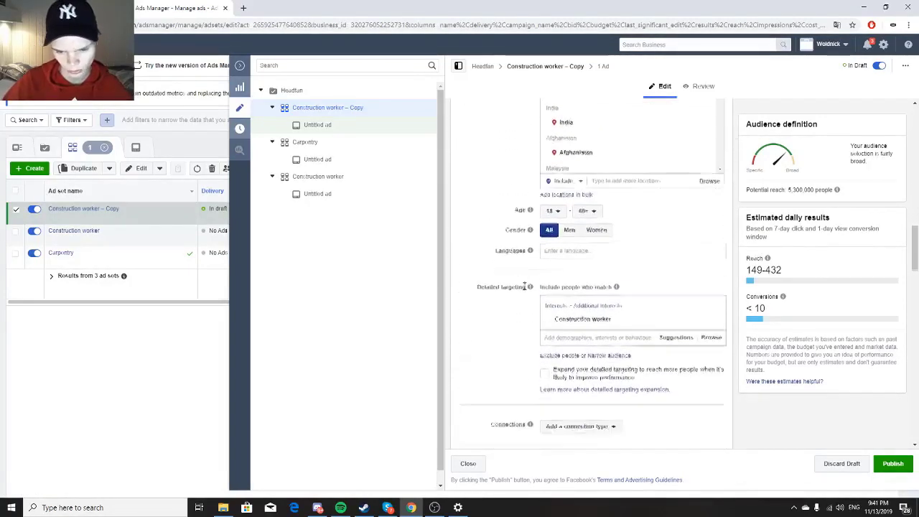
pyautogui.click(676, 264)
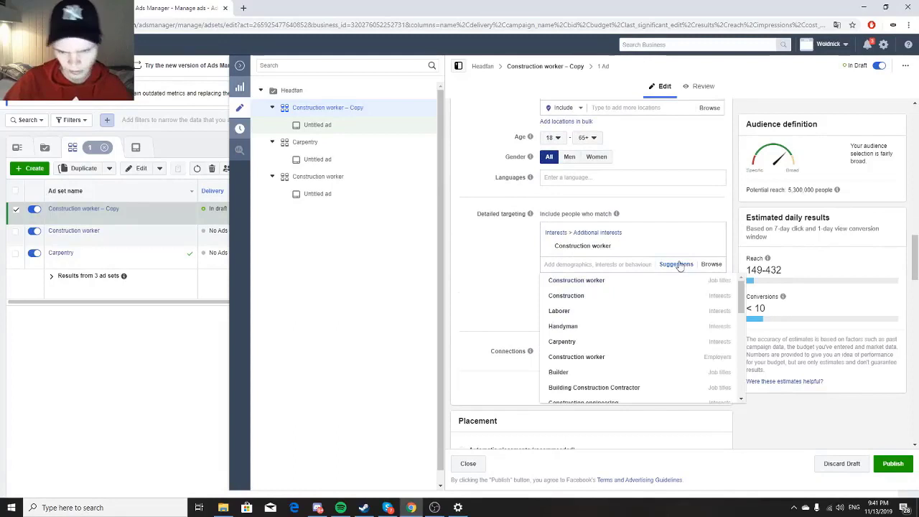
pyautogui.click(585, 326)
pyautogui.click(713, 246)
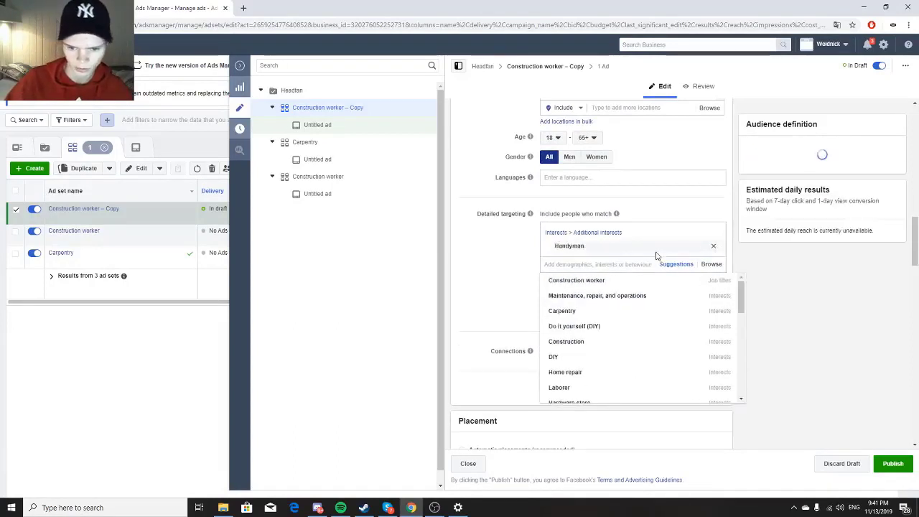
# Rename the copied ad set as Handyman, reusing the interest's name, and publish it with its ad.
pyautogui.moveTo(585, 246); pyautogui.dragTo(555, 249)
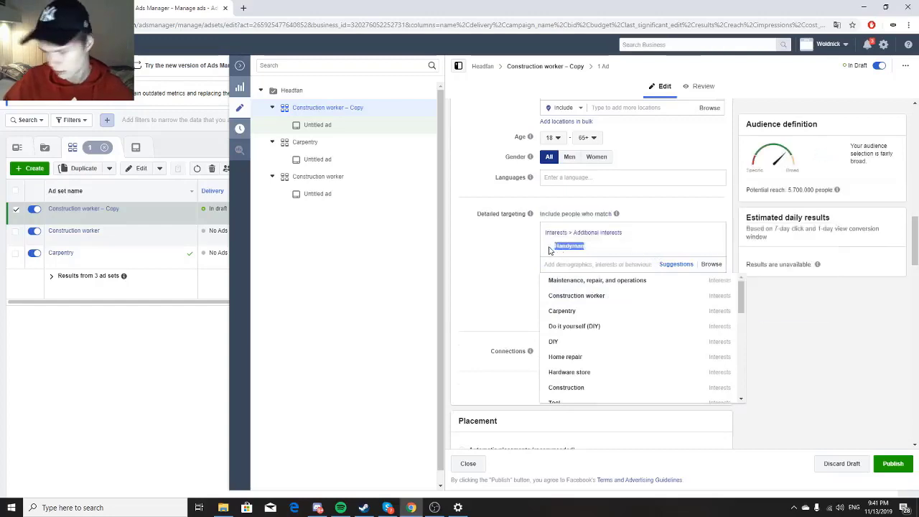
pyautogui.click(500, 243)
pyautogui.scroll(10, 501, 244)
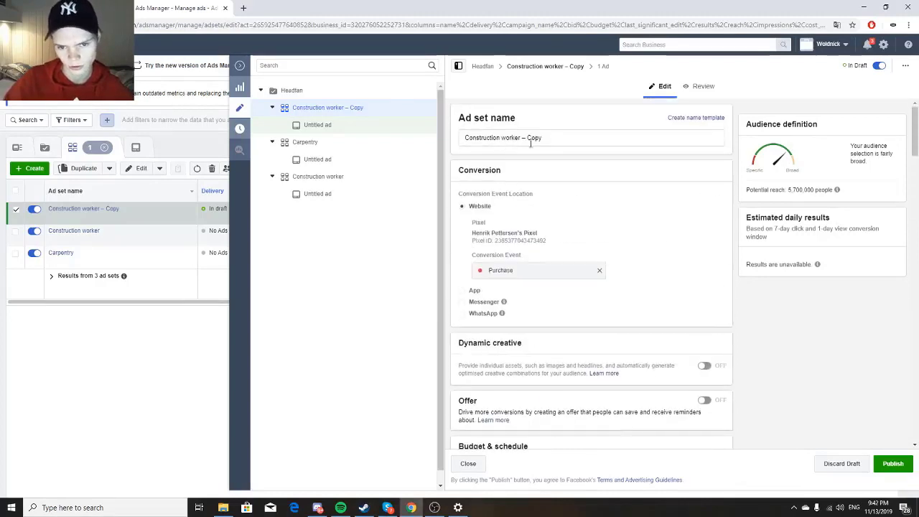
pyautogui.click(533, 141)
pyautogui.hotkey('ctrl', 'a')
pyautogui.hotkey('ctrl', 'v')
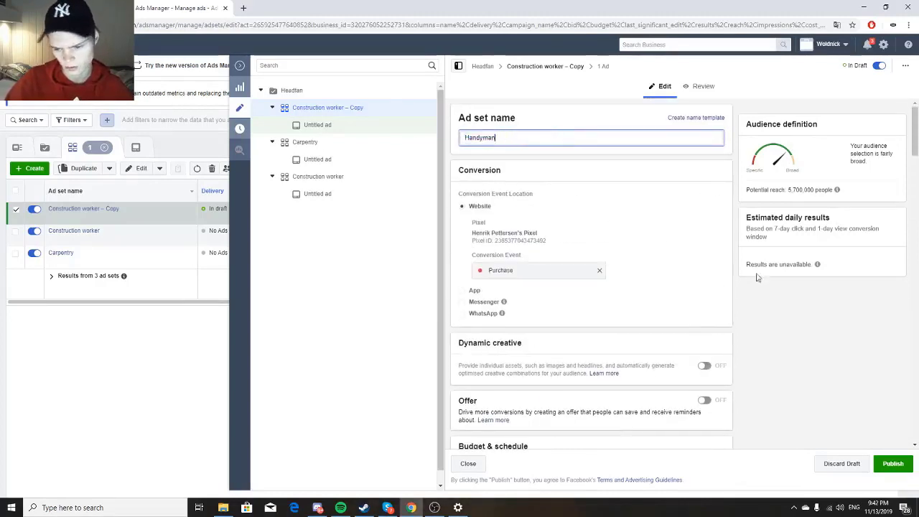
pyautogui.click(892, 464)
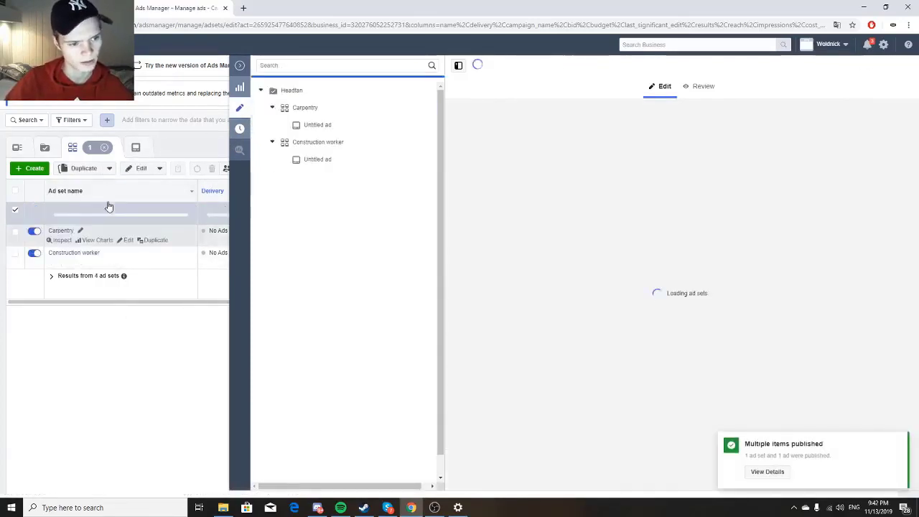
# Return to the campaign's ad sets and make a single copy of Carpentry in the original campaign.
pyautogui.click(239, 66)
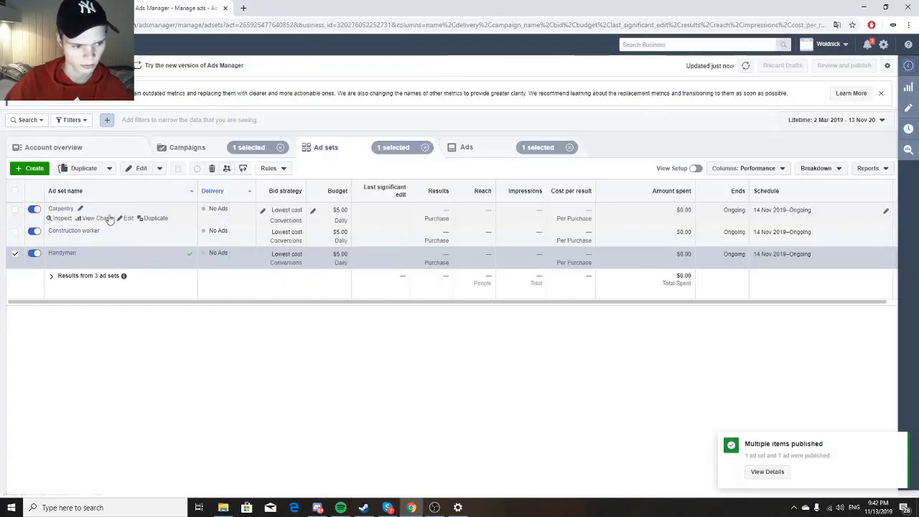
pyautogui.click(153, 217)
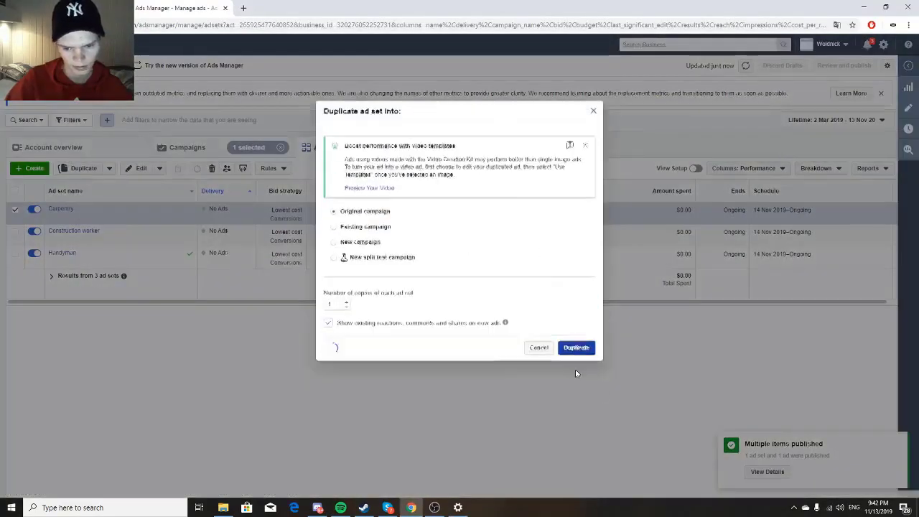
pyautogui.click(576, 369)
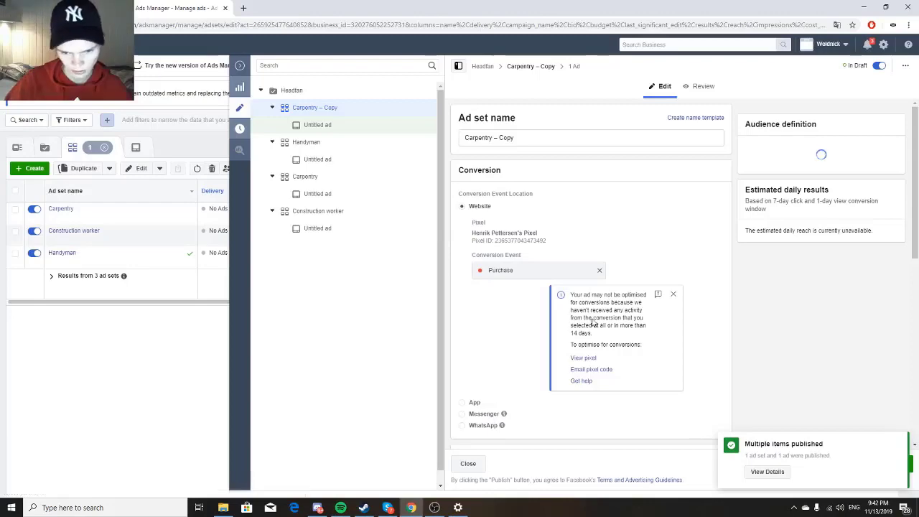
# Replace the Carpentry interest in the new copy's detailed targeting with the Hard hat interest.
pyautogui.scroll(-15, 688, 320)
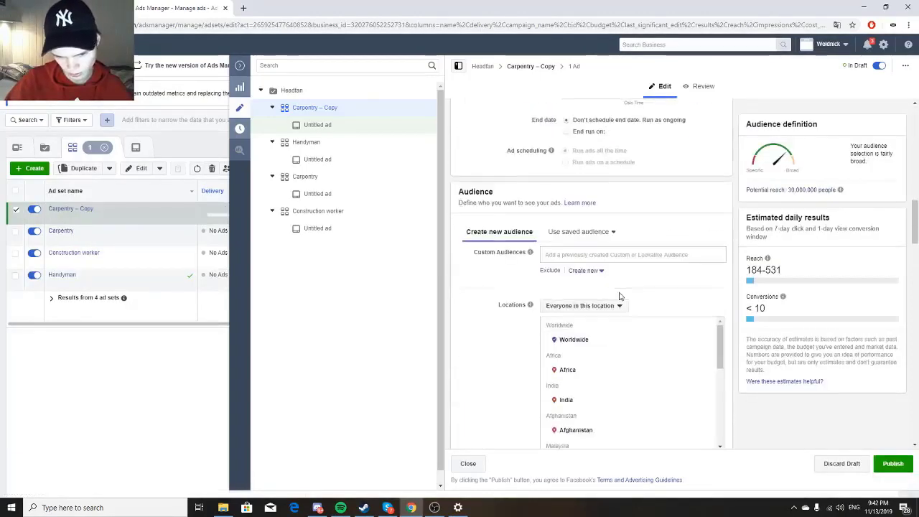
pyautogui.scroll(1, 671, 262)
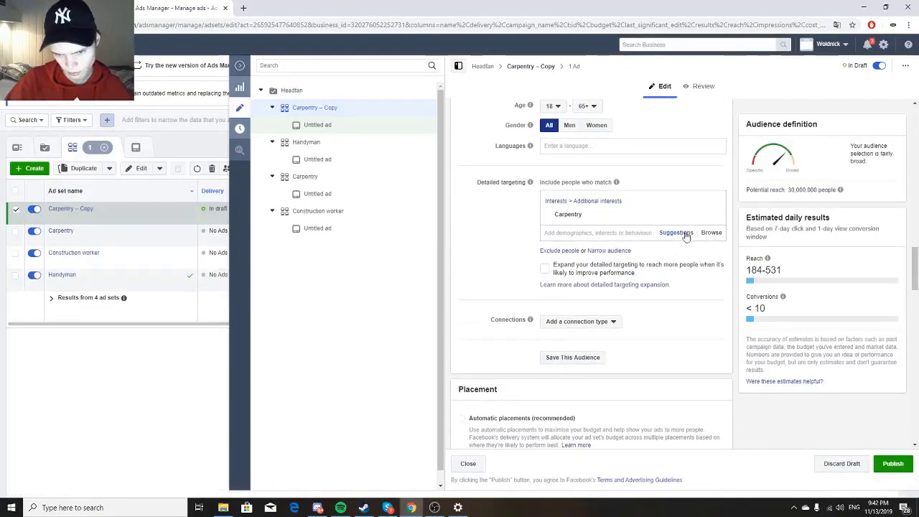
pyautogui.click(678, 233)
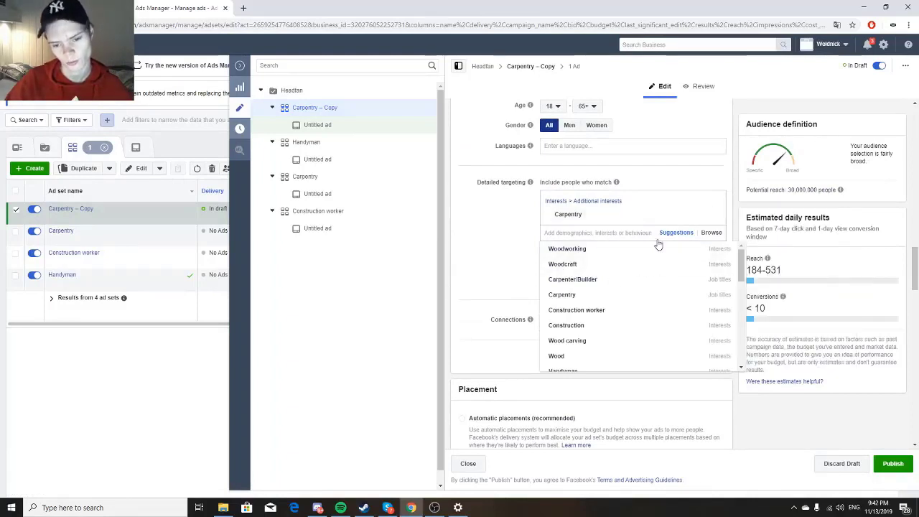
pyautogui.click(712, 218)
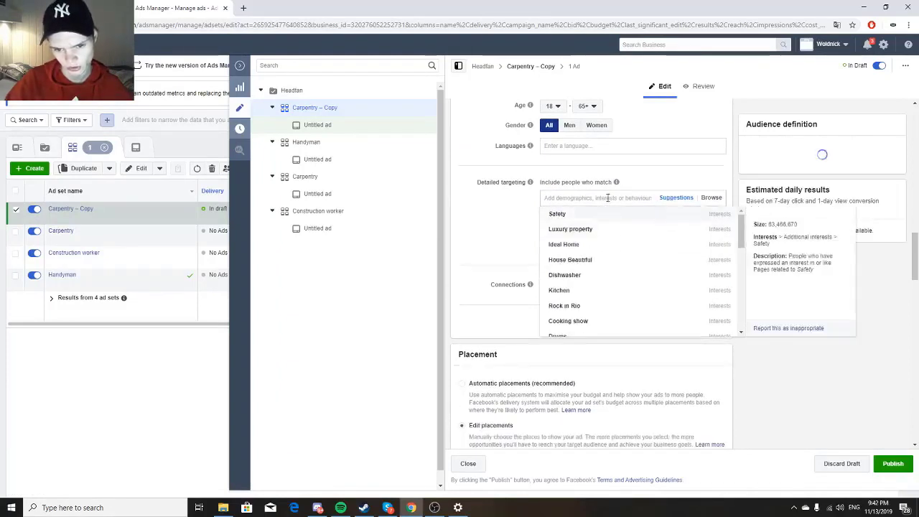
pyautogui.click(609, 197)
pyautogui.write('hard')
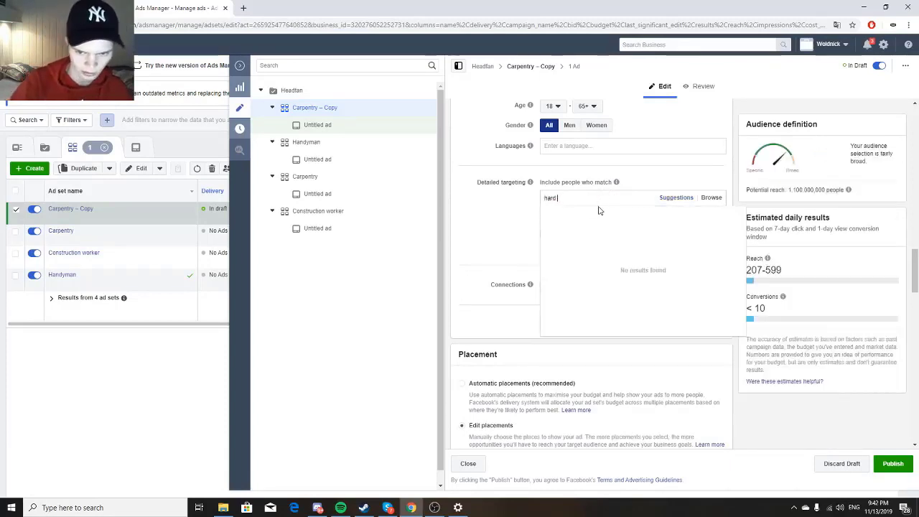
pyautogui.write(' ha')
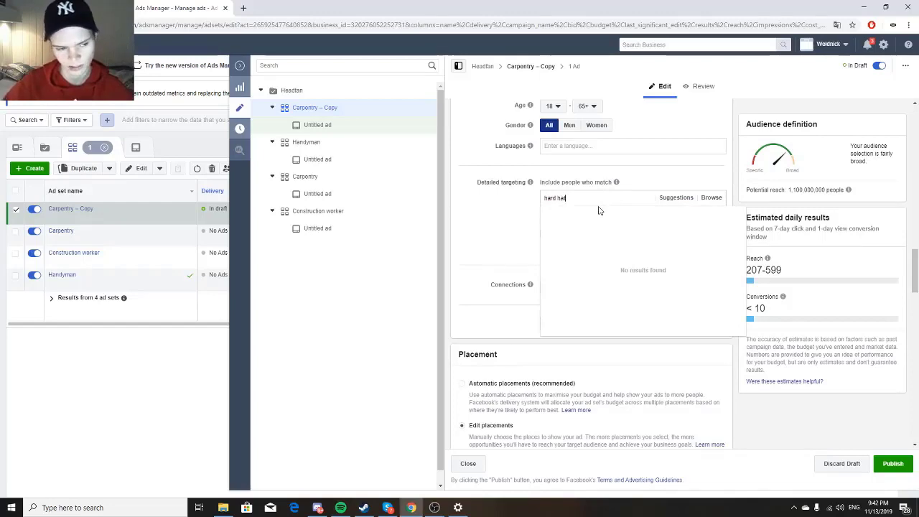
pyautogui.write('t')
pyautogui.click(599, 216)
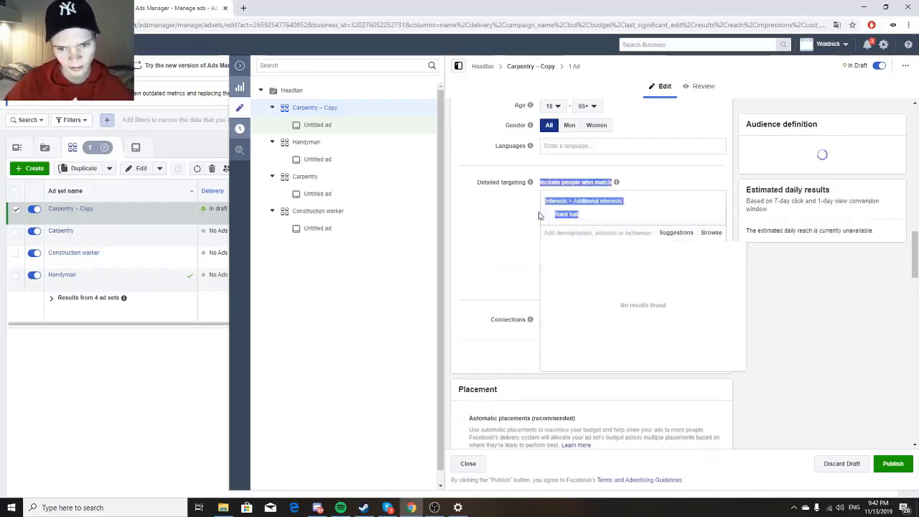
# Try to rename the copied ad set as Hard hat, and publish it with its ad.
pyautogui.scroll(15, 495, 215)
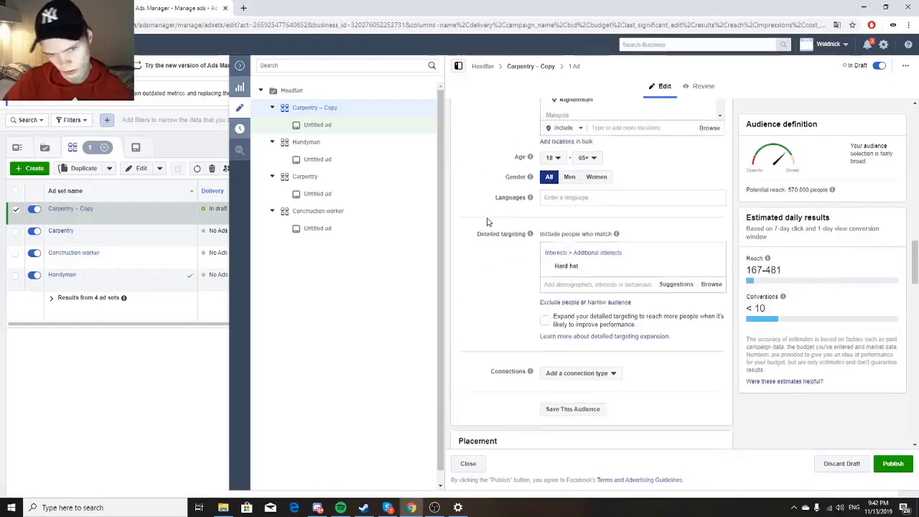
pyautogui.doubleClick(537, 136)
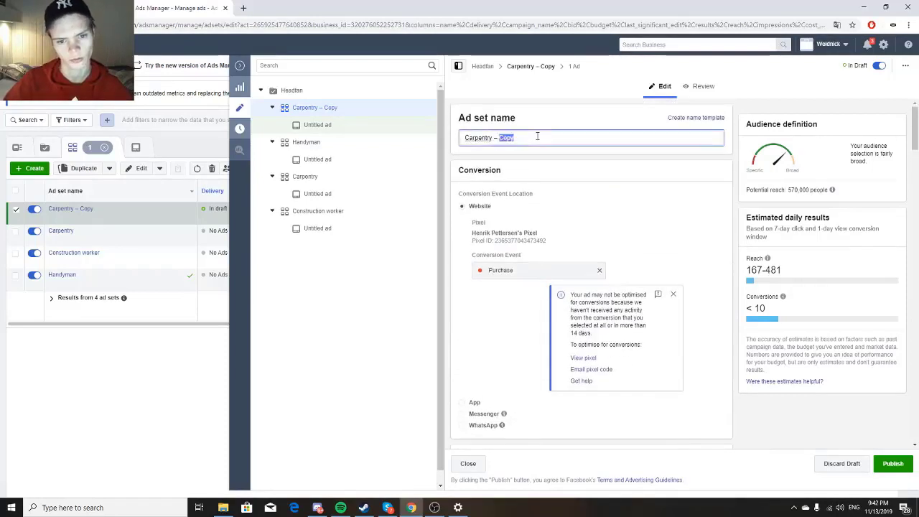
pyautogui.write('Hard hat')
pyautogui.click(905, 468)
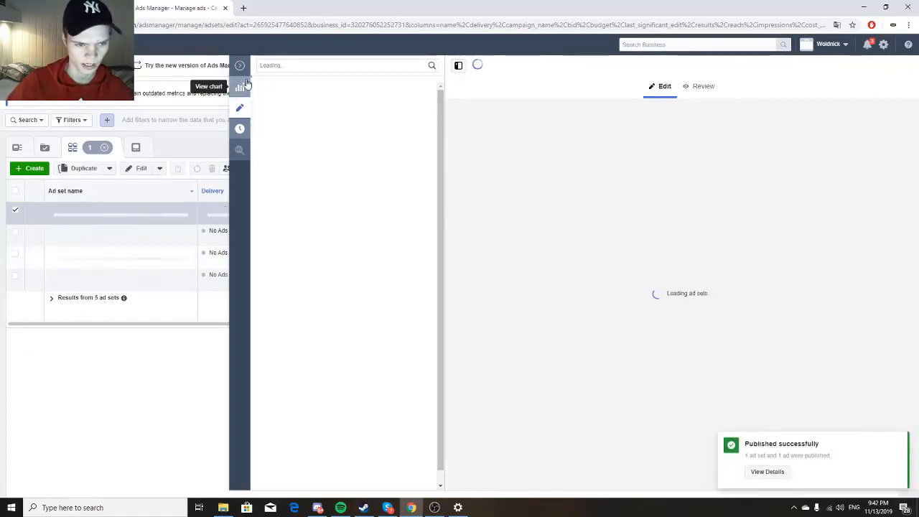
# Return to the campaigns list and clear the Headfan campaign's selection.
pyautogui.click(240, 66)
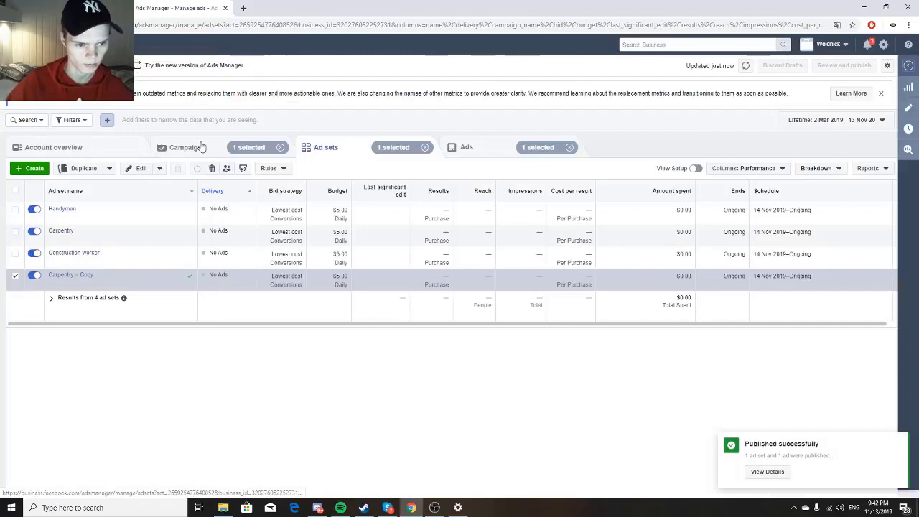
pyautogui.click(189, 147)
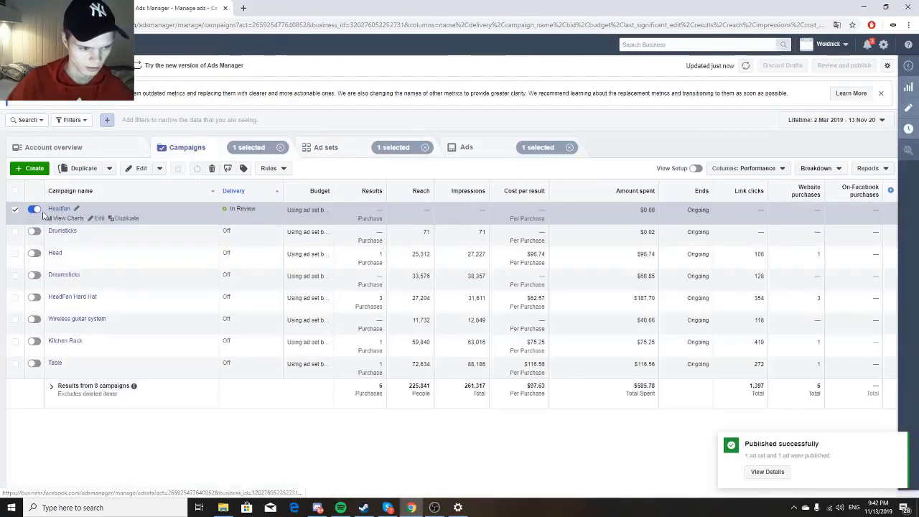
pyautogui.click(15, 211)
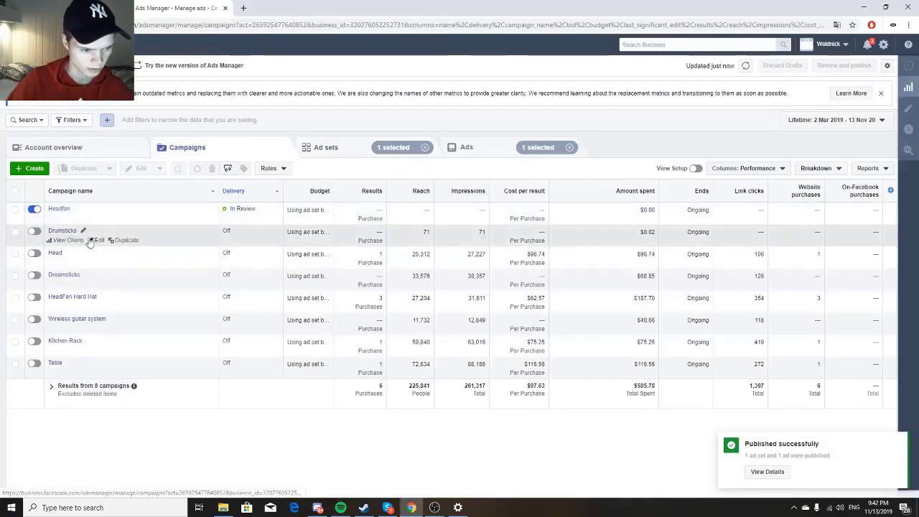
# Switch the Drumsticks campaign on and back off, leaving it unselected.
pyautogui.click(33, 231)
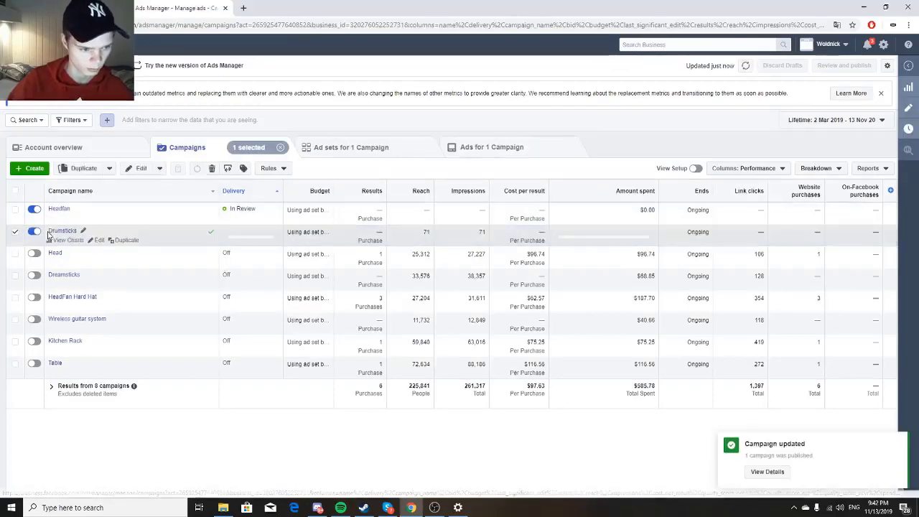
pyautogui.click(16, 232)
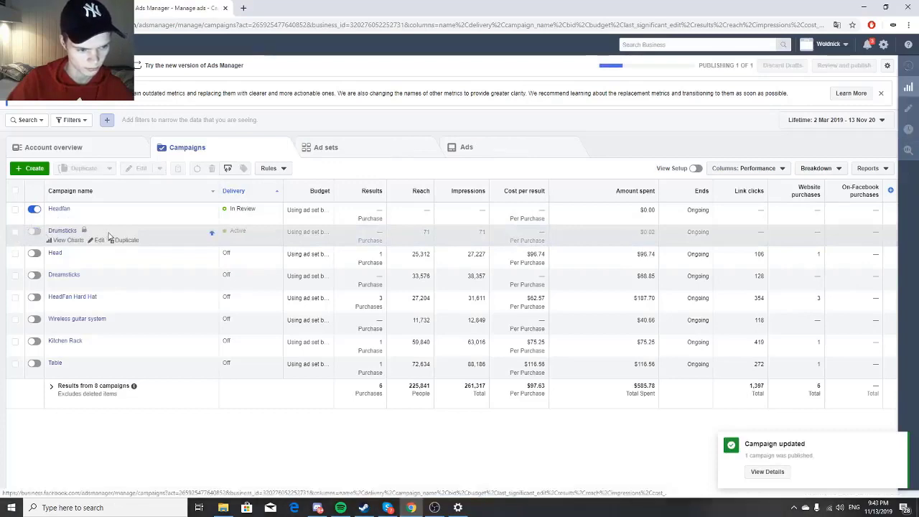
# Open the Dreamsticks campaign's ad sets and examine the amount spent on each interest.
pyautogui.click(63, 232)
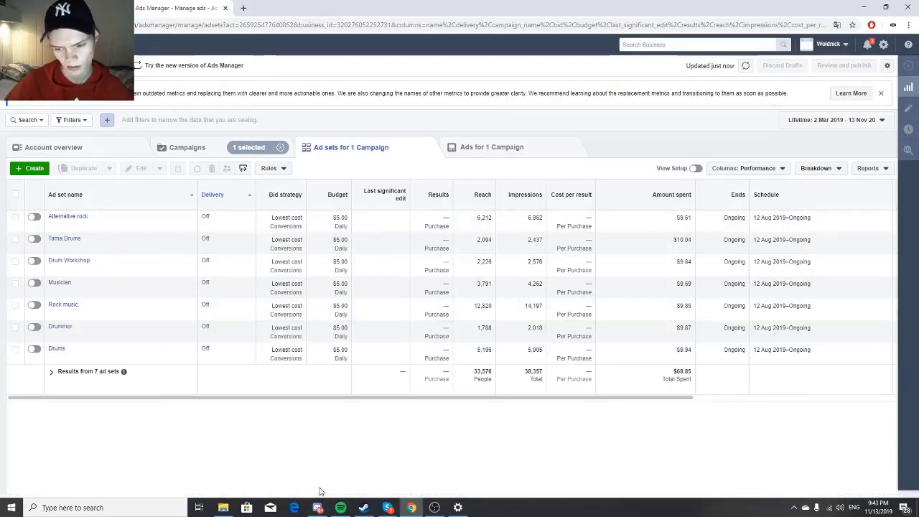
pyautogui.moveTo(672, 218); pyautogui.dragTo(702, 231)
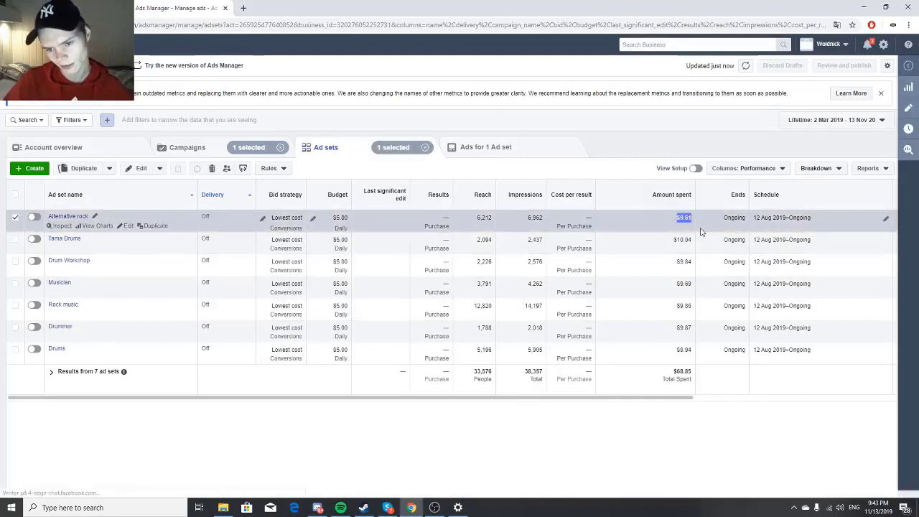
pyautogui.click(657, 148)
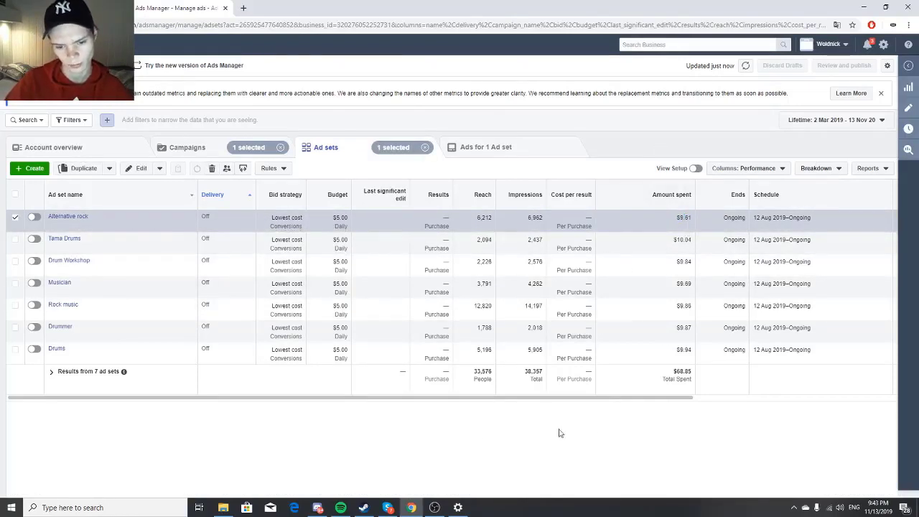
pyautogui.click(13, 218)
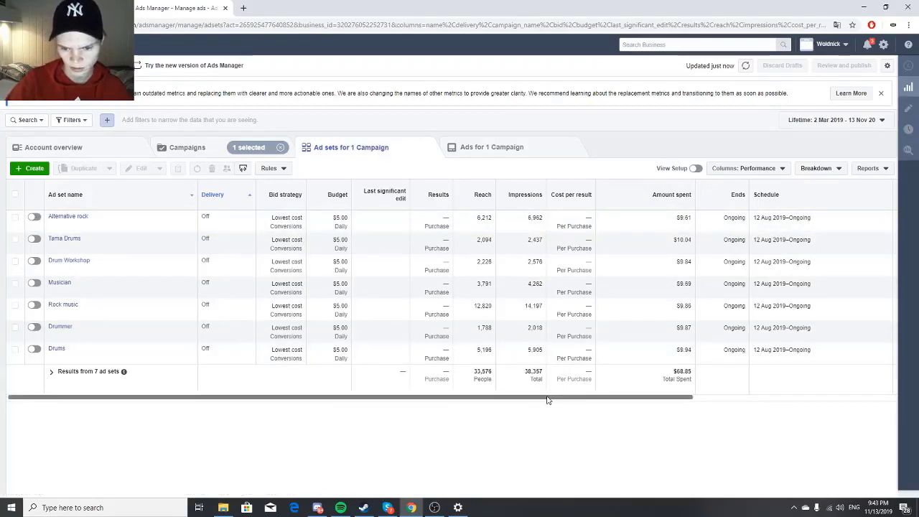
pyautogui.moveTo(548, 400); pyautogui.dragTo(351, 275)
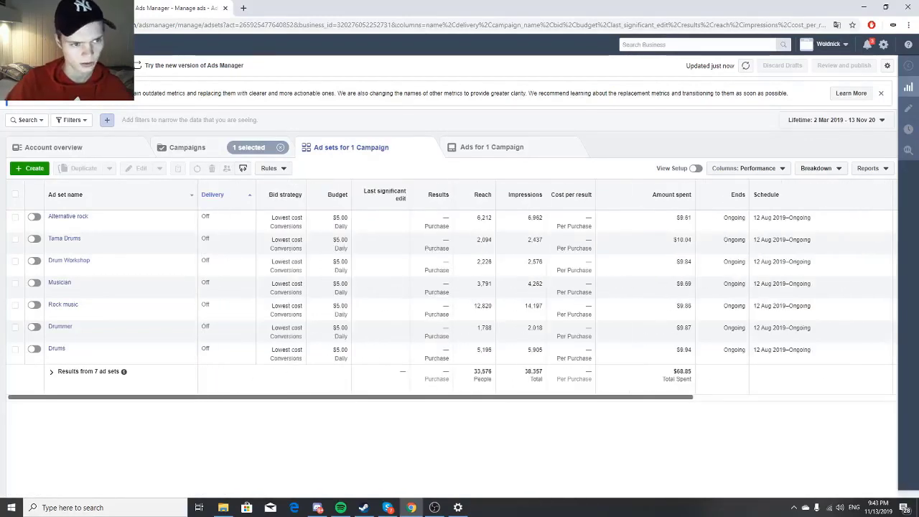
pyautogui.click(79, 8)
pyautogui.click(160, 4)
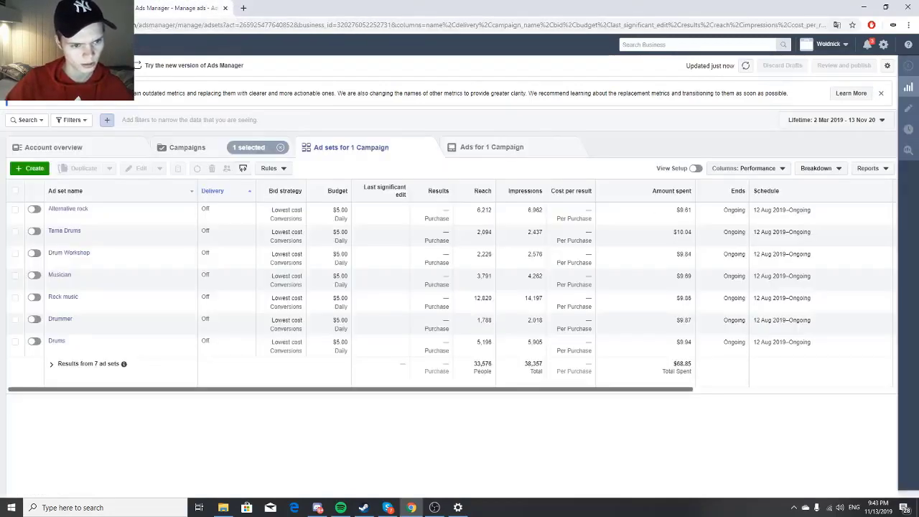
# Return to the campaigns list, clear the Dreamsticks selection, and open the HeadFan Hard Hat campaign's ad sets.
pyautogui.click(186, 148)
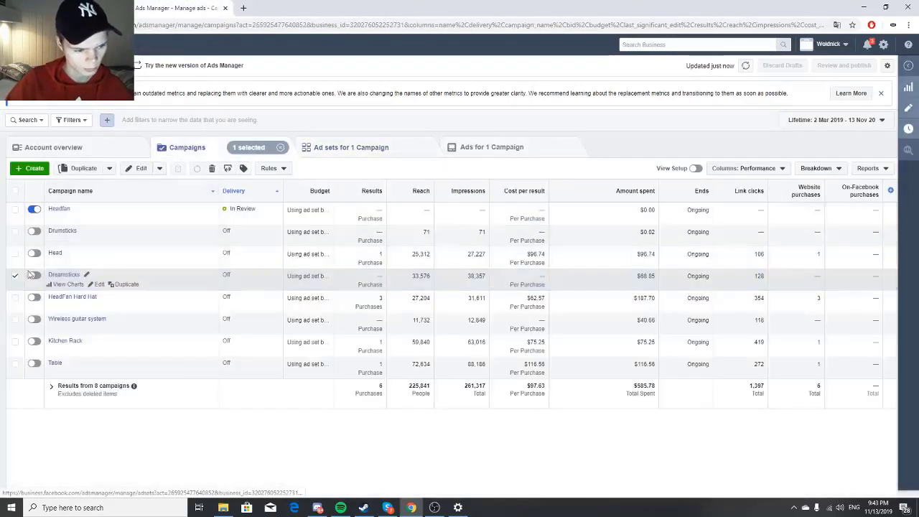
pyautogui.click(14, 278)
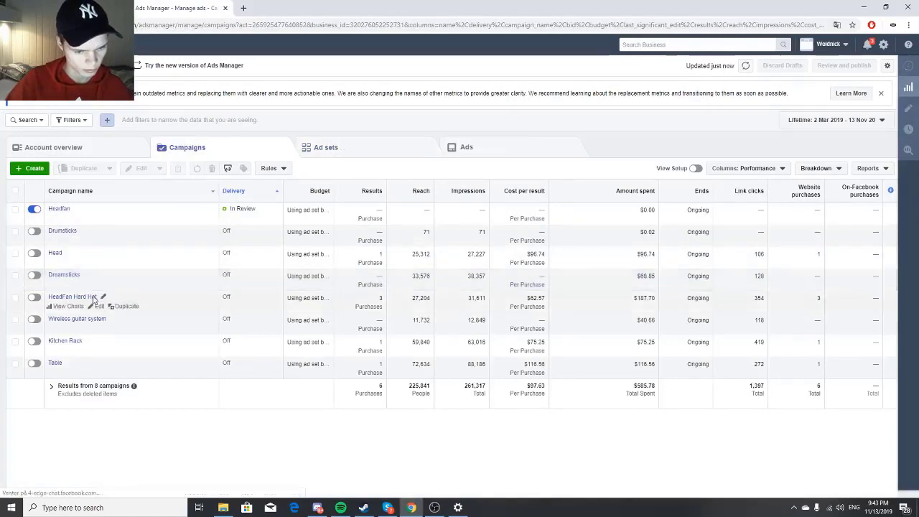
pyautogui.click(257, 307)
pyautogui.click(338, 147)
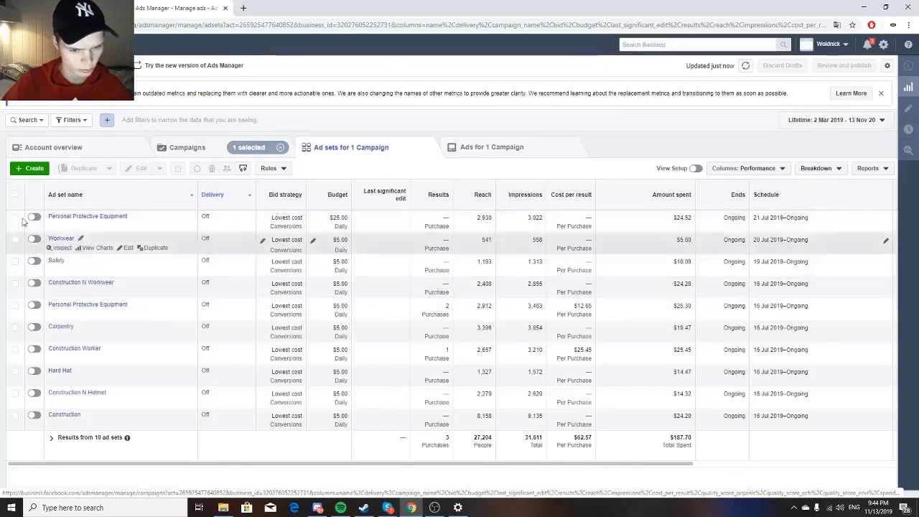
# Select the Personal Protective Equipment ad set with two purchases and break the ad set data down by Age and Gender.
pyautogui.click(15, 283)
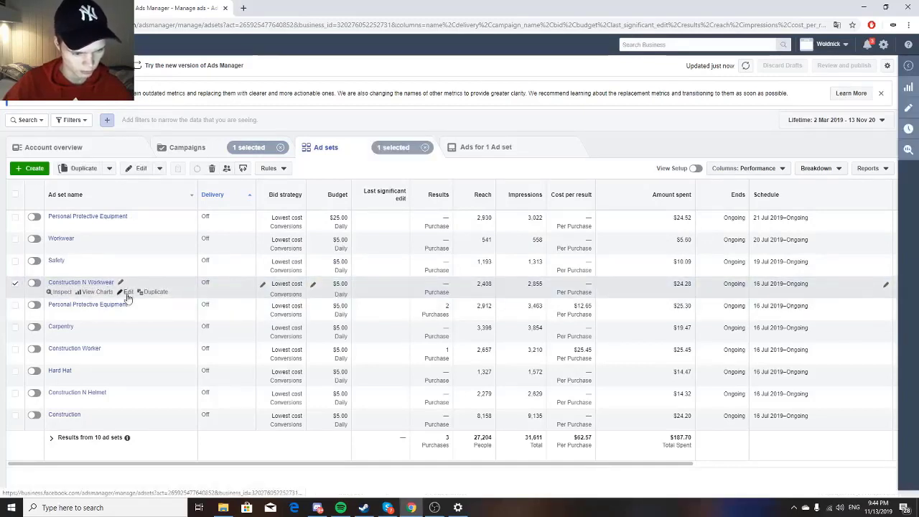
pyautogui.click(16, 283)
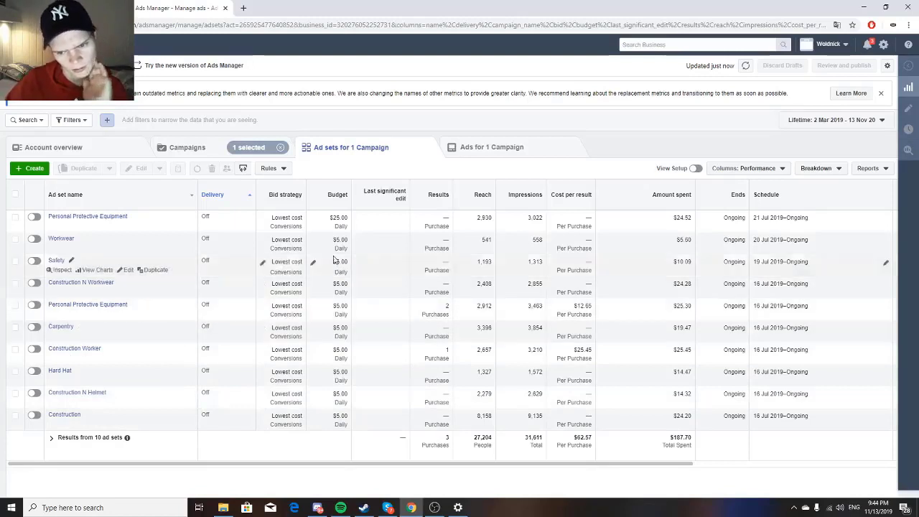
pyautogui.click(413, 308)
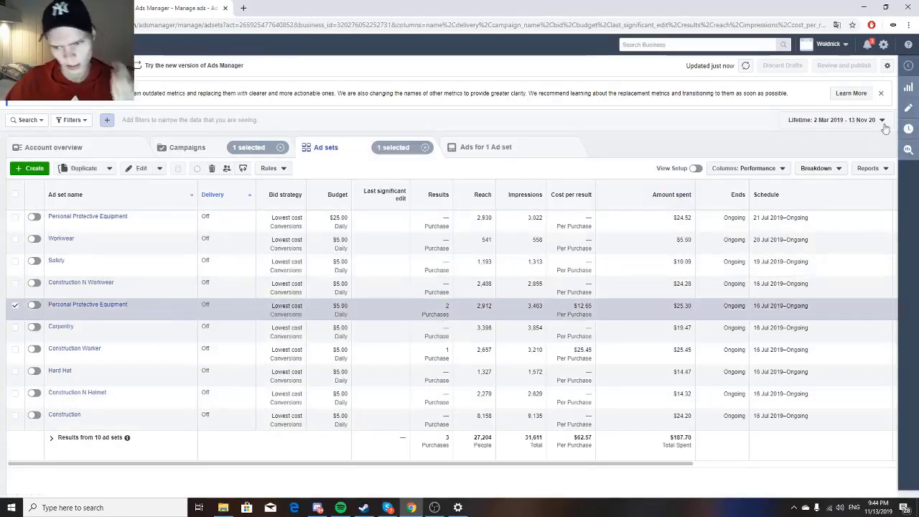
pyautogui.click(822, 168)
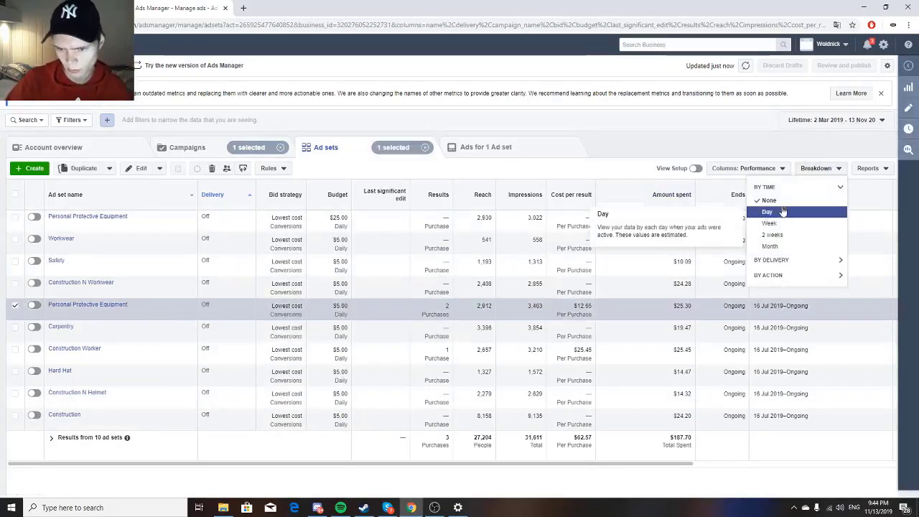
pyautogui.click(785, 260)
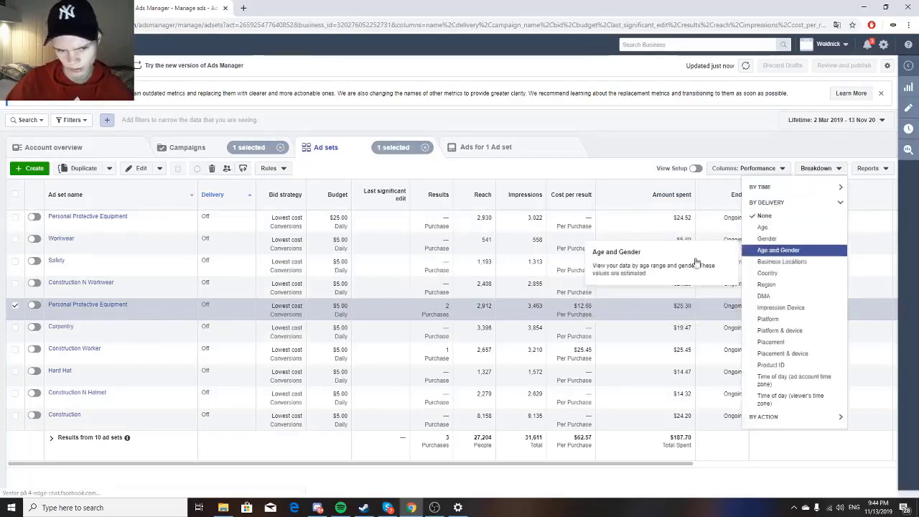
pyautogui.click(778, 250)
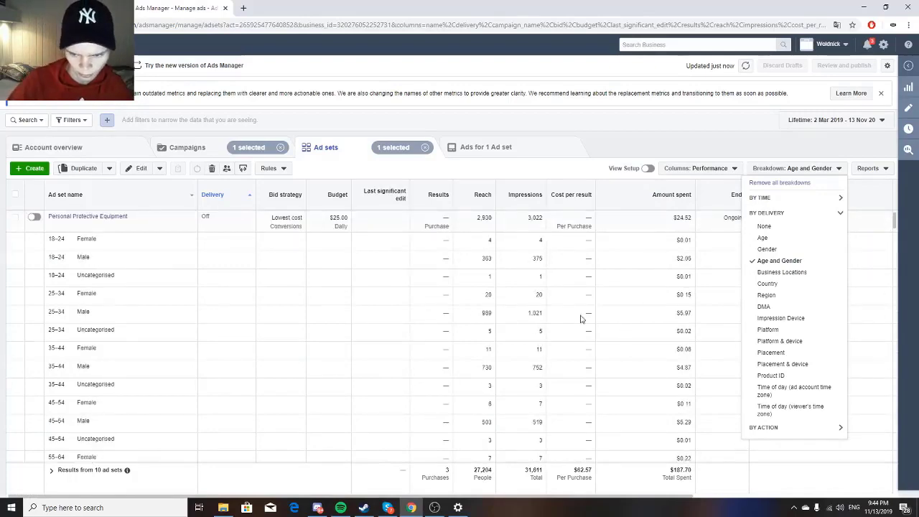
# Examine spend, link clicks, purchases and ROAS by age and gender, especially for the Personal Protective Equipment and Construction Worker ad sets.
pyautogui.scroll(-5, 503, 327)
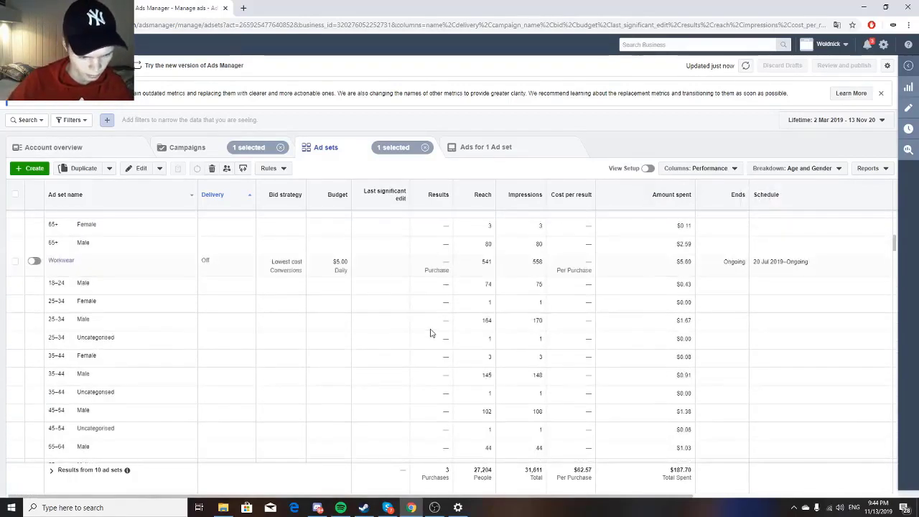
pyautogui.scroll(5, 431, 332)
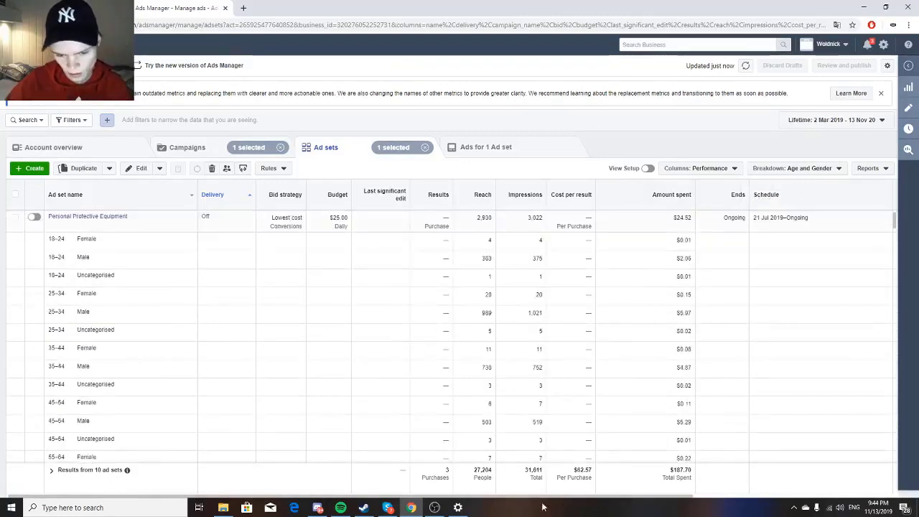
pyautogui.moveTo(543, 497); pyautogui.dragTo(715, 490)
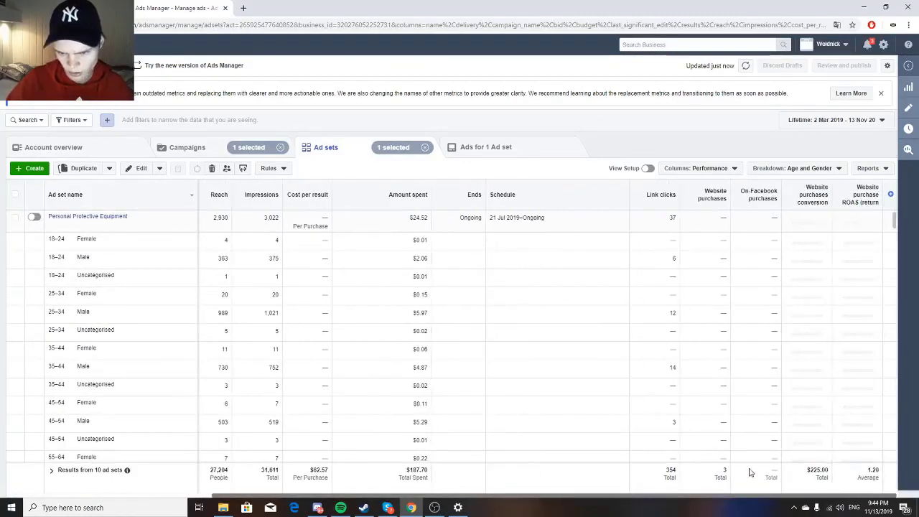
pyautogui.scroll(-5, 644, 350)
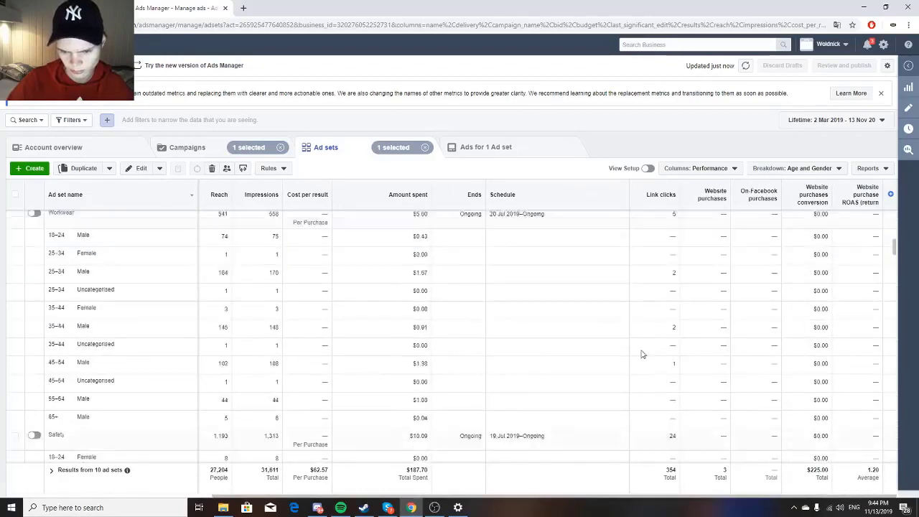
pyautogui.scroll(-5, 580, 280)
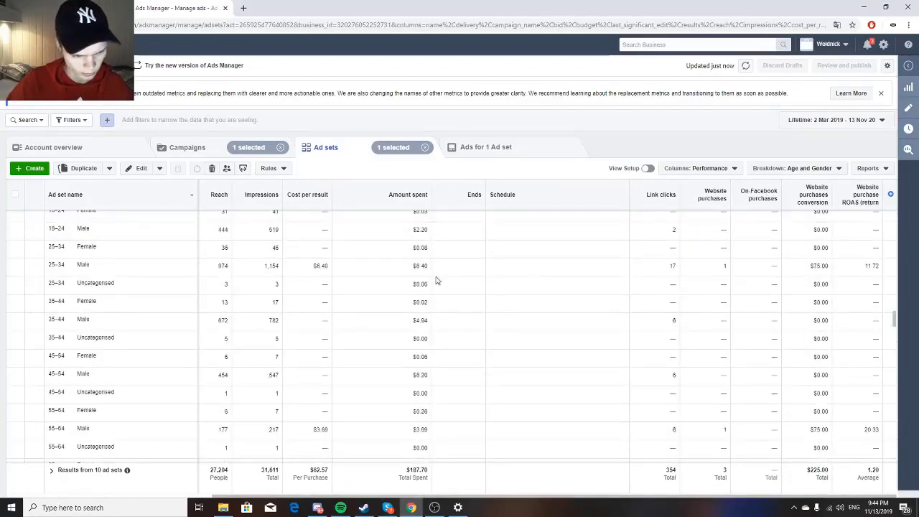
pyautogui.scroll(1, 438, 280)
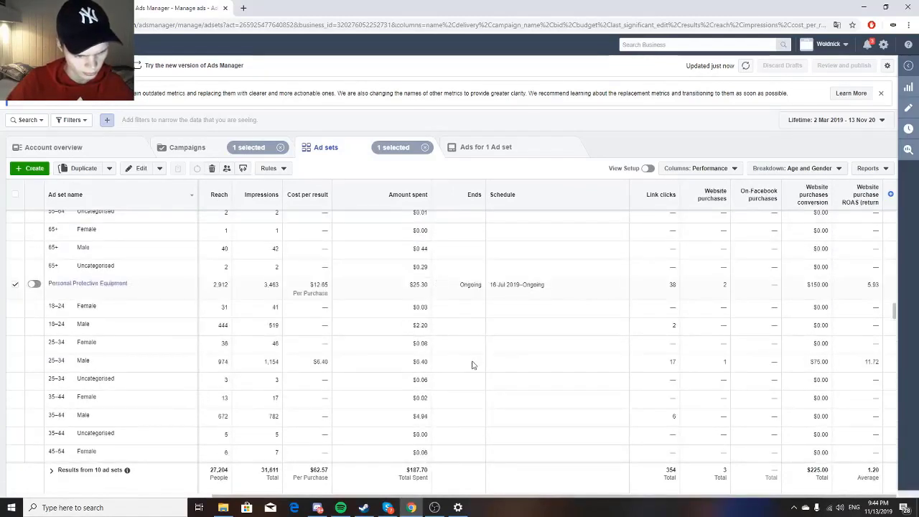
pyautogui.scroll(-4, 473, 365)
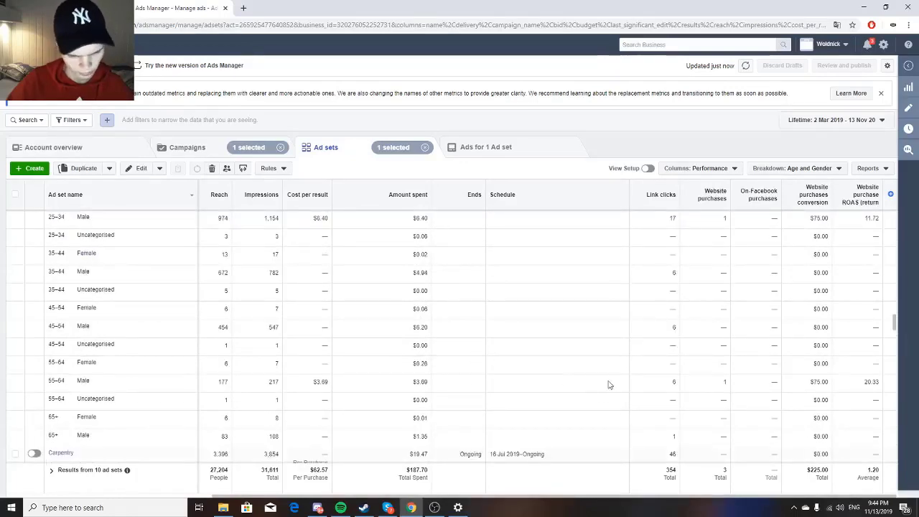
pyautogui.scroll(-10, 590, 375)
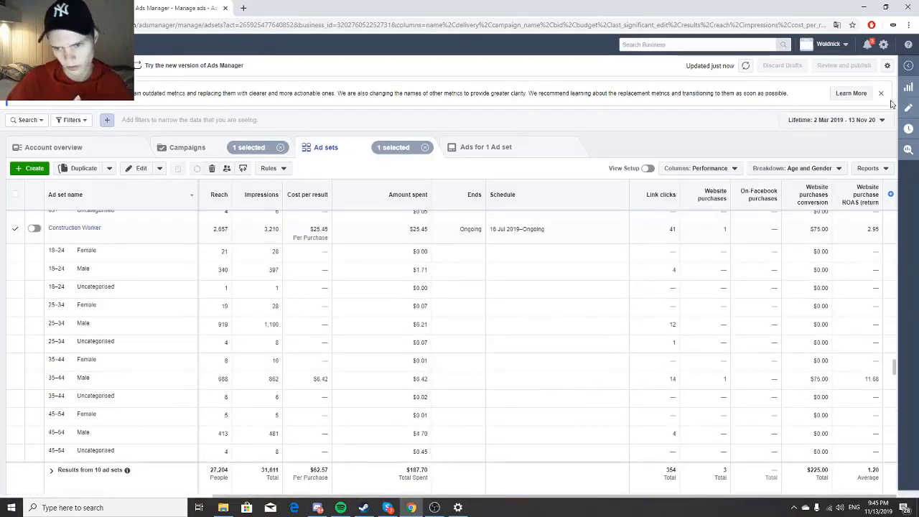
# Compare the ad sets' Facebook and Instagram results using the Platform breakdown, and remove all breakdowns.
pyautogui.click(816, 172)
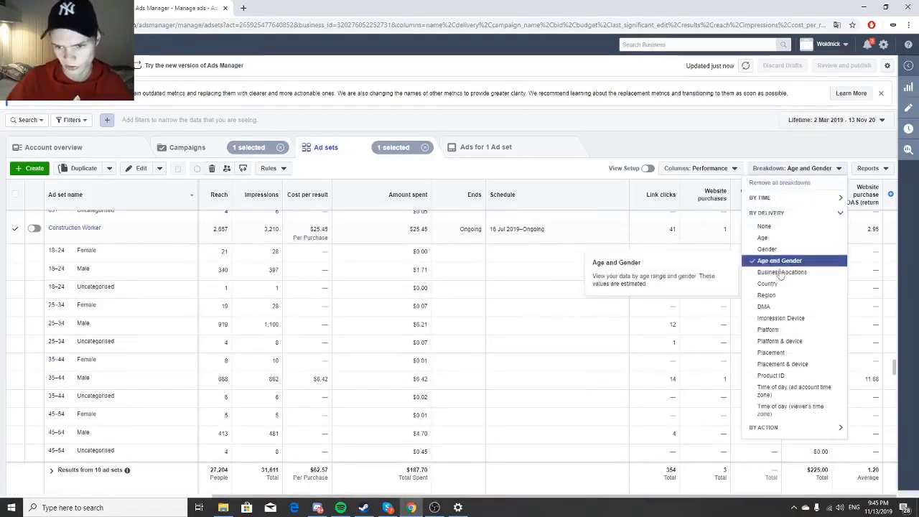
pyautogui.click(768, 330)
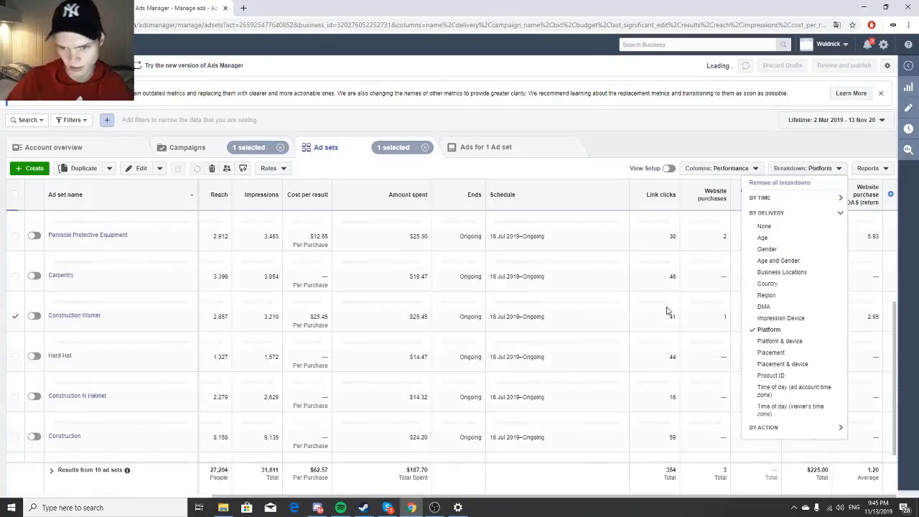
pyautogui.click(635, 119)
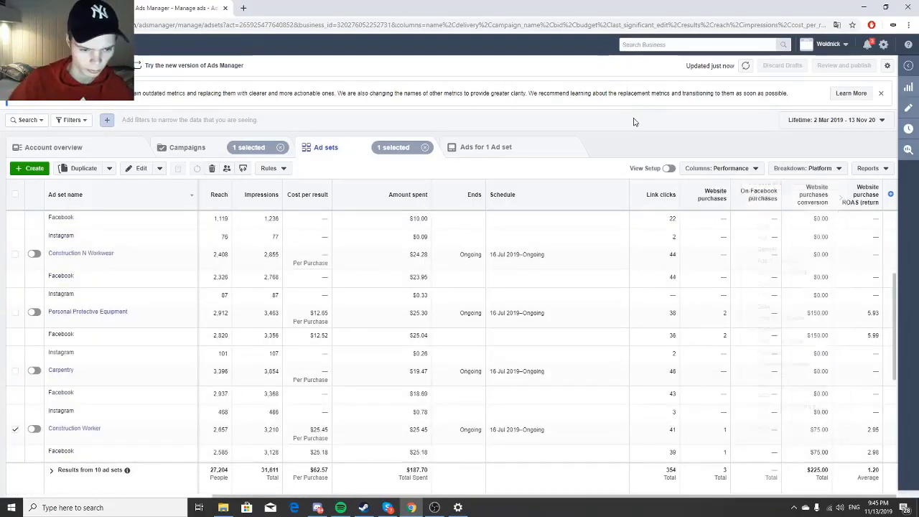
pyautogui.scroll(-3, 496, 230)
pyautogui.scroll(4, 503, 230)
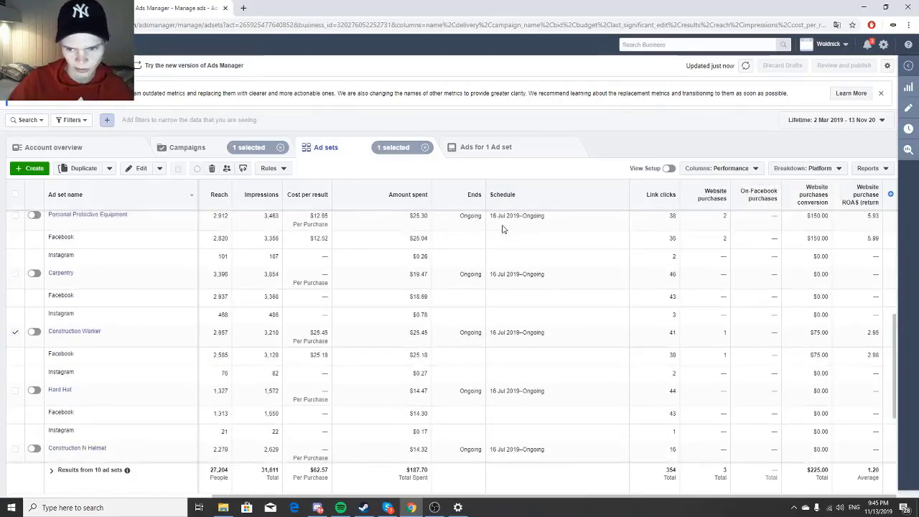
pyautogui.scroll(1, 628, 305)
pyautogui.scroll(-3, 668, 312)
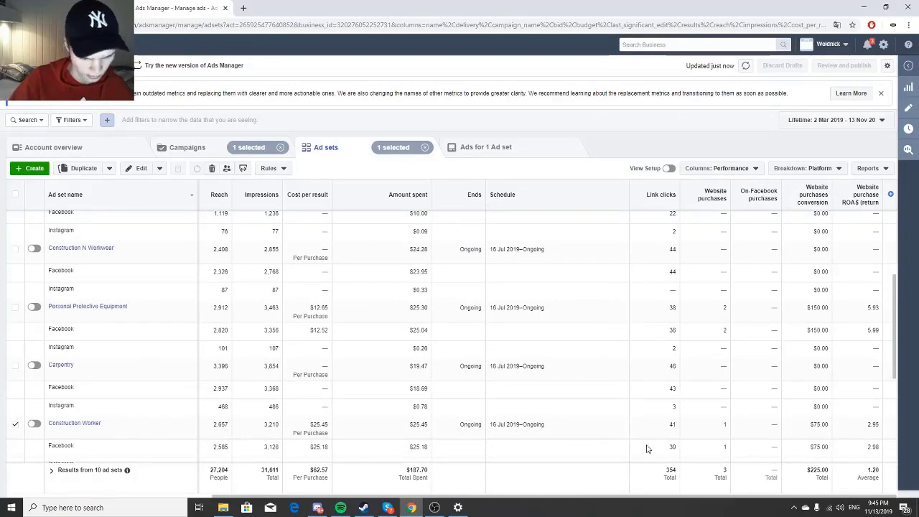
pyautogui.scroll(2, 345, 216)
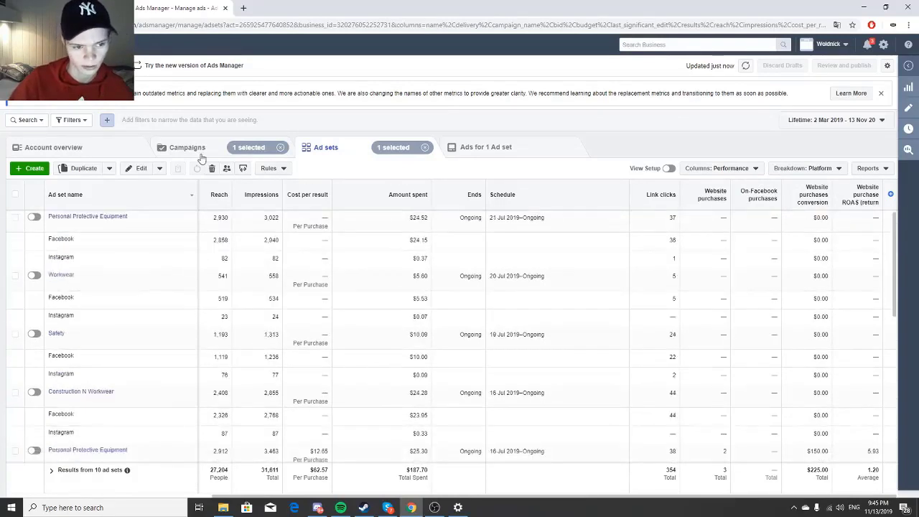
pyautogui.click(806, 168)
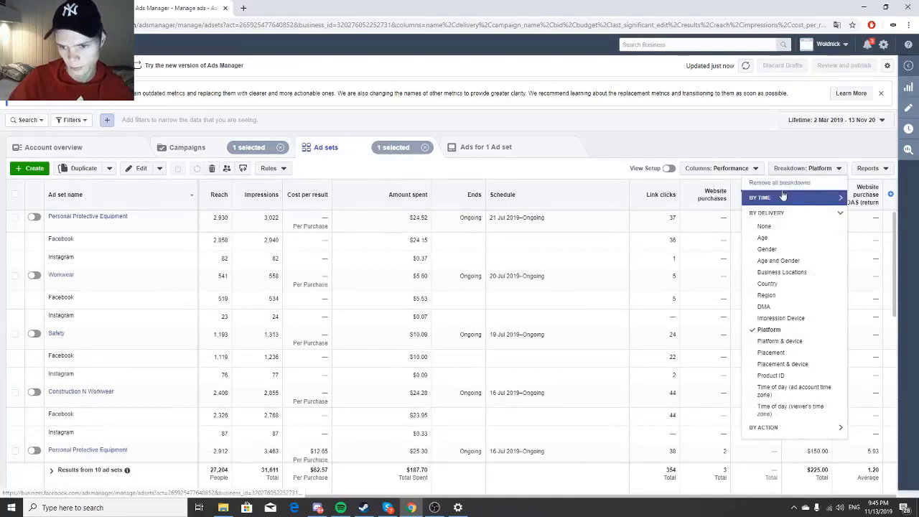
pyautogui.click(764, 183)
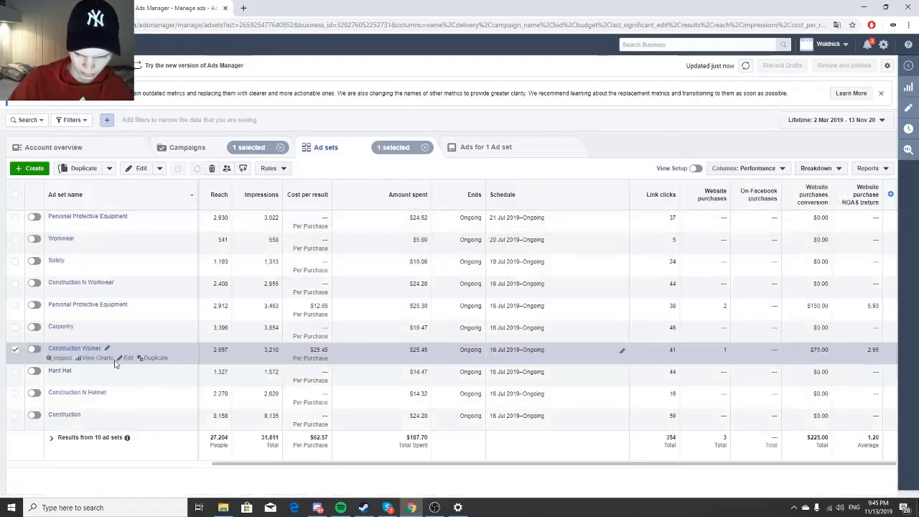
# Duplicate the Personal Protective Equipment ad set that has two purchases once into its original campaign.
pyautogui.click(143, 316)
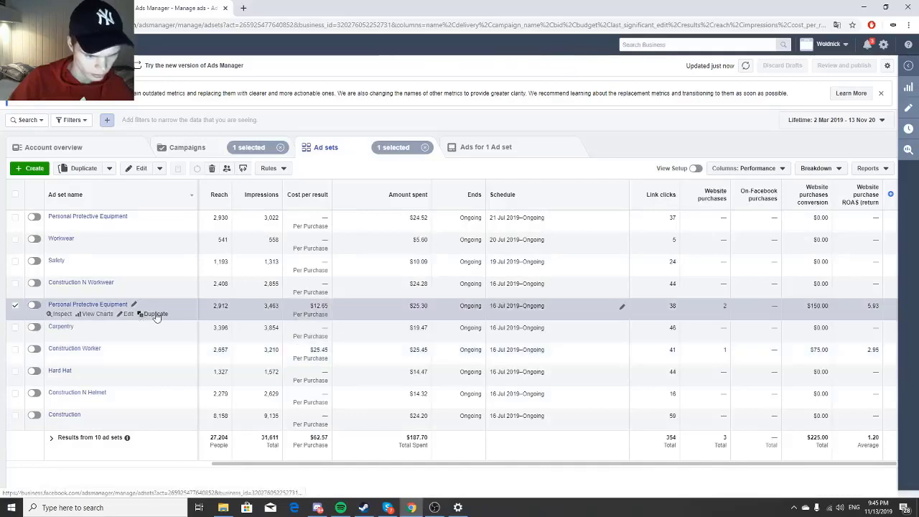
pyautogui.click(155, 314)
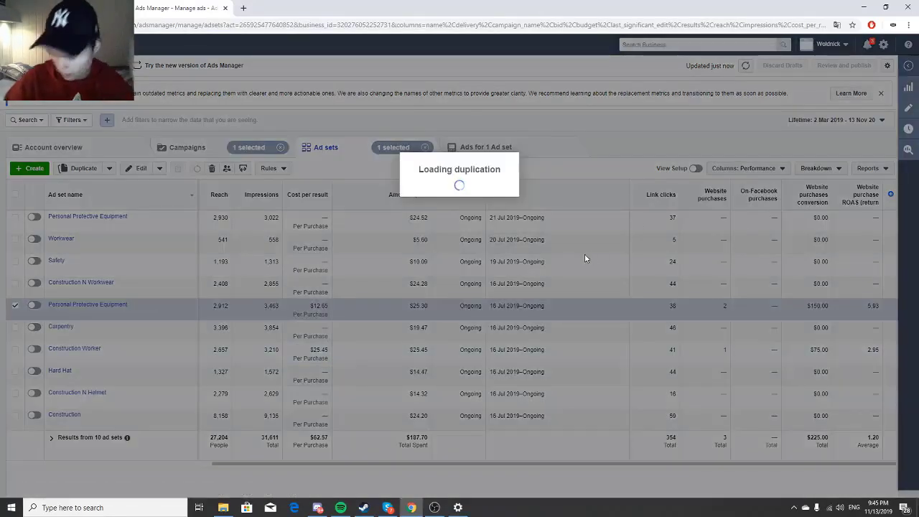
pyautogui.click(575, 290)
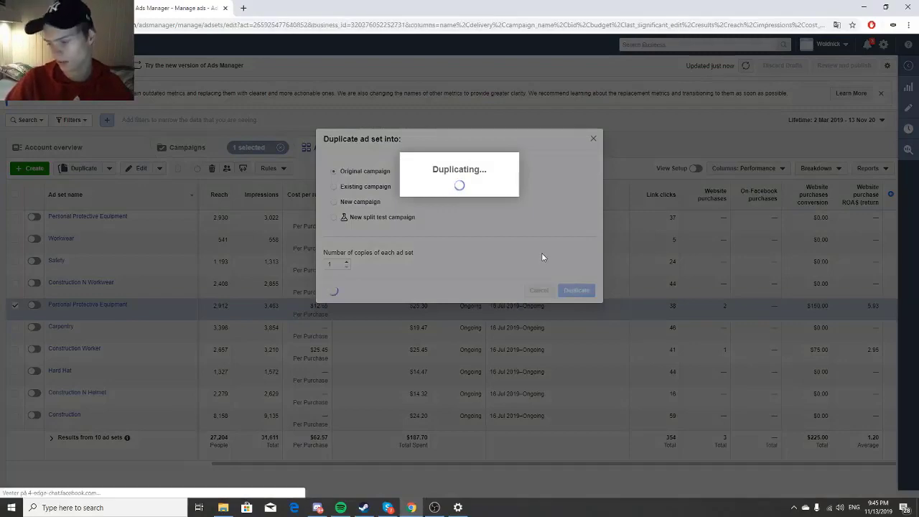
# Restrict the copied ad set's placements to the Instagram feed by removing Facebook News Feed.
pyautogui.scroll(-15, 481, 244)
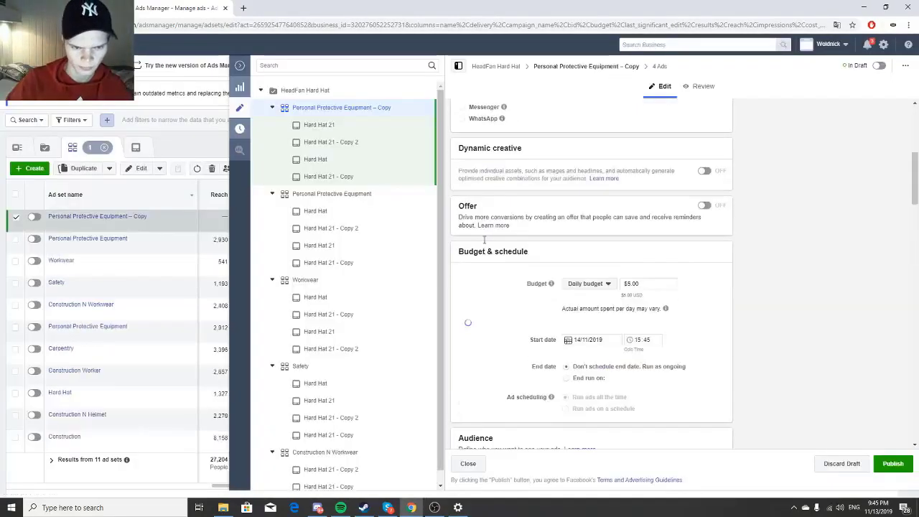
pyautogui.scroll(-6, 483, 245)
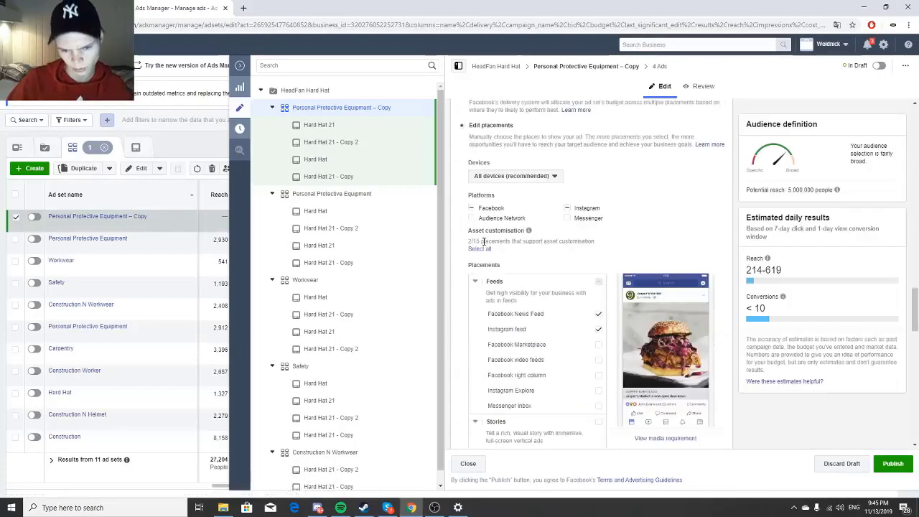
pyautogui.scroll(5, 488, 244)
pyautogui.scroll(-4, 525, 244)
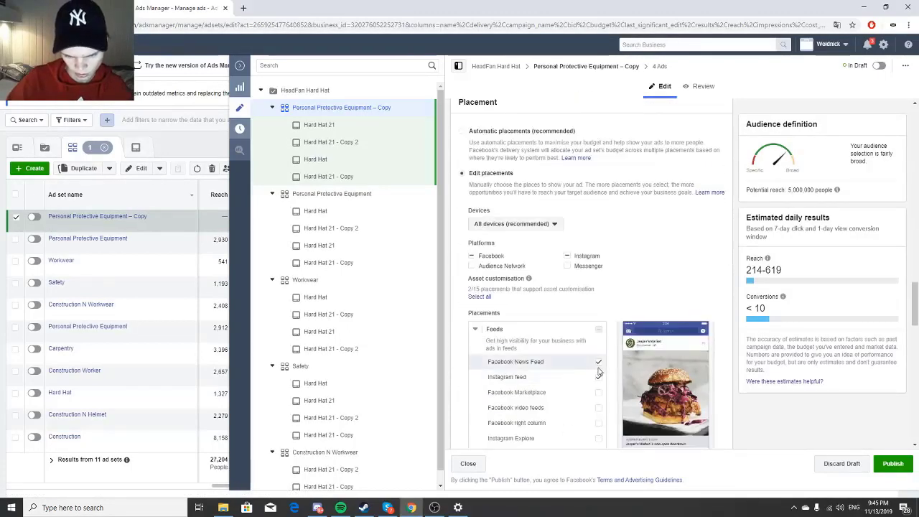
pyautogui.click(601, 363)
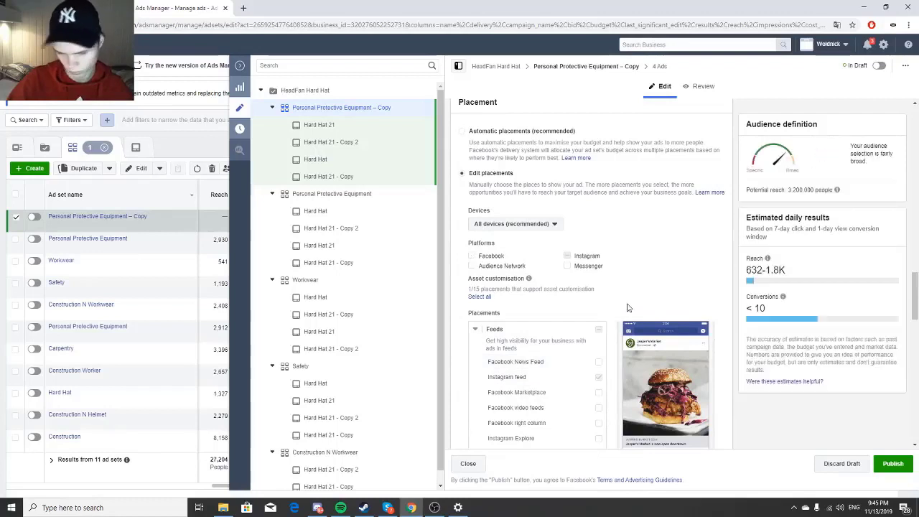
# Leave the ad set editor, clear the copied ad set's selection, and discard all drafts.
pyautogui.click(241, 66)
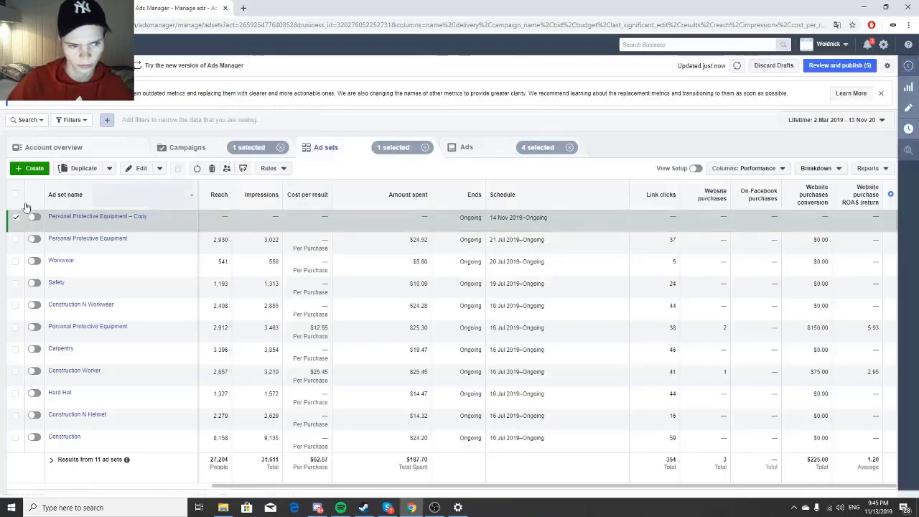
pyautogui.click(15, 217)
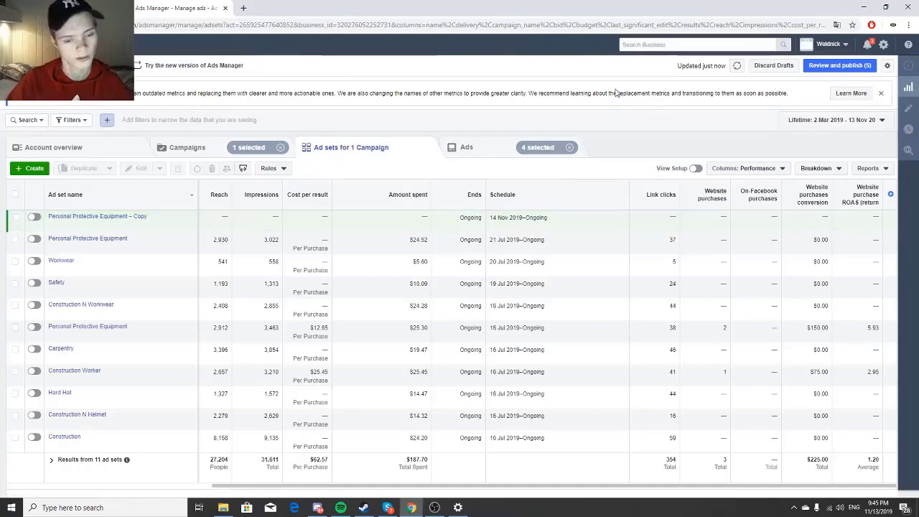
pyautogui.click(773, 65)
pyautogui.click(541, 219)
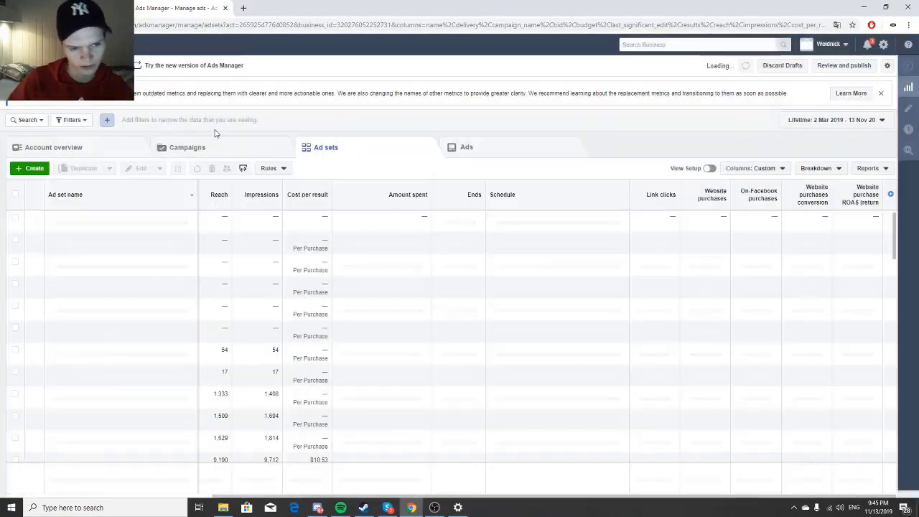
# Return to the campaigns list, select the Headfan campaign, and switch it off.
pyautogui.click(192, 147)
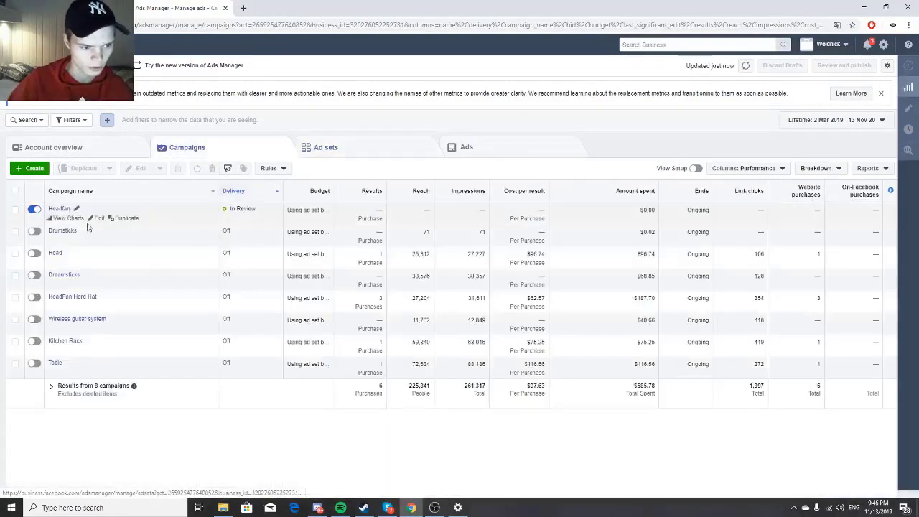
pyautogui.click(15, 209)
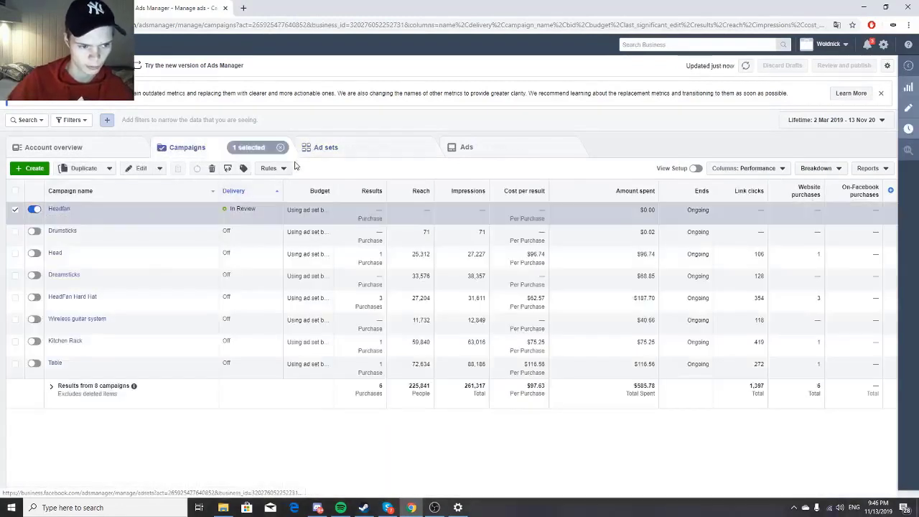
pyautogui.click(33, 210)
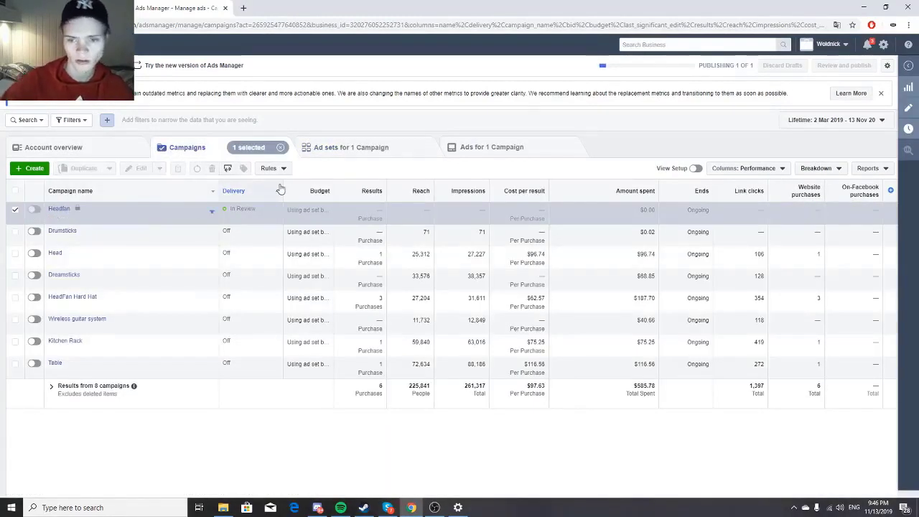
# Switch off the Headfan campaign's Carpentry – Copy, Handyman, Carpentry and Construction worker ad sets.
pyautogui.click(345, 149)
pyautogui.click(33, 209)
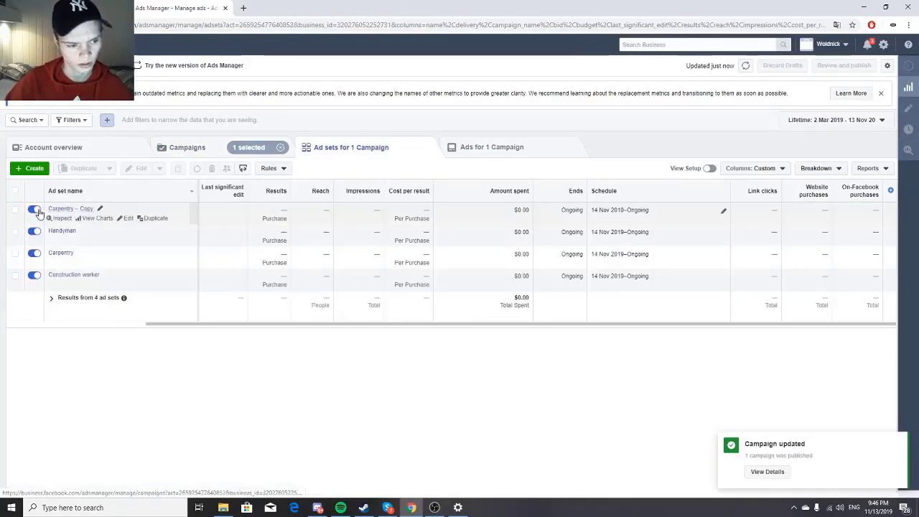
pyautogui.click(34, 254)
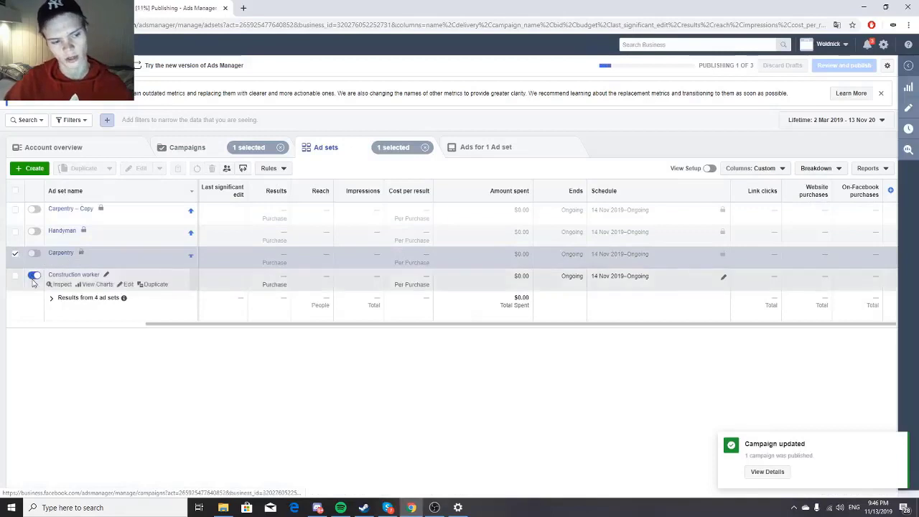
pyautogui.click(34, 276)
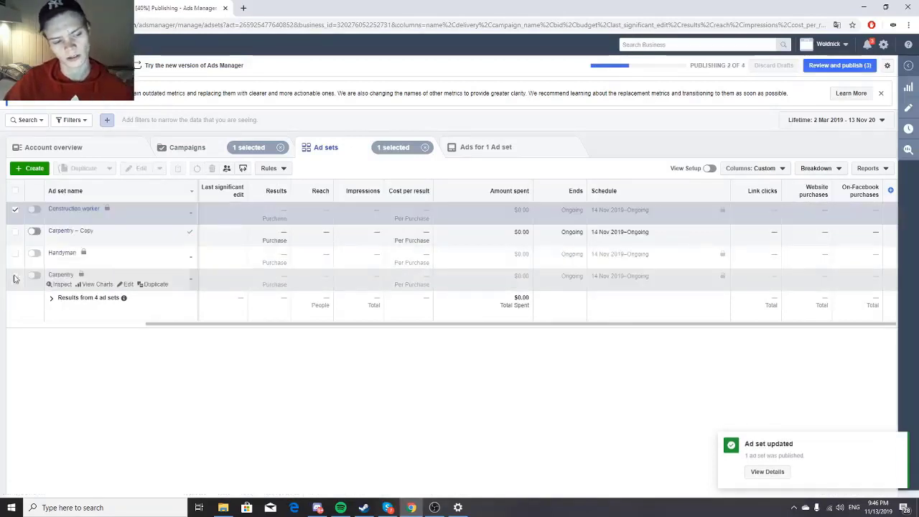